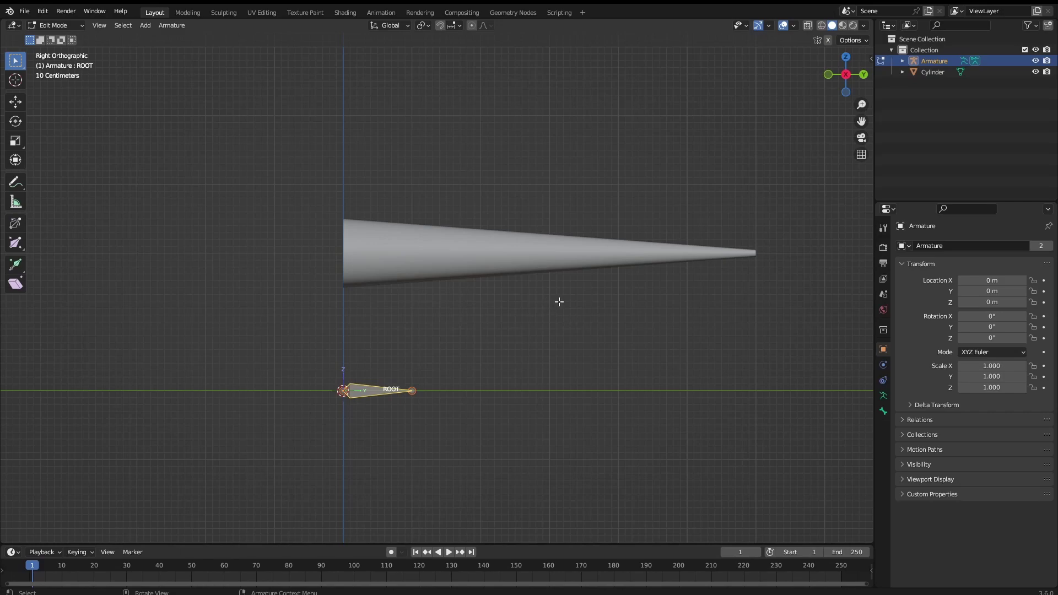
Step: Add a DEF_BONE bone parented to ROOT without connection and raise it 2 m along Z to the cone's wide end
{"action": "middle_click_drag", "start_coordinate": [574, 272], "coordinate": [510, 264], "text": "shift"}
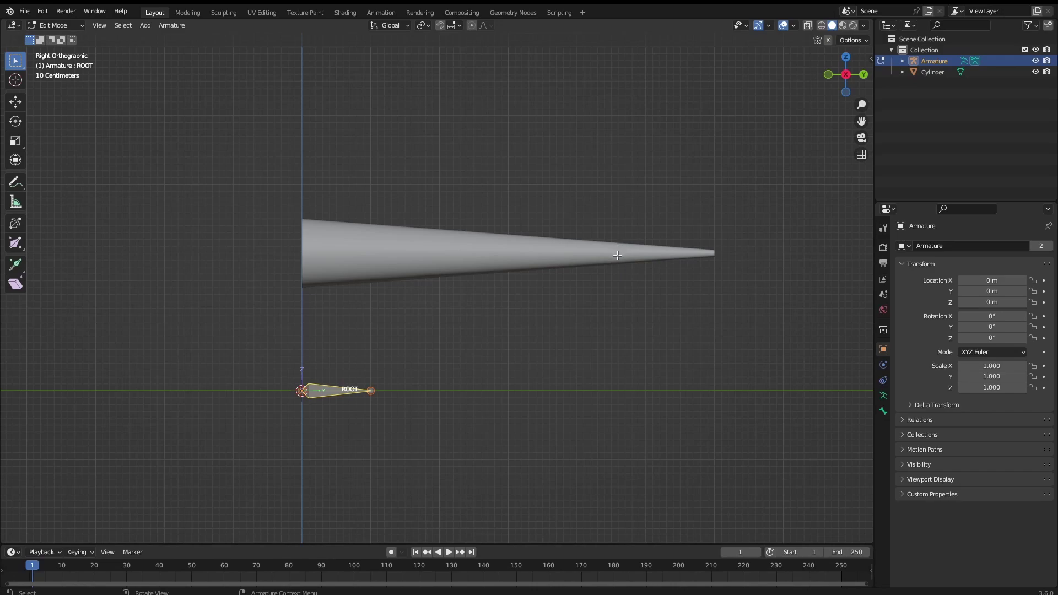
{"action": "middle_click_drag", "start_coordinate": [527, 296], "coordinate": [533, 301], "text": "shift"}
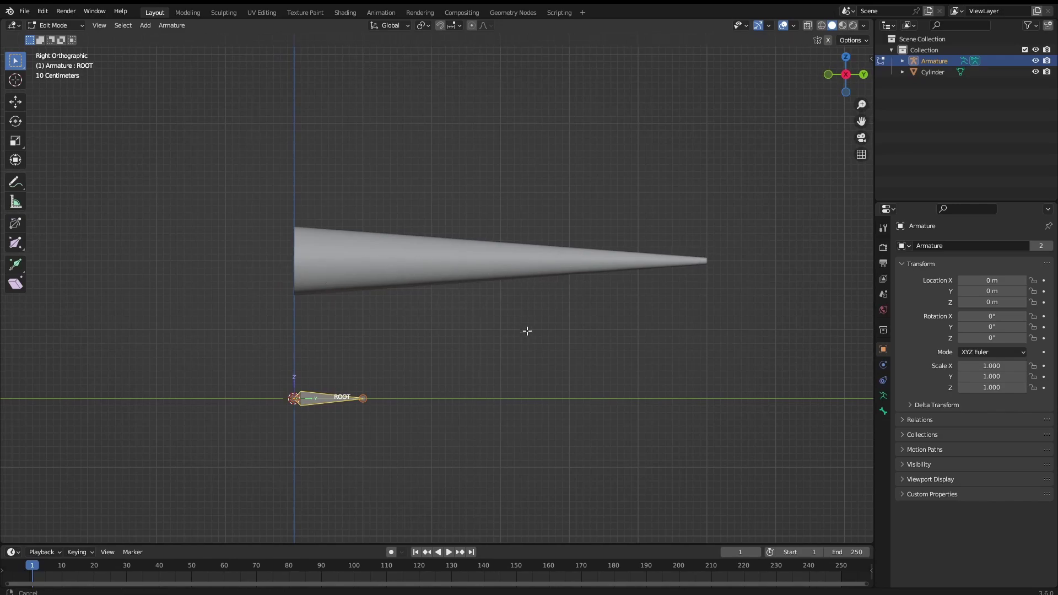
{"action": "middle_click_drag", "start_coordinate": [527, 331], "coordinate": [582, 335], "text": "shift"}
{"action": "key", "text": "shift+a"}
{"action": "left_click", "coordinate": [496, 353]}
{"action": "middle_click_drag", "start_coordinate": [495, 353], "coordinate": [522, 361], "text": "shift"}
{"action": "key", "text": "g"}
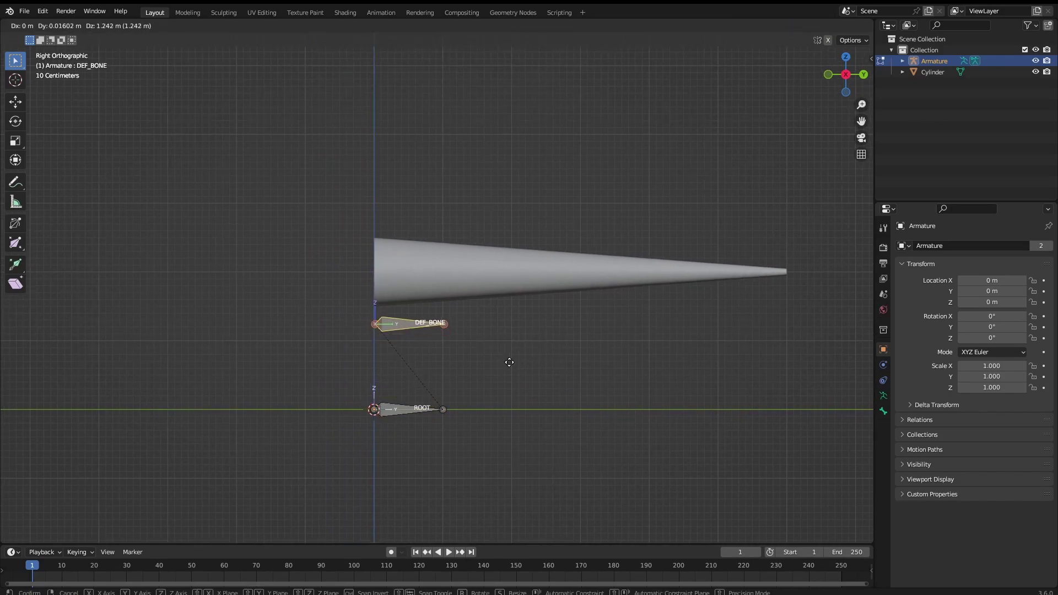
{"action": "type", "text": "2z"}
{"action": "key", "text": "Return"}
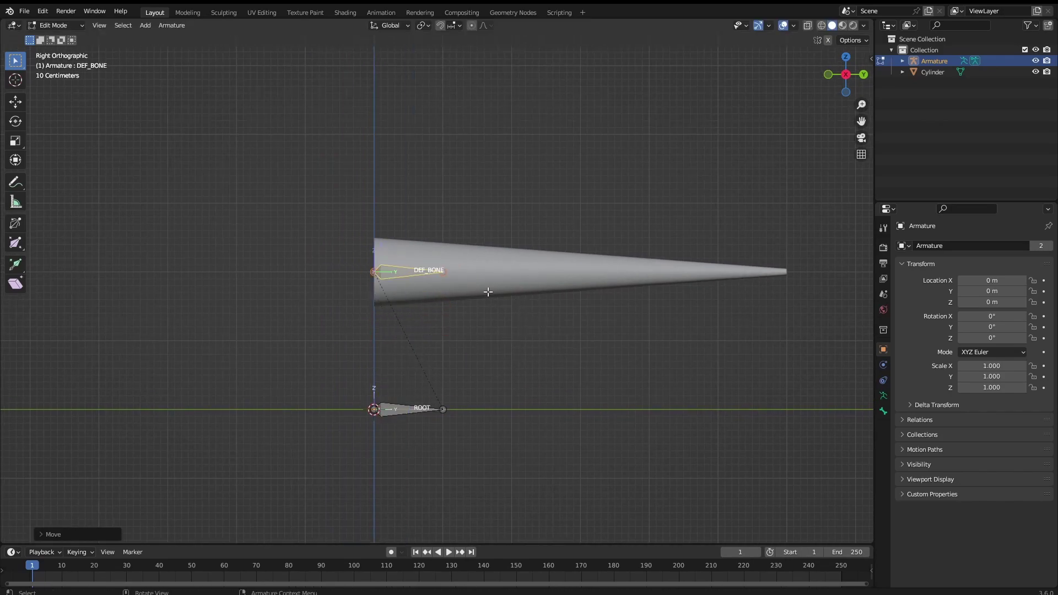
Step: Extrude DEF_BONE's tip 1 m along Y five times to build a six-bone chain reaching the cone's narrow end
{"action": "middle_click_drag", "start_coordinate": [506, 290], "coordinate": [572, 285], "text": "ctrl"}
{"action": "middle_click_drag", "start_coordinate": [572, 285], "coordinate": [463, 340], "text": "shift"}
{"action": "type", "text": "ey1"}
{"action": "key", "text": "Return"}
{"action": "key", "text": "shift+r"}
{"action": "key", "text": "shift+r"}
{"action": "key", "text": "shift+r"}
{"action": "middle_click_drag", "start_coordinate": [622, 323], "coordinate": [596, 275], "text": "shift"}
{"action": "key", "text": "shift+r"}
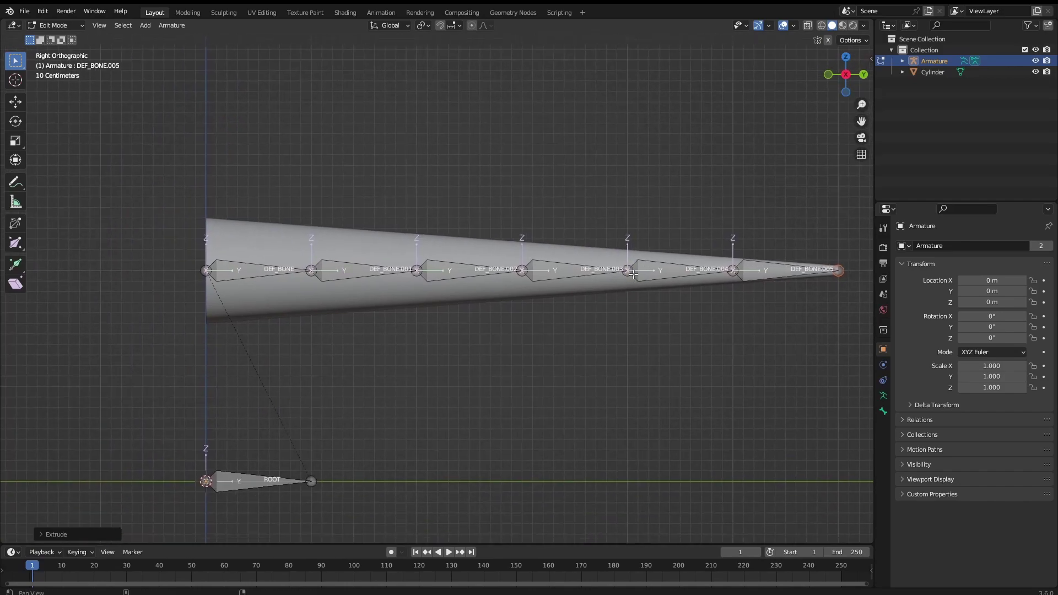
{"action": "middle_click_drag", "start_coordinate": [668, 289], "coordinate": [604, 277], "text": "shift"}
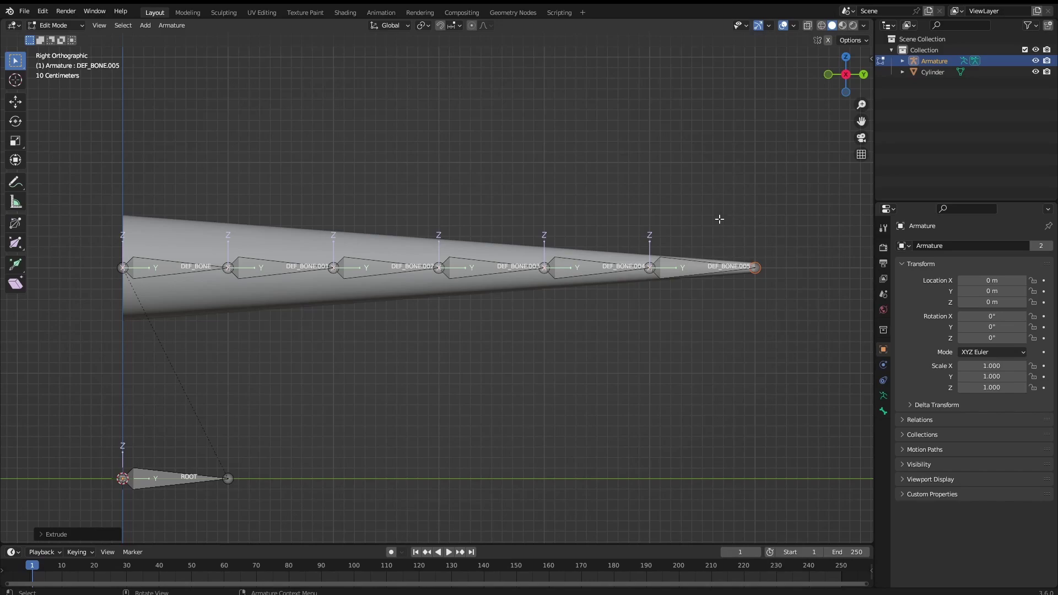
Step: Enter Pose Mode, select all six DEF_BONE bones and set the transform pivot point to Individual Origins
{"action": "middle_click_drag", "start_coordinate": [721, 268], "coordinate": [779, 265], "text": "shift"}
{"action": "mouse_move", "coordinate": [673, 246]}
{"action": "middle_mouse_down", "text": "ctrl"}
{"action": "mouse_move", "coordinate": [694, 257]}
{"action": "mouse_move", "coordinate": [670, 262]}
{"action": "middle_mouse_up", "text": "ctrl"}
{"action": "key", "text": "ctrl+Tab"}
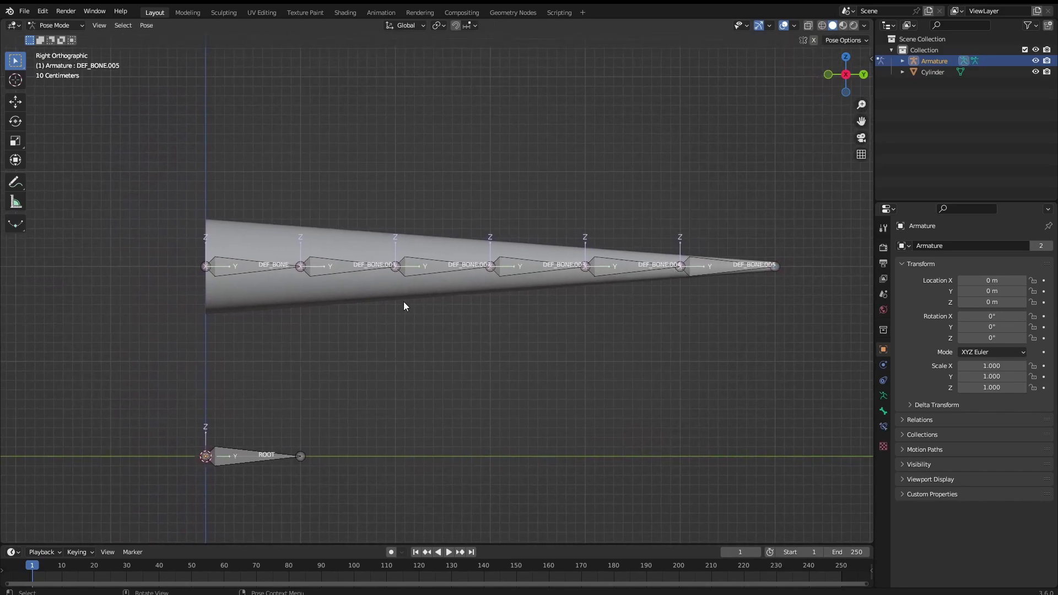
{"action": "left_click_drag", "start_coordinate": [212, 228], "coordinate": [723, 301]}
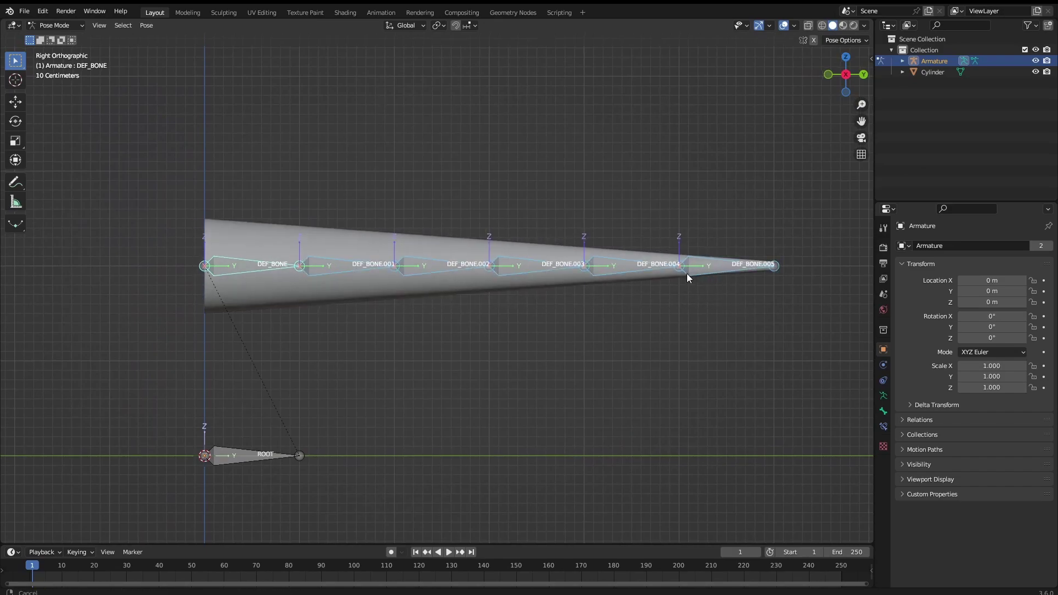
{"action": "middle_click_drag", "start_coordinate": [687, 273], "coordinate": [659, 292], "text": "shift"}
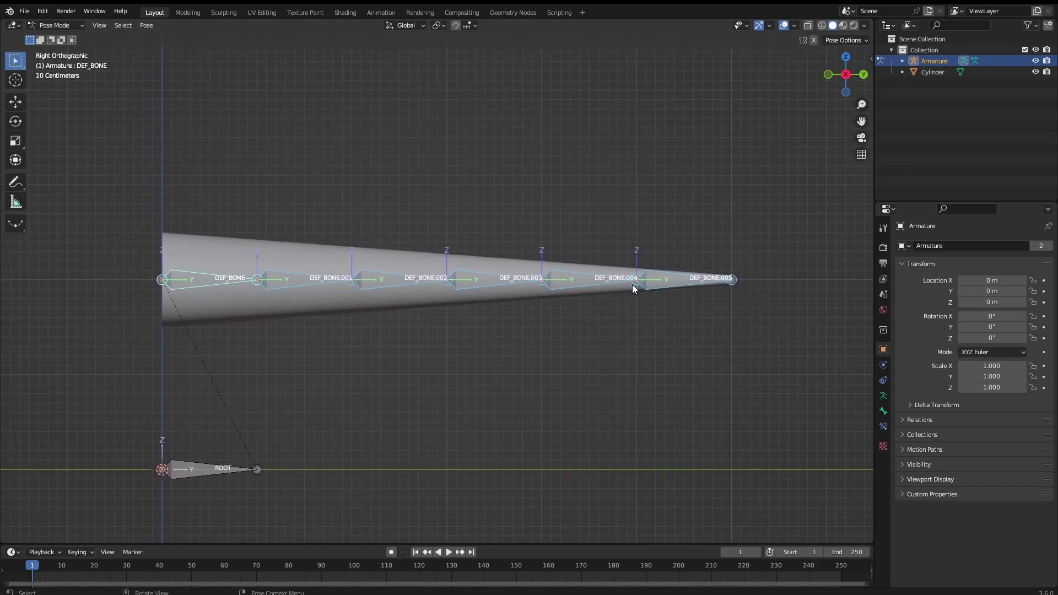
{"action": "key", "text": "period"}
{"action": "left_click", "coordinate": [633, 342]}
Step: Try rotating the whole selected bone chain so that each bone curls about its own origin
{"action": "middle_click_drag", "start_coordinate": [390, 290], "coordinate": [453, 309], "text": "shift"}
{"action": "key", "text": "r"}
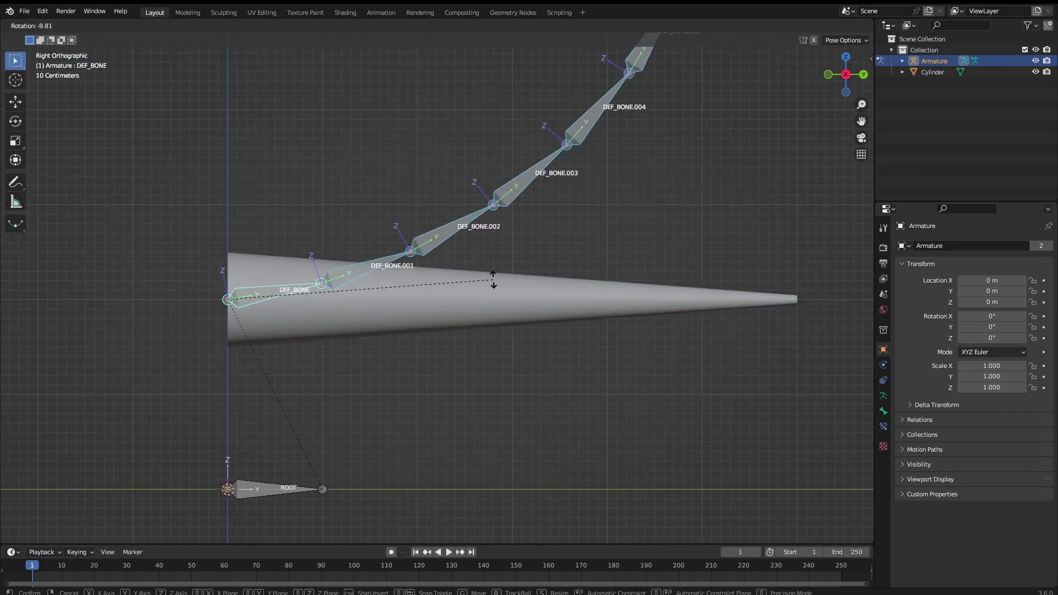
{"action": "right_click", "coordinate": [471, 295]}
{"action": "middle_click_drag", "start_coordinate": [471, 296], "coordinate": [467, 281], "text": "shift"}
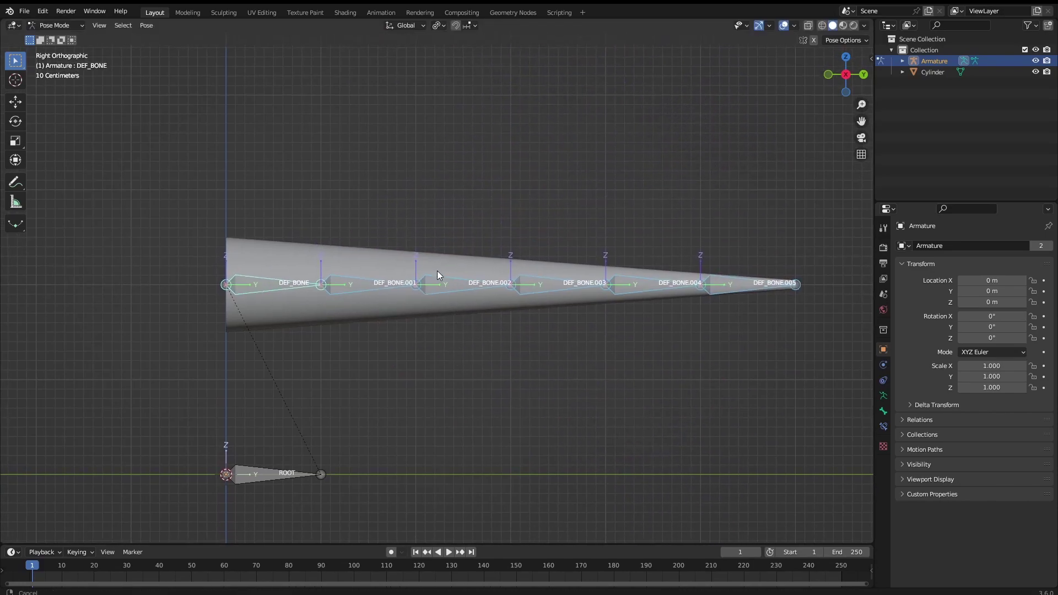
Step: Try rotating only the DEF_BONE.001 bone to test how its child bones follow
{"action": "left_click", "coordinate": [339, 283]}
{"action": "scroll", "coordinate": [389, 291], "scroll_direction": "right", "scroll_amount": 2, "text": "ctrl"}
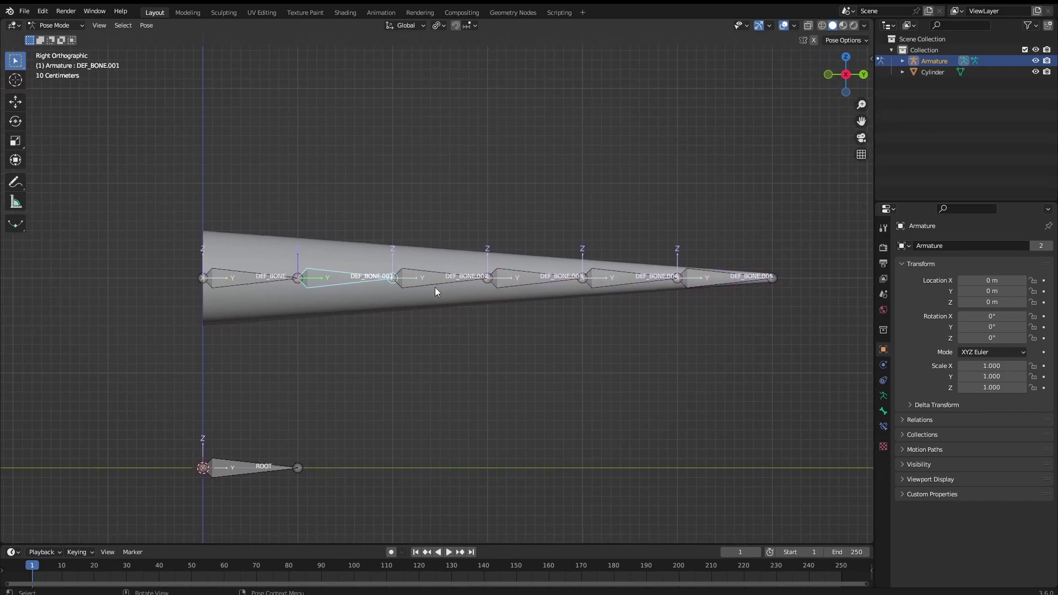
{"action": "middle_click_drag", "start_coordinate": [507, 289], "coordinate": [472, 280], "text": "shift"}
{"action": "key", "text": "r"}
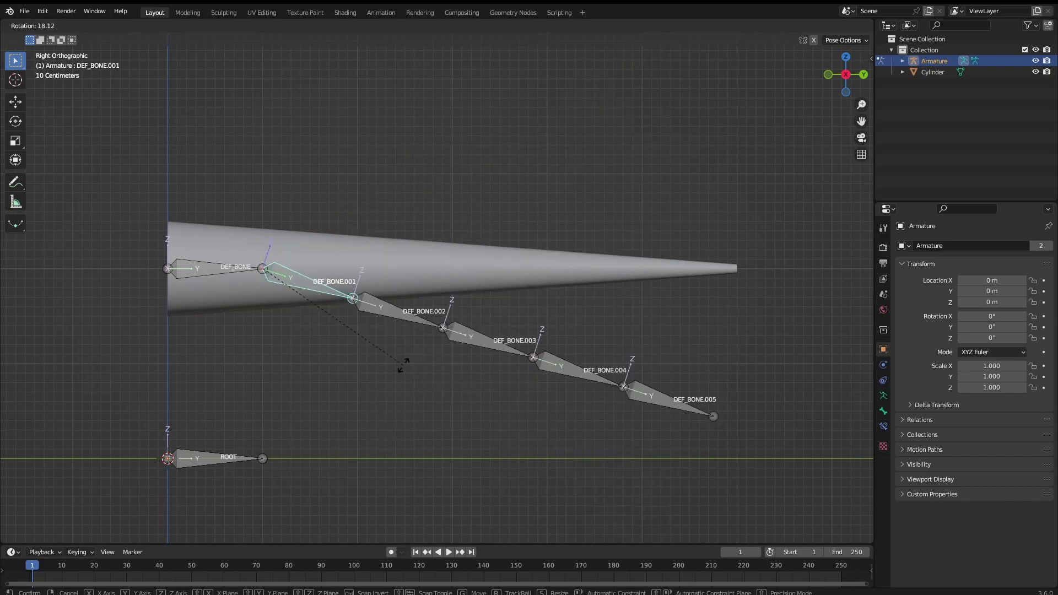
{"action": "right_click", "coordinate": [402, 259]}
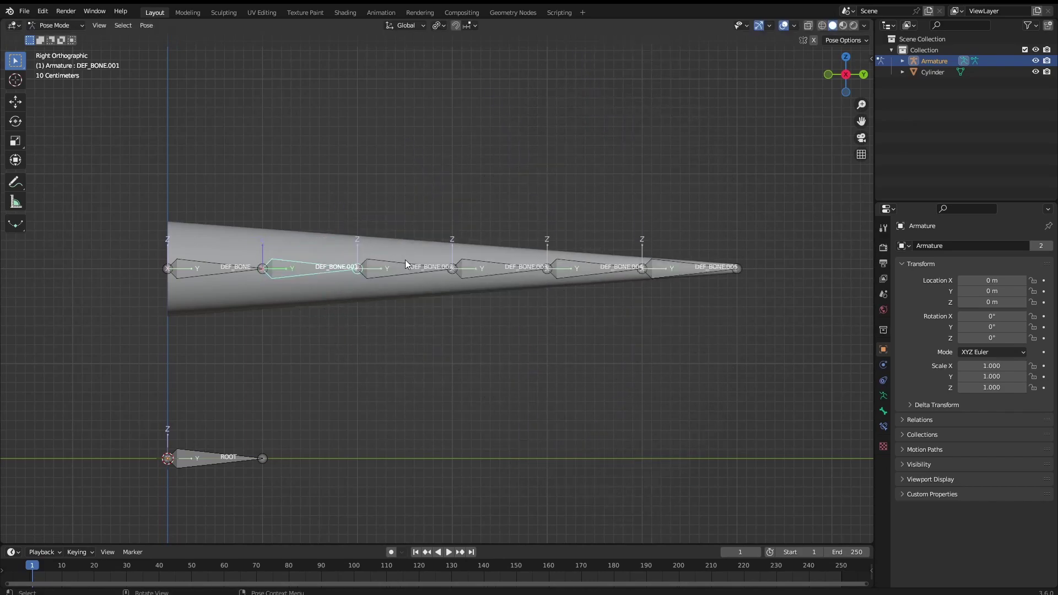
Step: Return to Edit Mode, select the six chain bones and open Batch Rename with Bones as the data type
{"action": "middle_click_drag", "start_coordinate": [453, 293], "coordinate": [558, 266], "text": "shift"}
{"action": "key", "text": "ctrl+Tab"}
{"action": "left_click", "coordinate": [480, 305]}
{"action": "left_click_drag", "start_coordinate": [140, 185], "coordinate": [816, 274]}
{"action": "middle_click_drag", "start_coordinate": [643, 267], "coordinate": [571, 289], "text": "shift"}
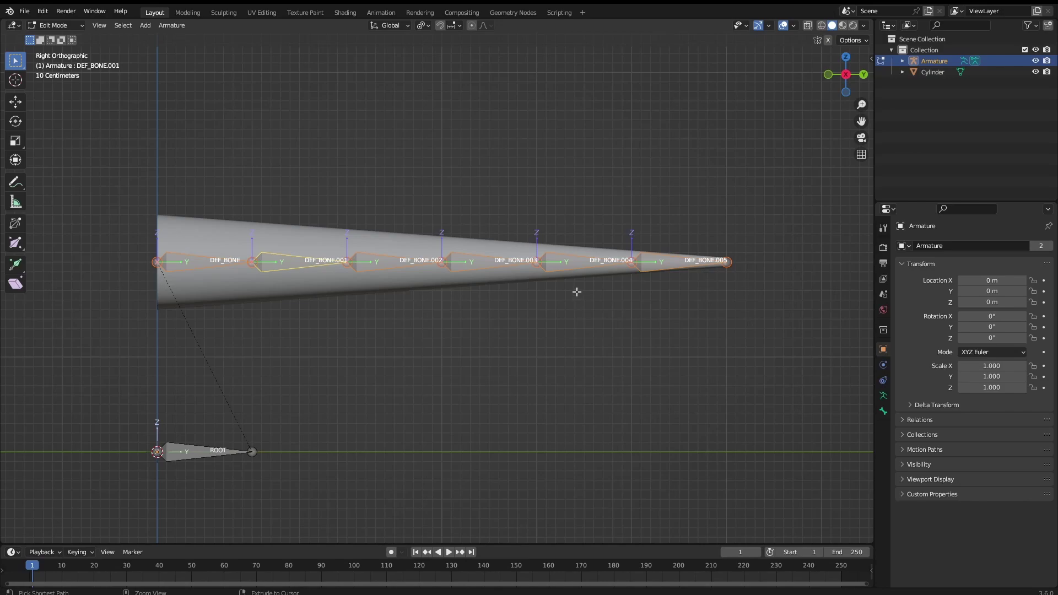
{"action": "key", "text": "ctrl+F2"}
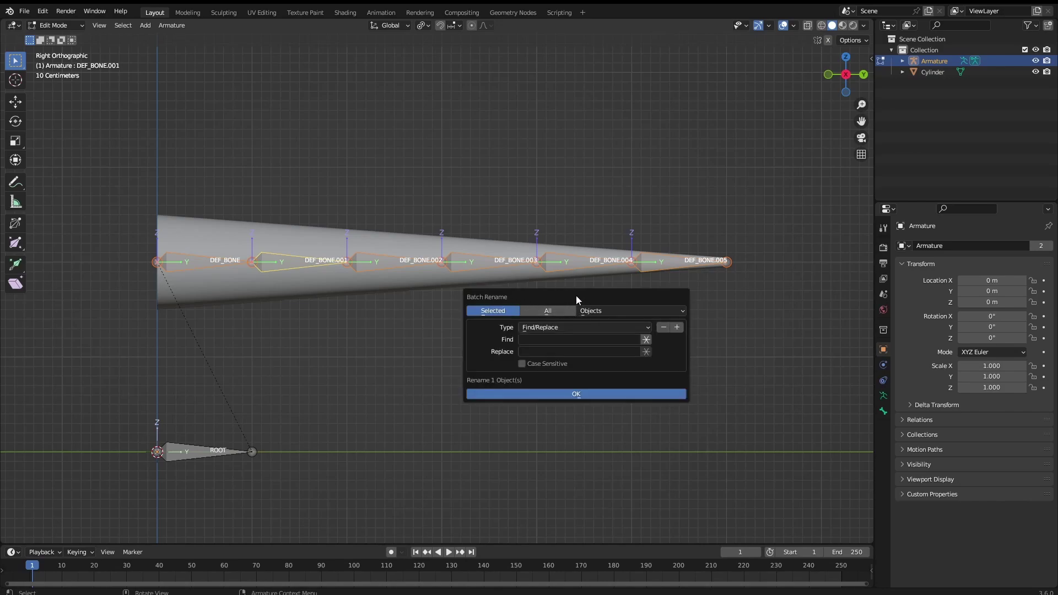
{"action": "left_click", "coordinate": [611, 311]}
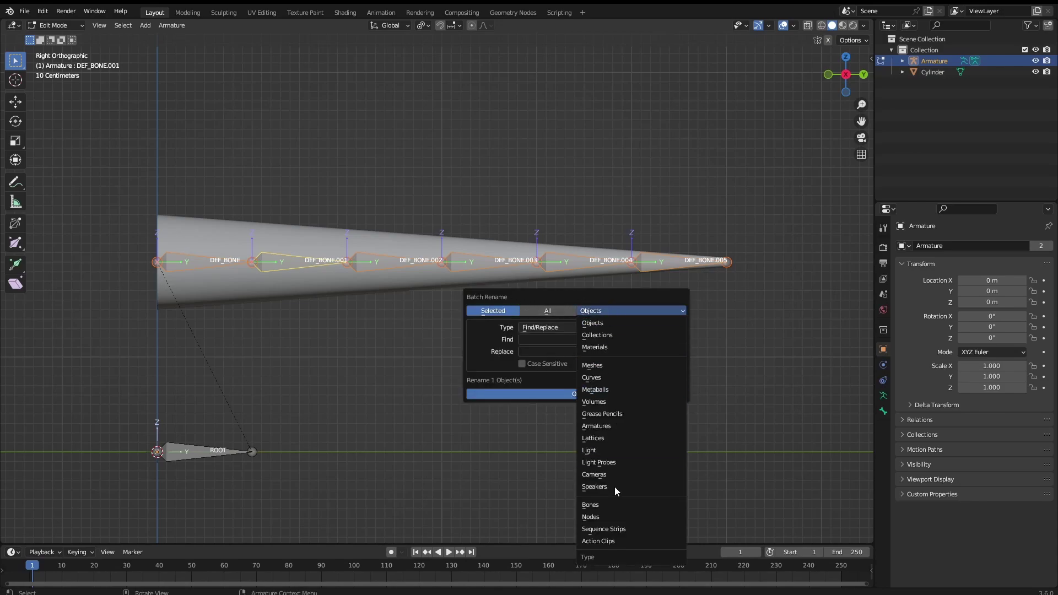
{"action": "left_click", "coordinate": [614, 506]}
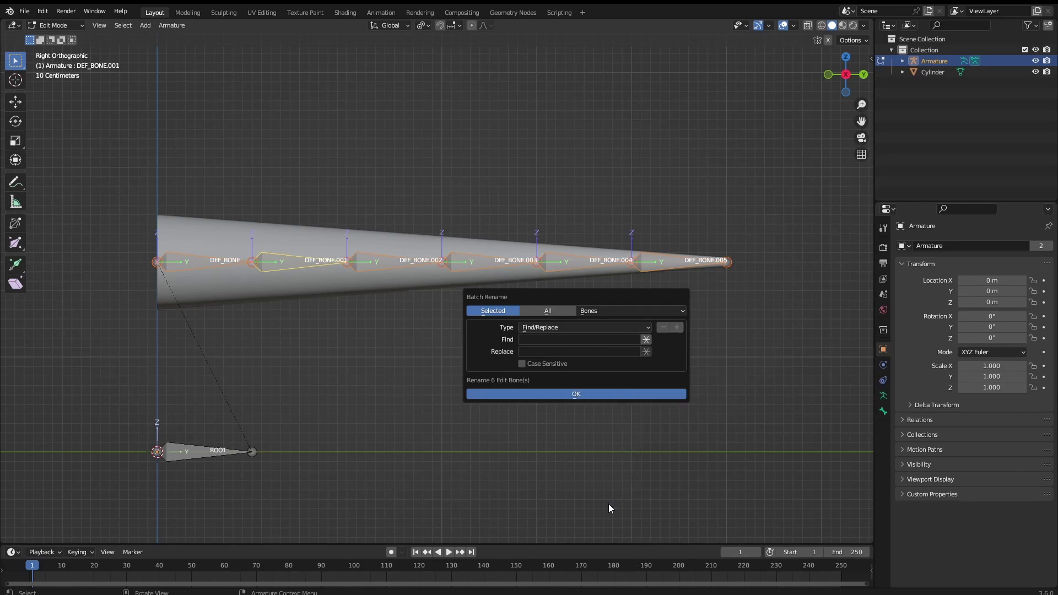
Step: Batch rename the selected bones using Set Name with the New method, producing DEF_TAIL.001 through DEF_TAIL.006
{"action": "left_click", "coordinate": [548, 329]}
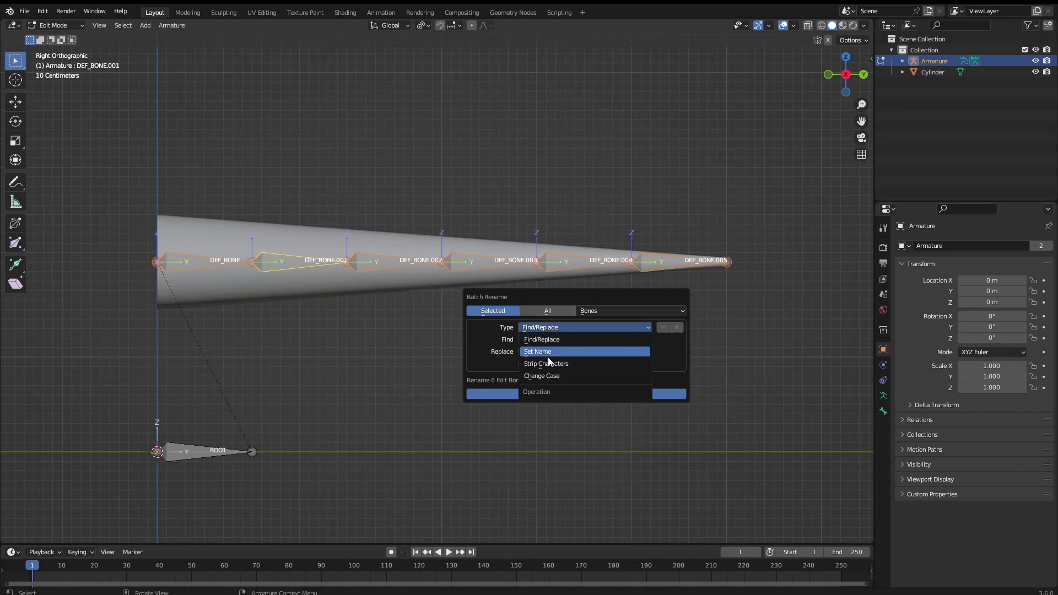
{"action": "left_click", "coordinate": [554, 352]}
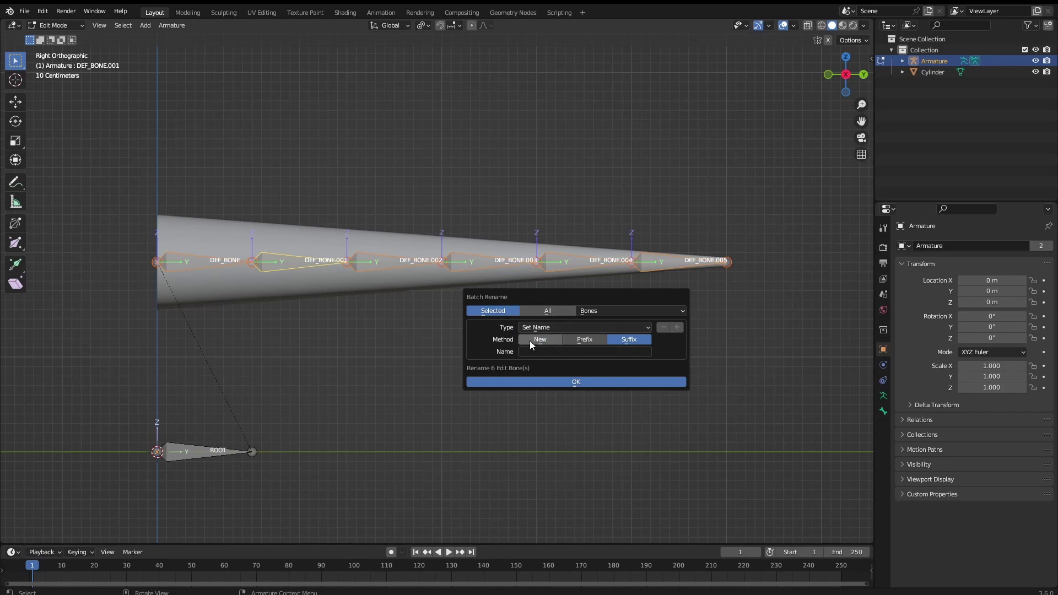
{"action": "left_click", "coordinate": [548, 339]}
{"action": "left_click", "coordinate": [551, 353]}
{"action": "key", "text": "shift"}
{"action": "key", "text": "Return"}
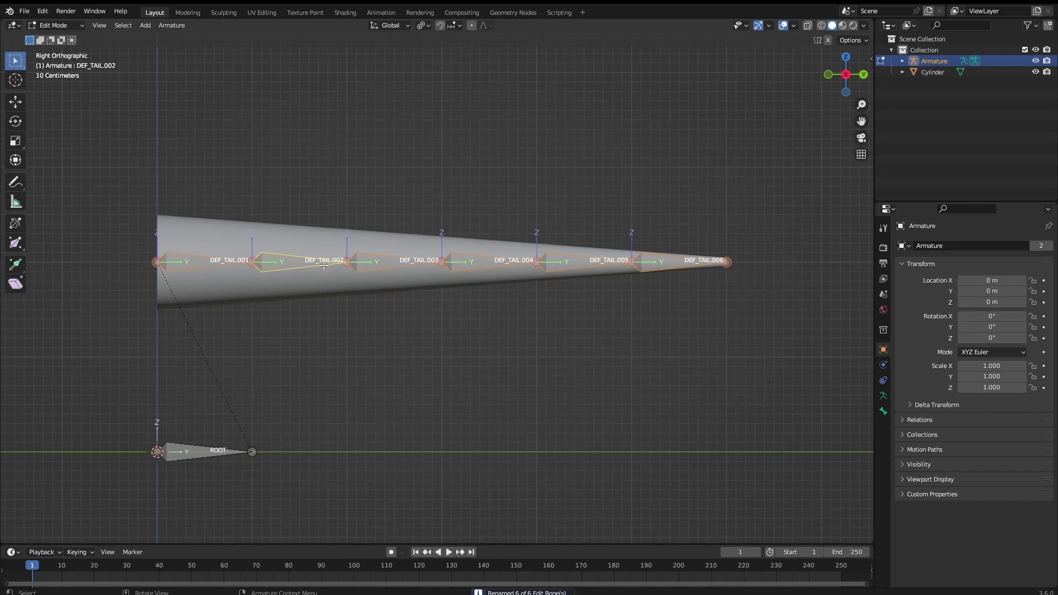
Step: Try moving the last tail bone, DEF_TAIL.006, while it is connected to its parent
{"action": "middle_click_drag", "start_coordinate": [593, 237], "coordinate": [637, 205], "text": "shift"}
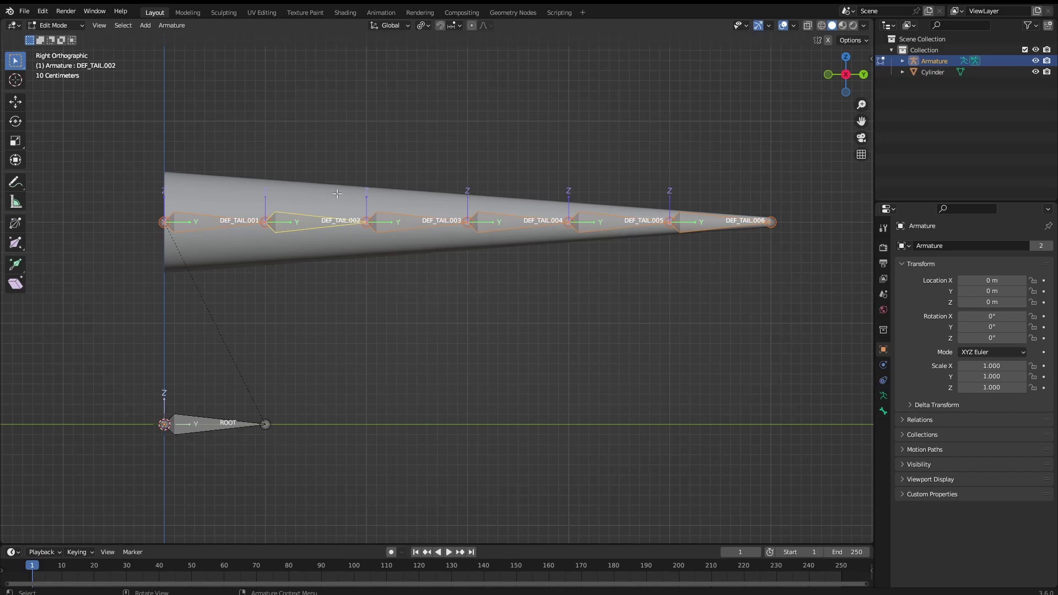
{"action": "left_click", "coordinate": [709, 224]}
{"action": "key", "text": "g"}
{"action": "key", "text": "Escape"}
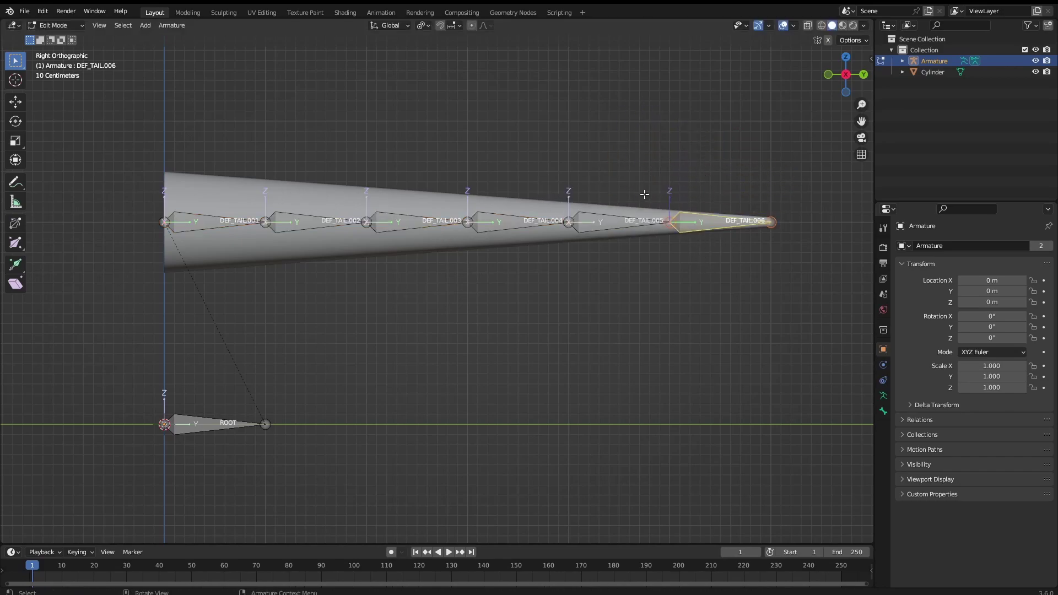
Step: Select all six DEF_TAIL bones and disconnect them from their parents while keeping the parenting
{"action": "left_click_drag", "start_coordinate": [73, 140], "coordinate": [776, 276]}
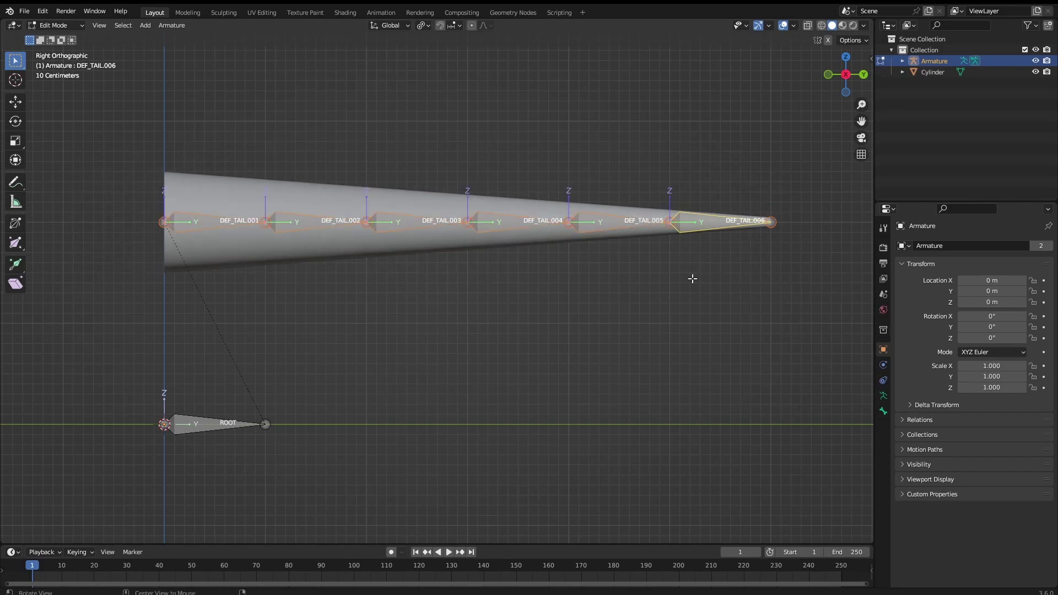
{"action": "key", "text": "alt+p"}
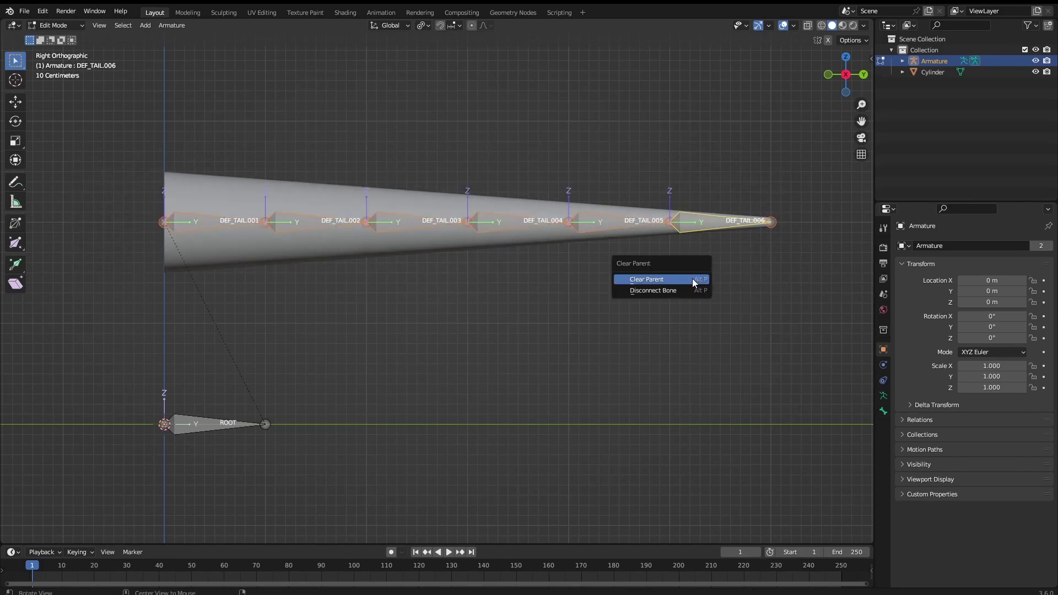
{"action": "left_click", "coordinate": [666, 294]}
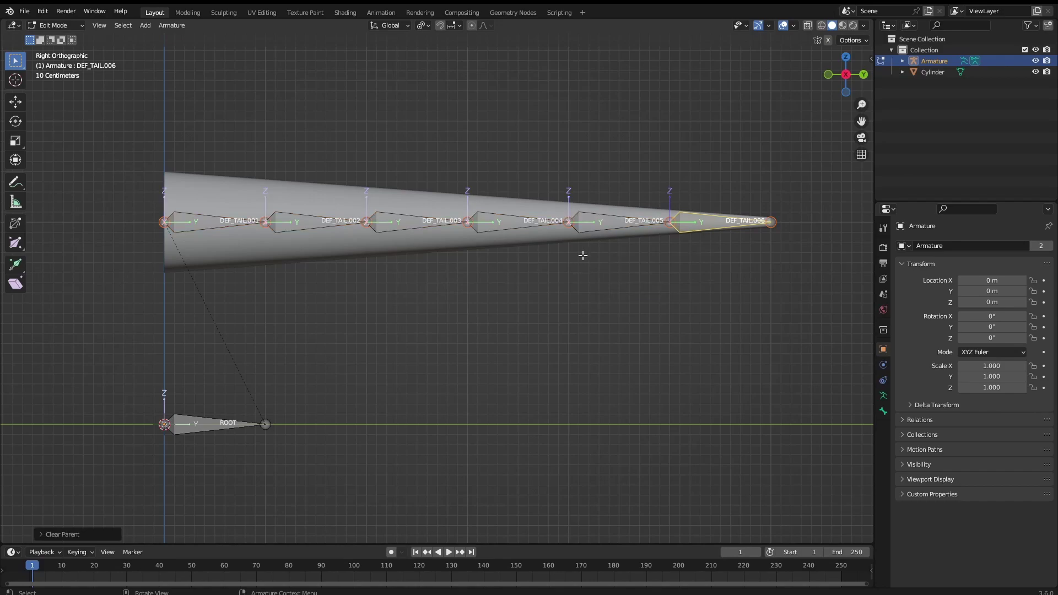
Step: Try moving the disconnected tail bones DEF_TAIL.006 and DEF_TAIL.005 individually
{"action": "key", "text": "g"}
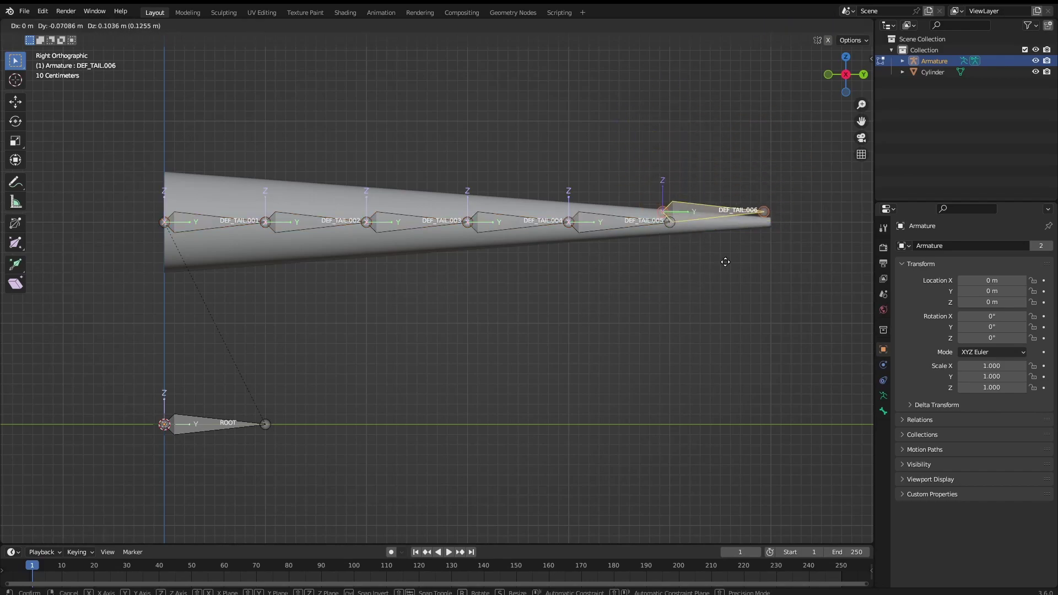
{"action": "right_click", "coordinate": [723, 202]}
{"action": "left_click", "coordinate": [618, 228]}
{"action": "key", "text": "g"}
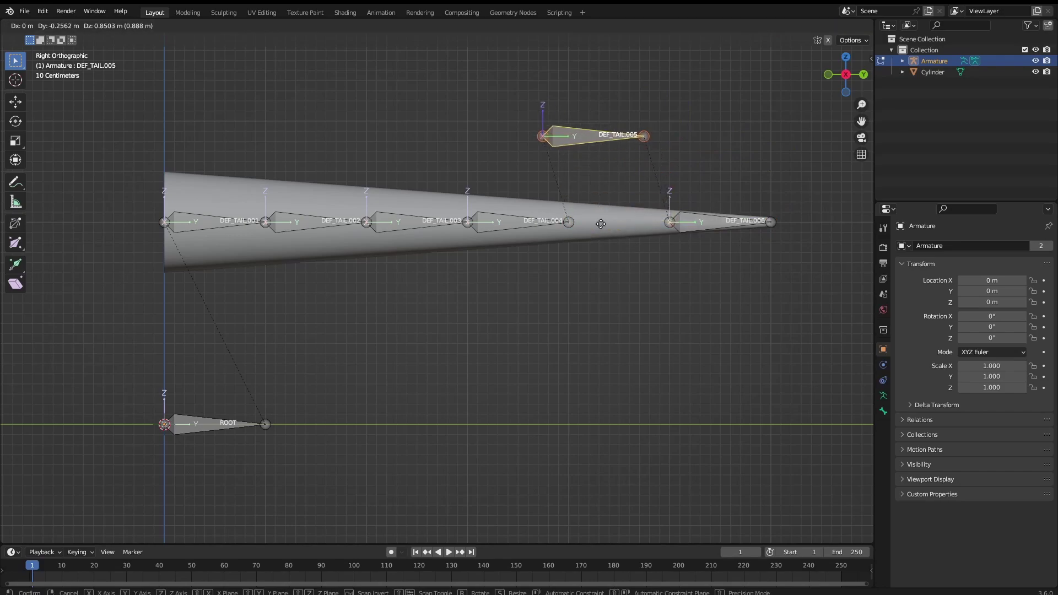
{"action": "right_click", "coordinate": [634, 166]}
Step: Duplicate the four middle tail bones, DEF_TAIL.002 through DEF_TAIL.005, and leave the copies at the original positions
{"action": "mouse_move", "coordinate": [608, 272]}
{"action": "middle_mouse_down", "text": "shift"}
{"action": "mouse_move", "coordinate": [598, 254]}
{"action": "mouse_move", "coordinate": [611, 259]}
{"action": "middle_mouse_up", "text": "shift"}
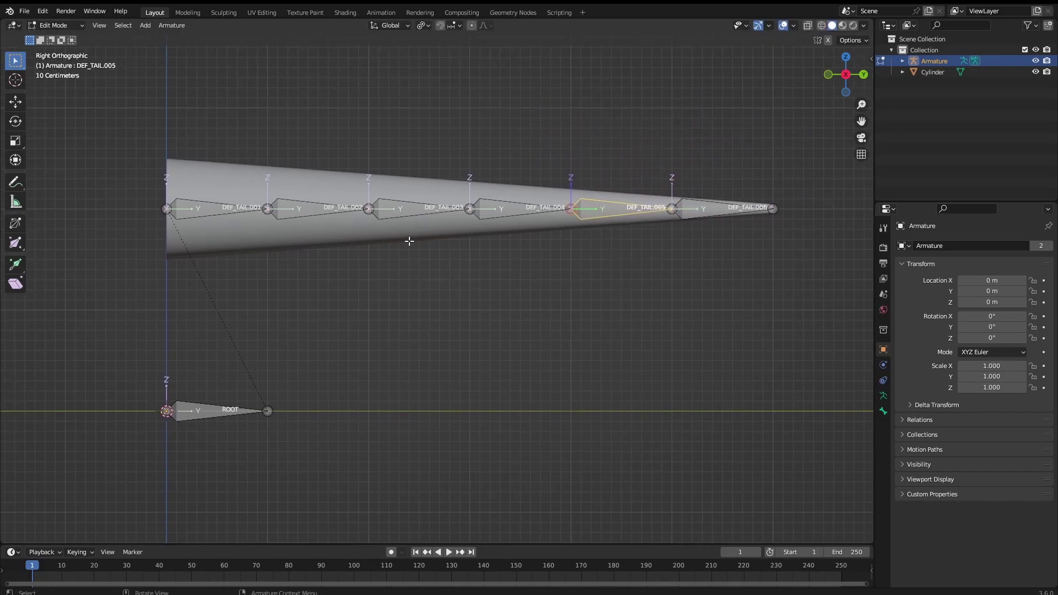
{"action": "middle_click_drag", "start_coordinate": [481, 265], "coordinate": [481, 277], "text": "shift"}
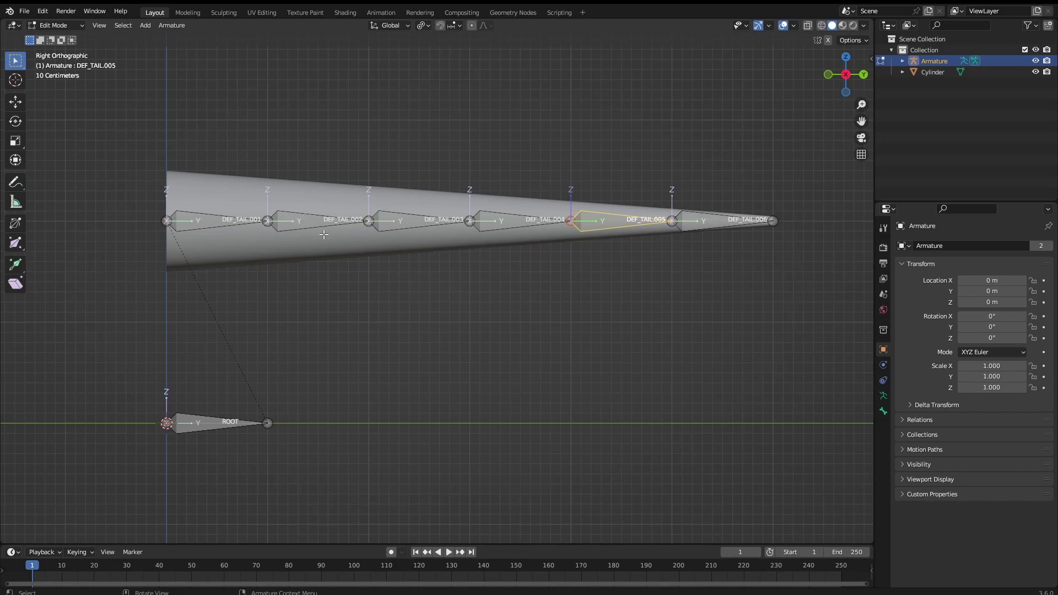
{"action": "middle_click_drag", "start_coordinate": [266, 219], "coordinate": [271, 235], "text": "shift"}
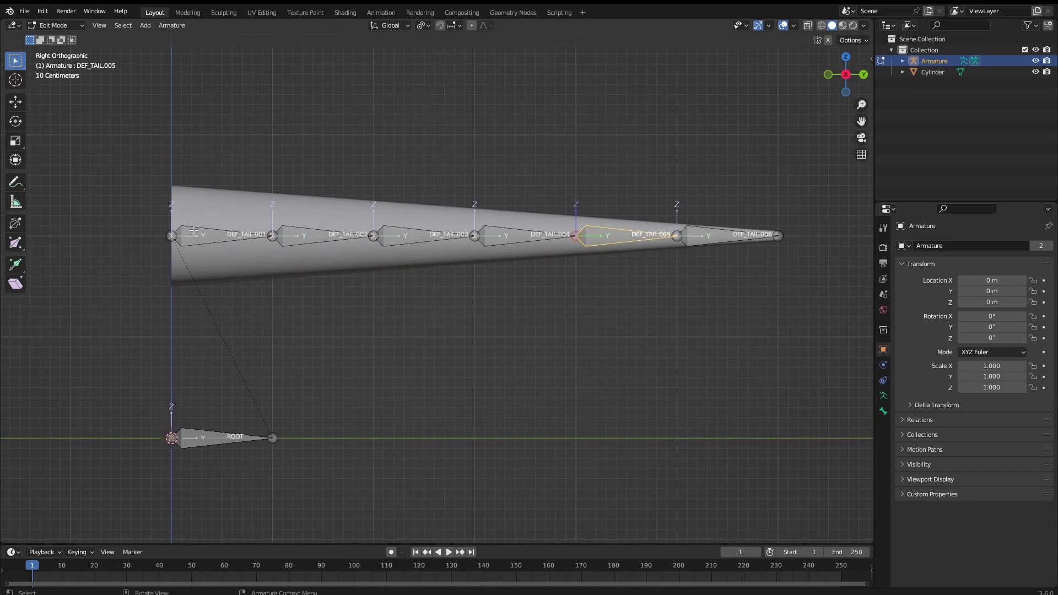
{"action": "left_click", "coordinate": [312, 233], "text": "shift"}
{"action": "left_click", "coordinate": [430, 236], "text": "shift"}
{"action": "left_click", "coordinate": [523, 236], "text": "shift"}
{"action": "left_click", "coordinate": [606, 240], "text": "shift"}
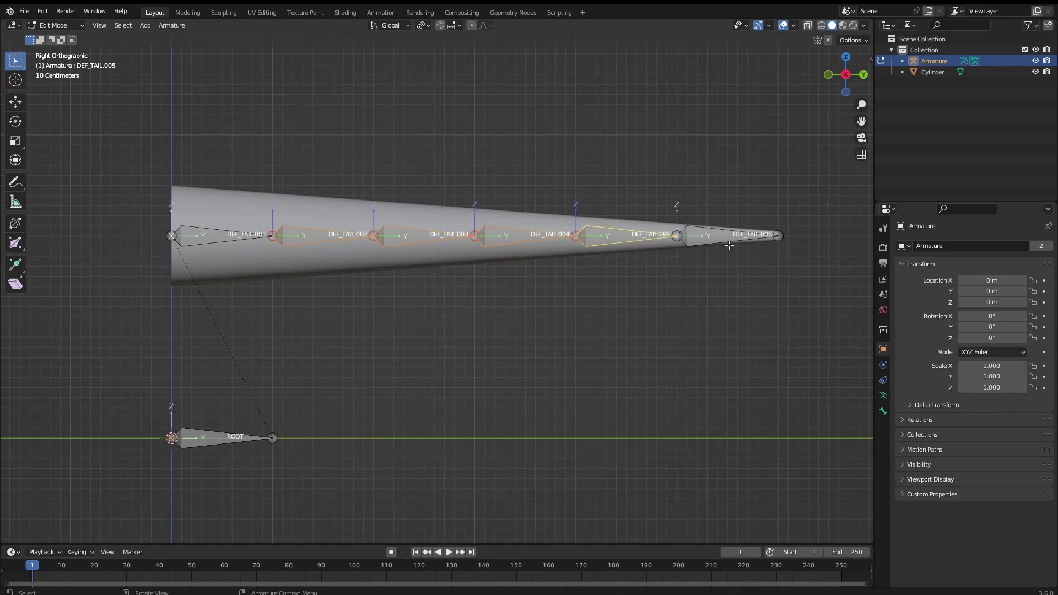
{"action": "middle_click_drag", "start_coordinate": [666, 255], "coordinate": [673, 256], "text": "shift"}
{"action": "middle_click_drag", "start_coordinate": [595, 287], "coordinate": [647, 289], "text": "ctrl"}
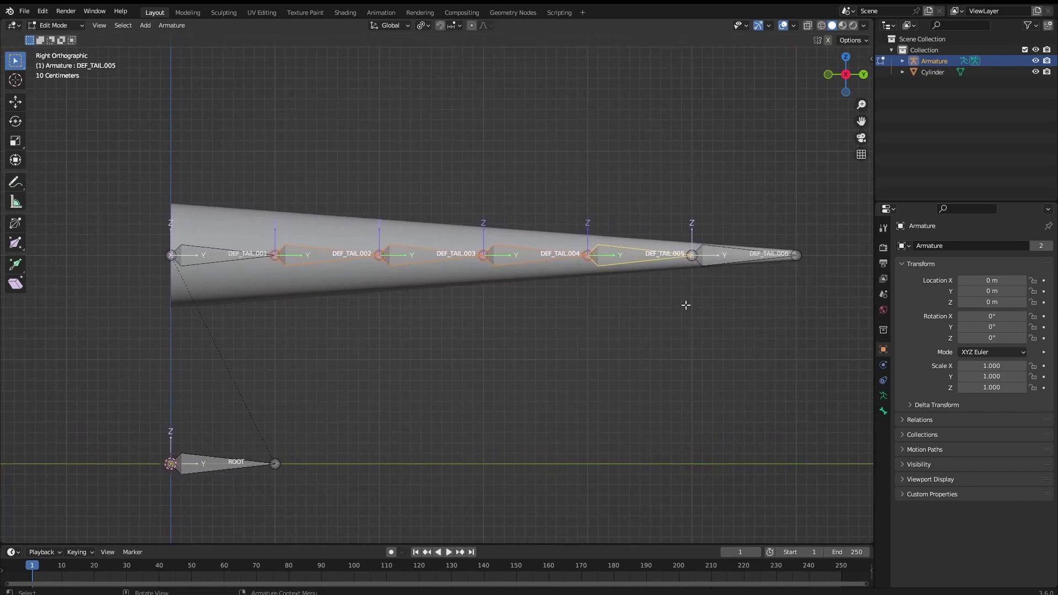
{"action": "key", "text": "shift+d"}
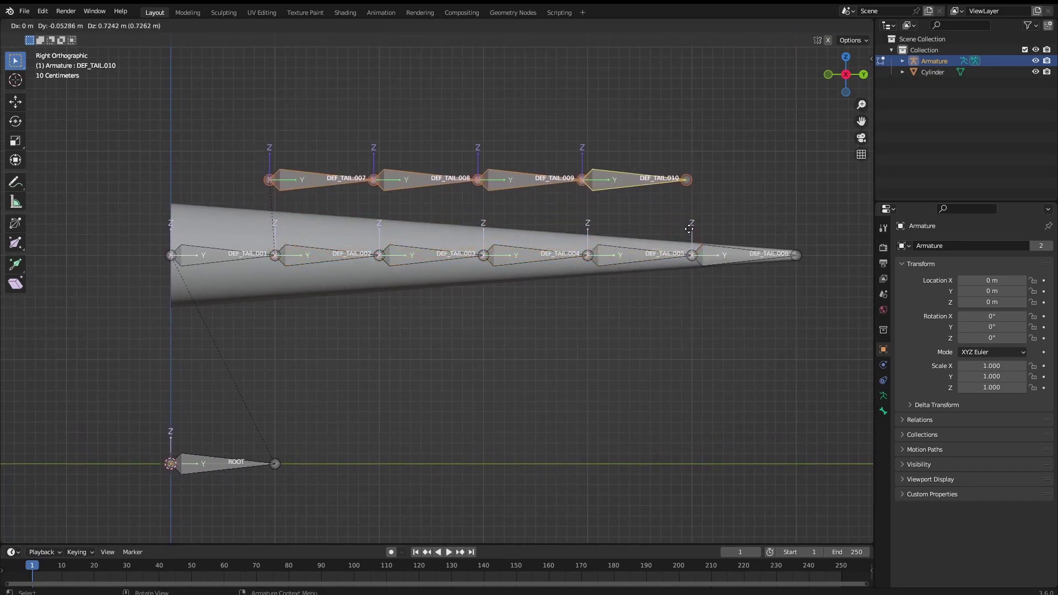
{"action": "right_click", "coordinate": [690, 222]}
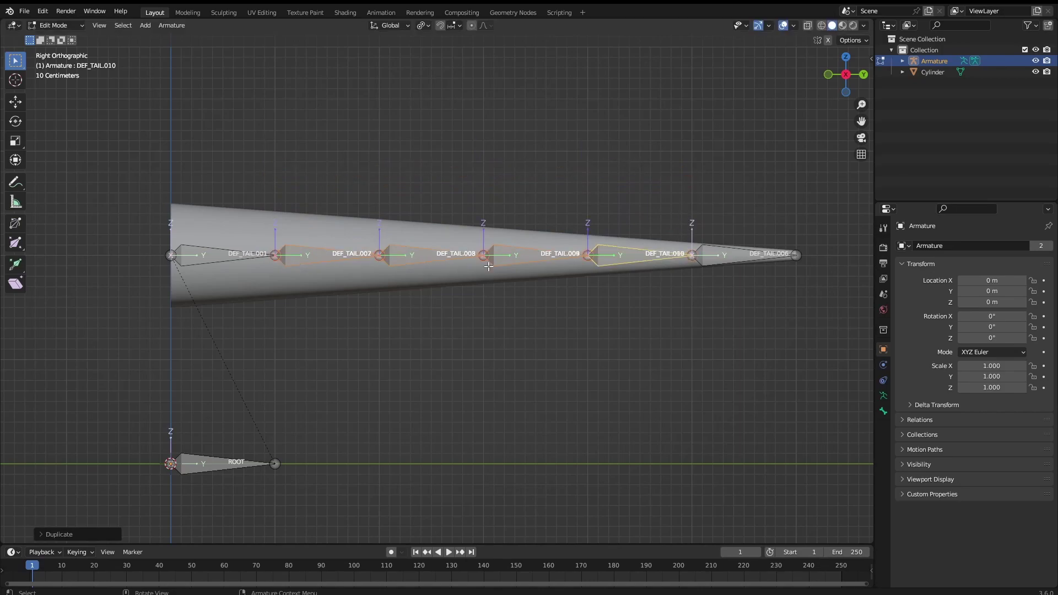
Step: Scale the four duplicated tail bones to about 0.44 of their size around their individual origins
{"action": "key", "text": "period"}
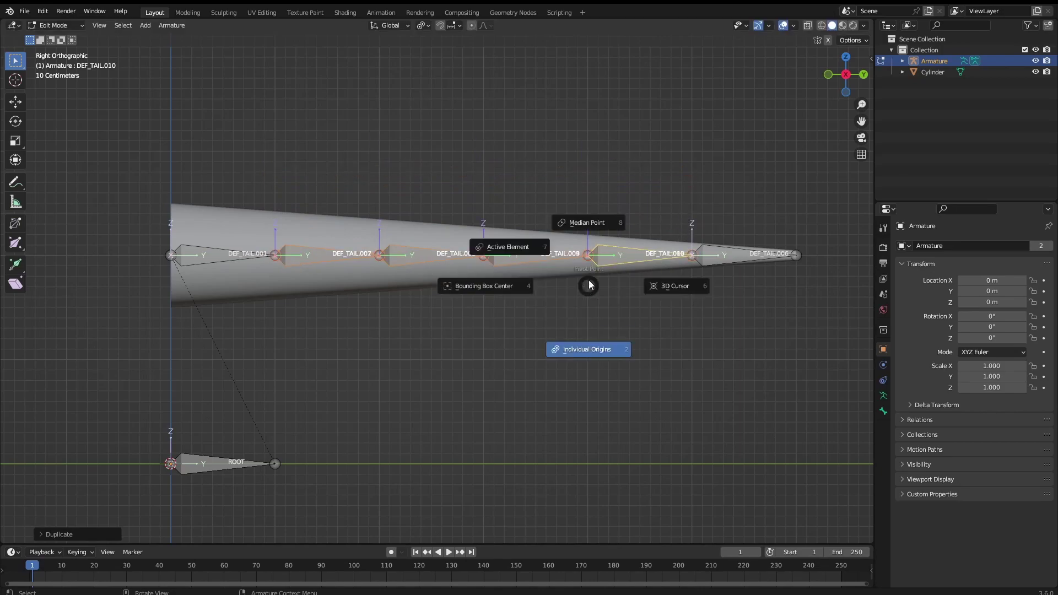
{"action": "left_click", "coordinate": [590, 350]}
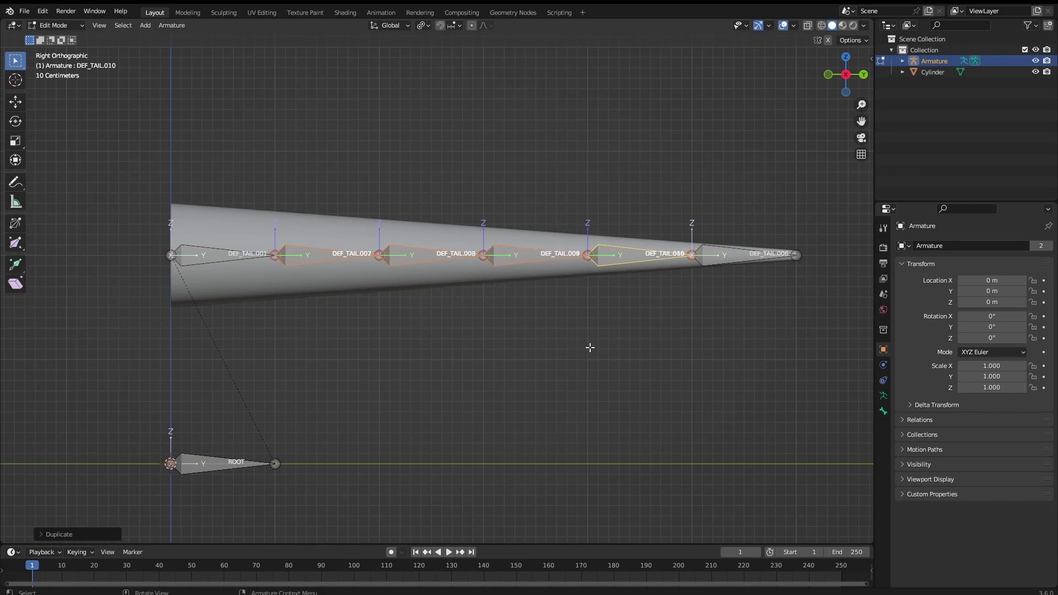
{"action": "key", "text": "period"}
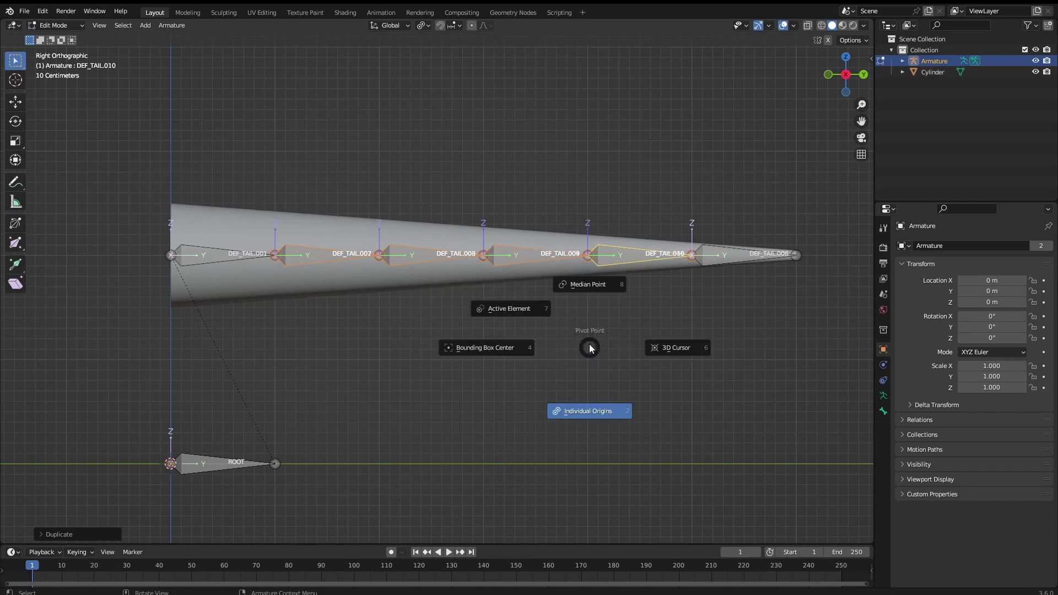
{"action": "left_click", "coordinate": [588, 412]}
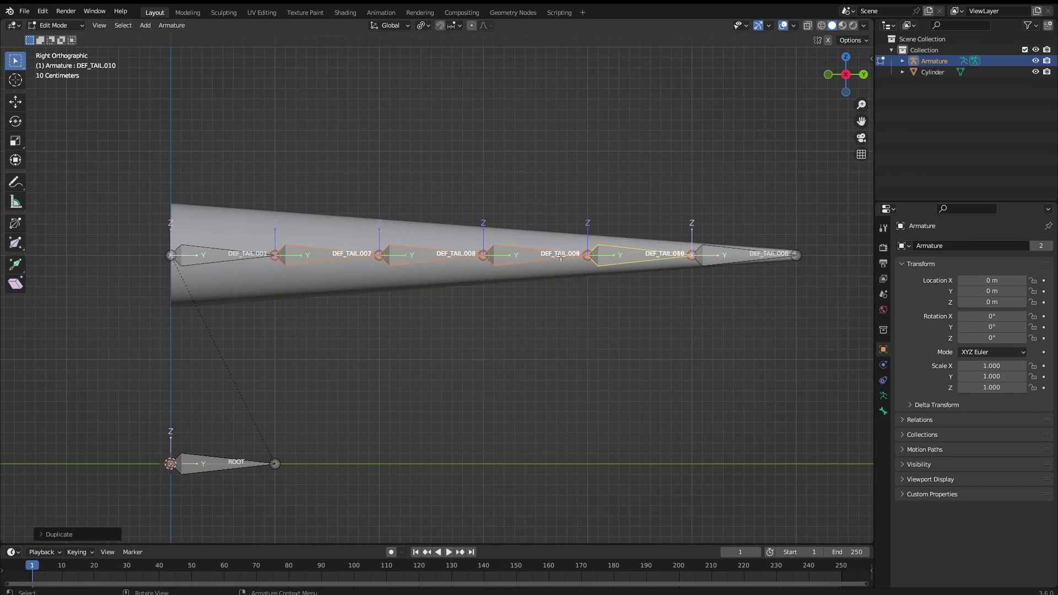
{"action": "left_click", "coordinate": [423, 25]}
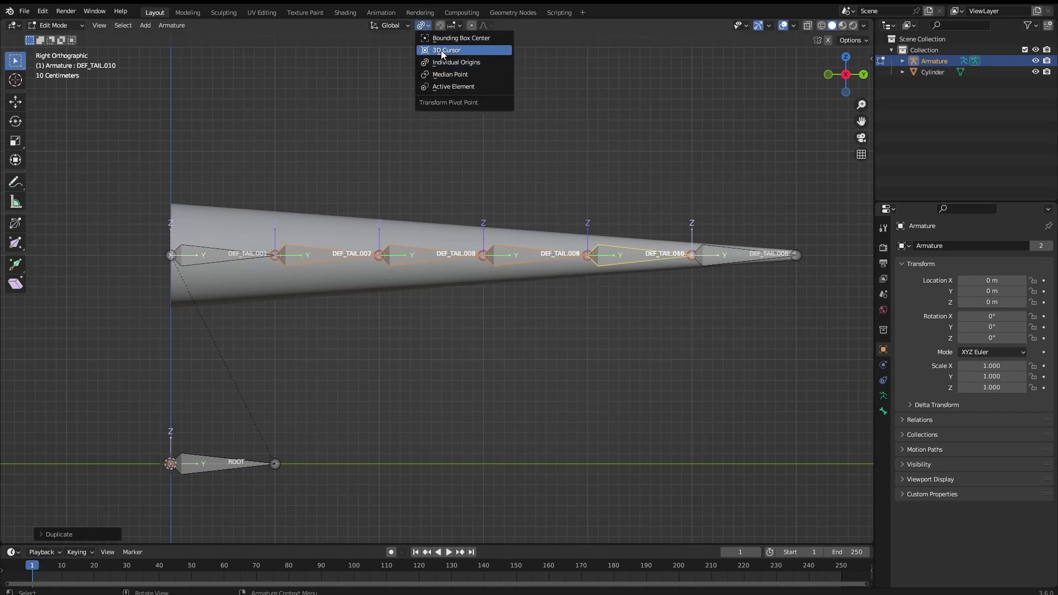
{"action": "left_click", "coordinate": [425, 25]}
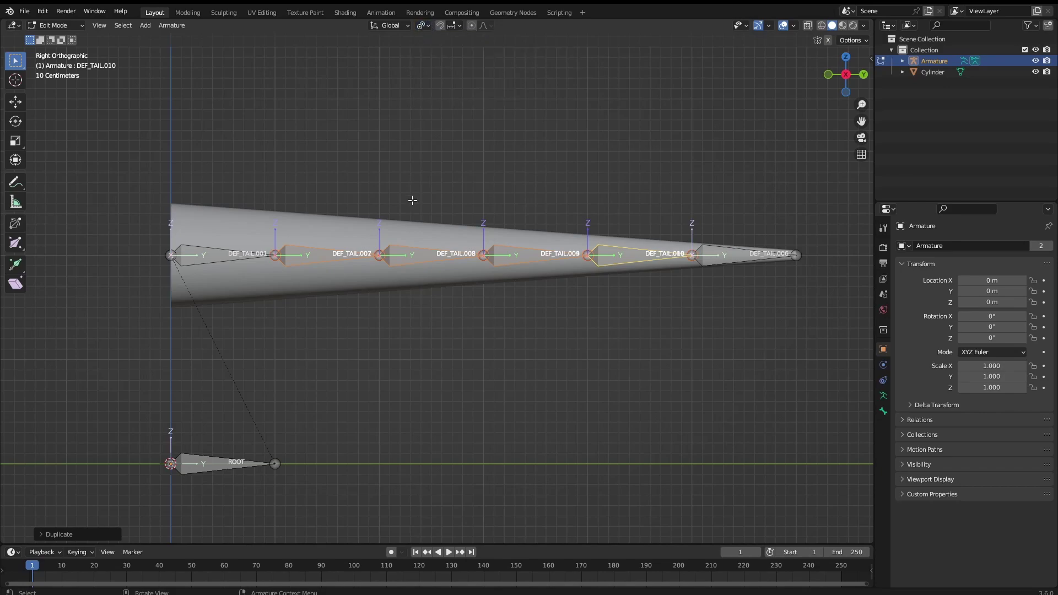
{"action": "middle_click_drag", "start_coordinate": [552, 269], "coordinate": [541, 258], "text": "shift"}
{"action": "key", "text": "s"}
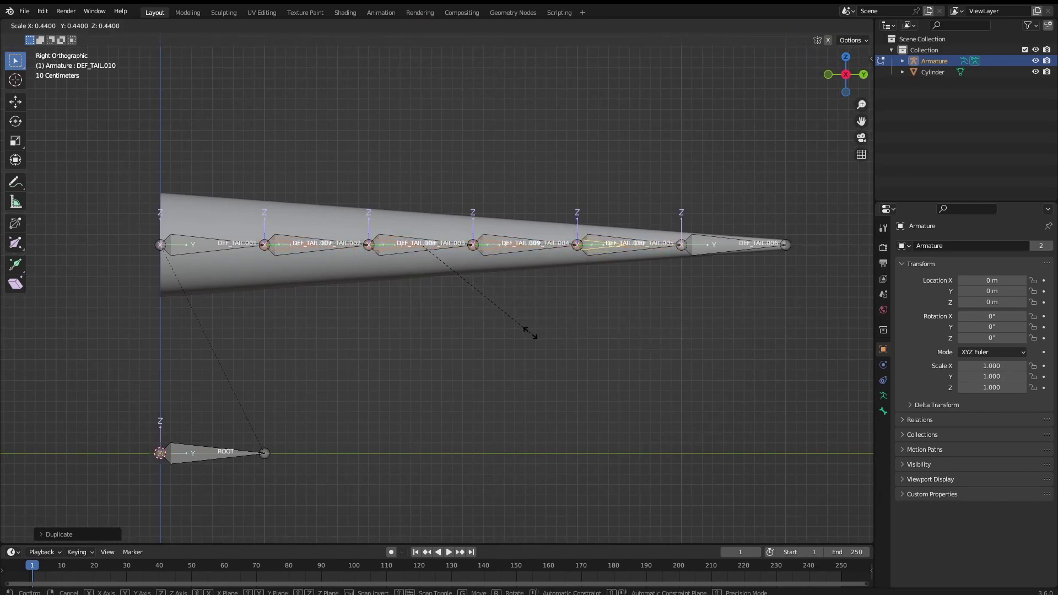
{"action": "left_click", "coordinate": [531, 334]}
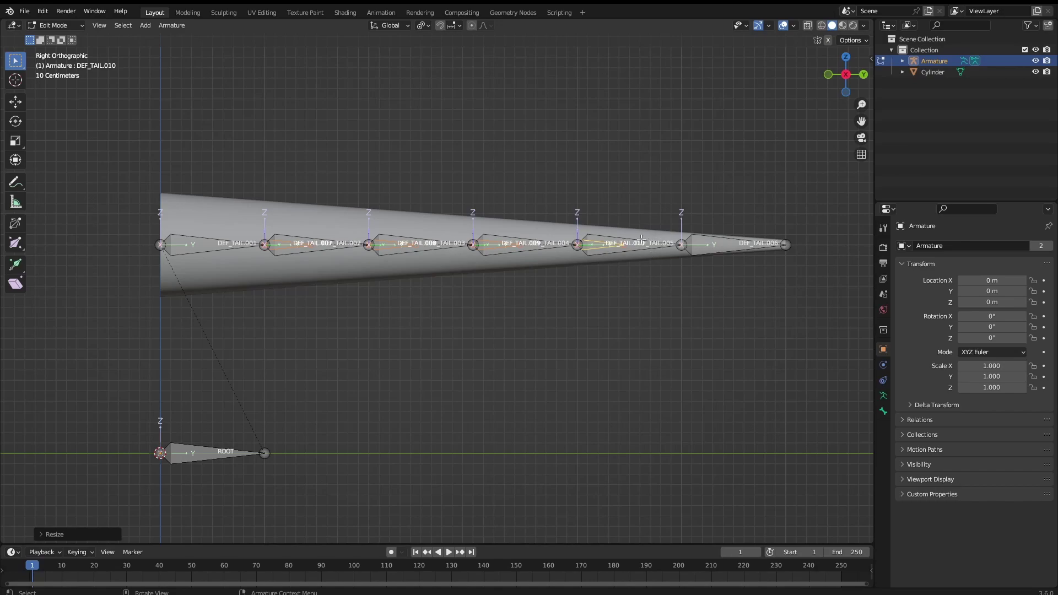
Step: Try to parent the small bone DEF_TAIL.007 to the first tail bone, DEF_TAIL.001
{"action": "middle_click_drag", "start_coordinate": [622, 247], "coordinate": [687, 246], "text": "shift"}
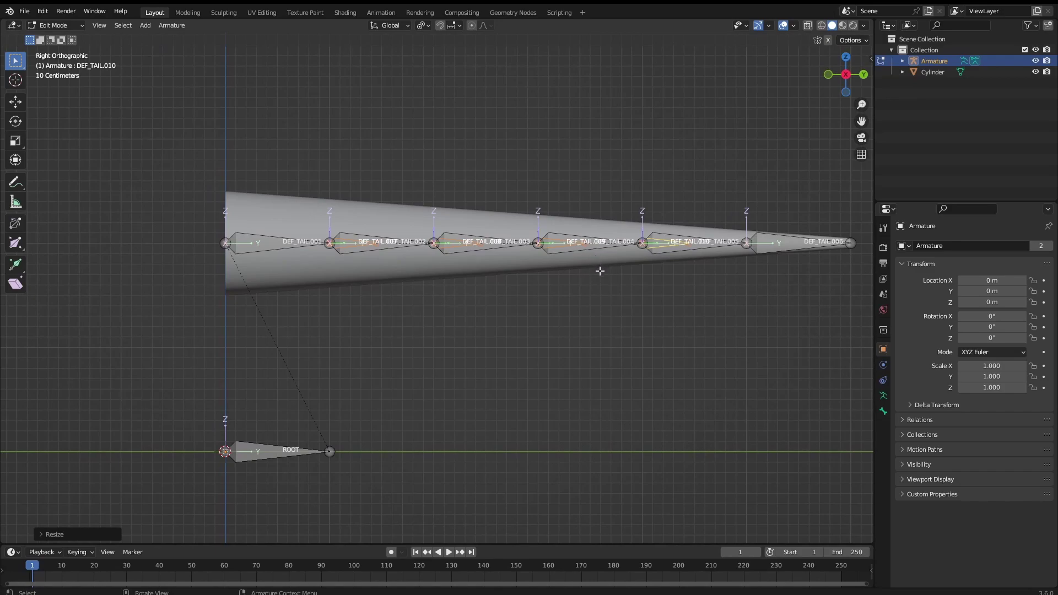
{"action": "middle_click_drag", "start_coordinate": [369, 243], "coordinate": [316, 247], "text": "shift"}
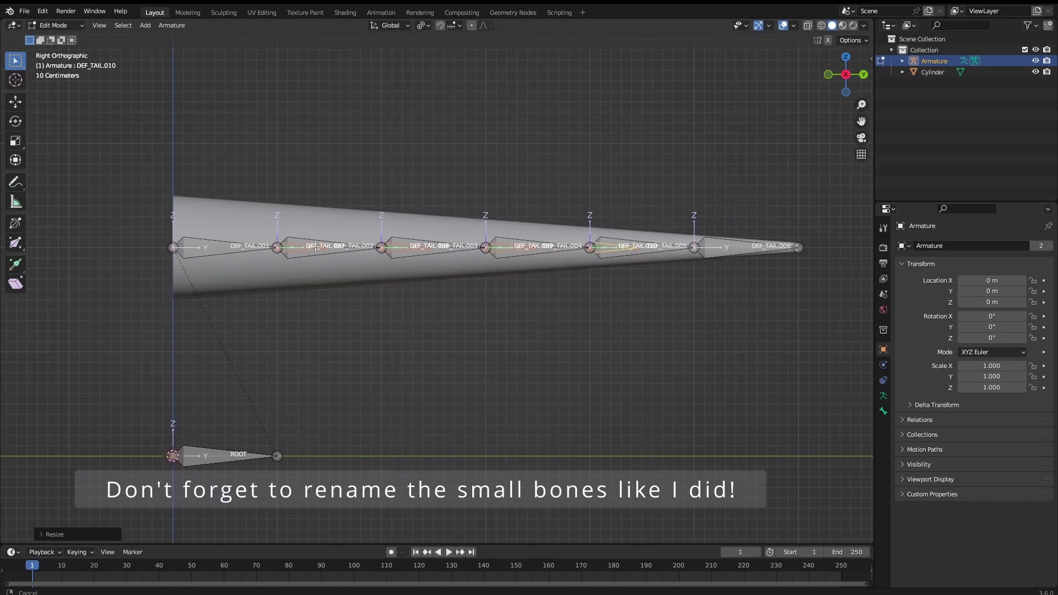
{"action": "scroll", "coordinate": [316, 247], "scroll_direction": "up", "scroll_amount": 3}
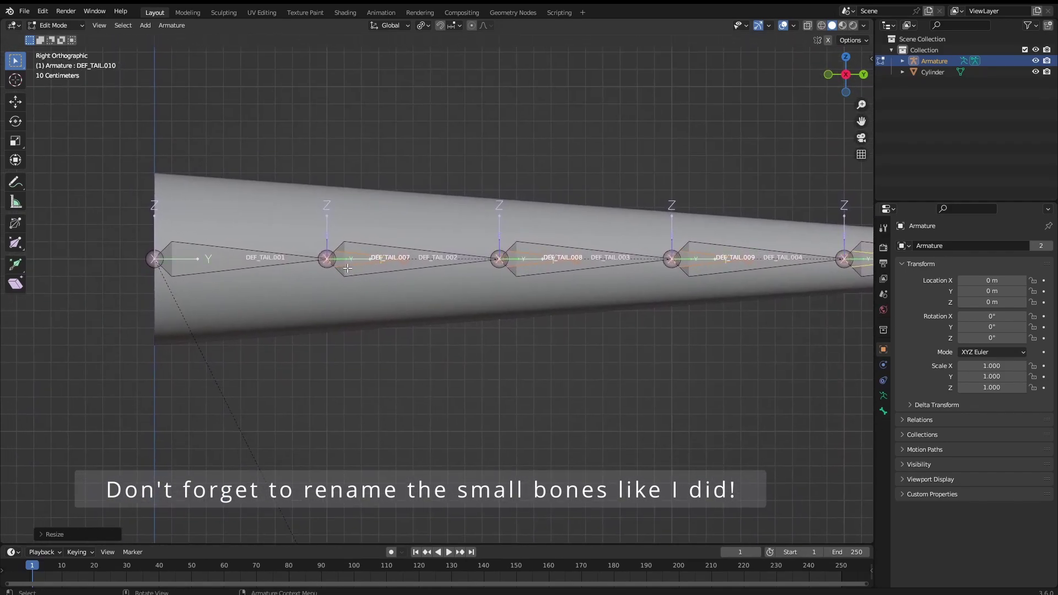
{"action": "scroll", "coordinate": [348, 268], "scroll_direction": "up", "scroll_amount": 2}
{"action": "left_click", "coordinate": [398, 290]}
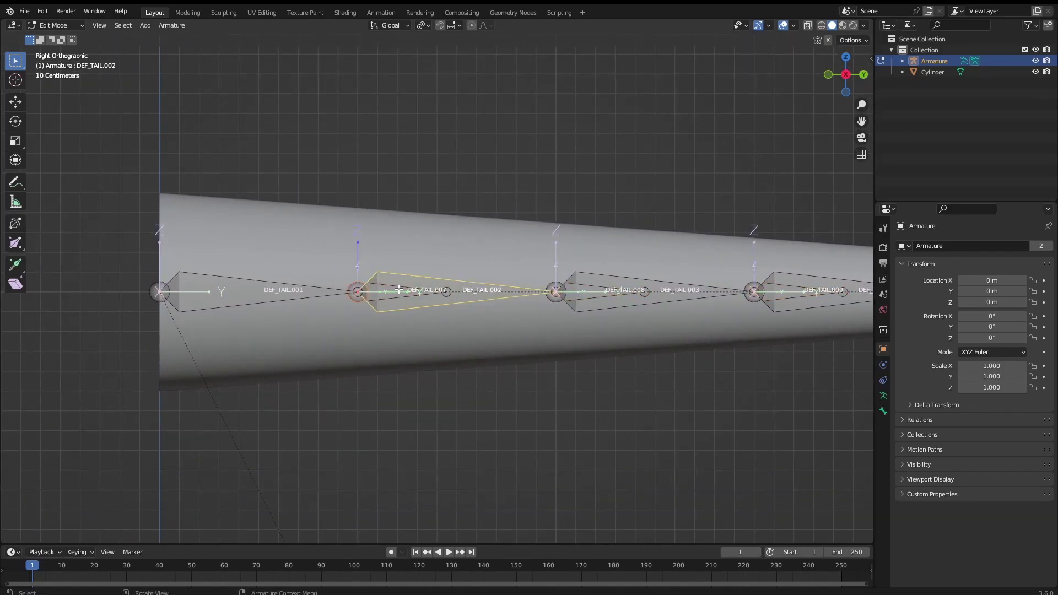
{"action": "left_click", "coordinate": [413, 290]}
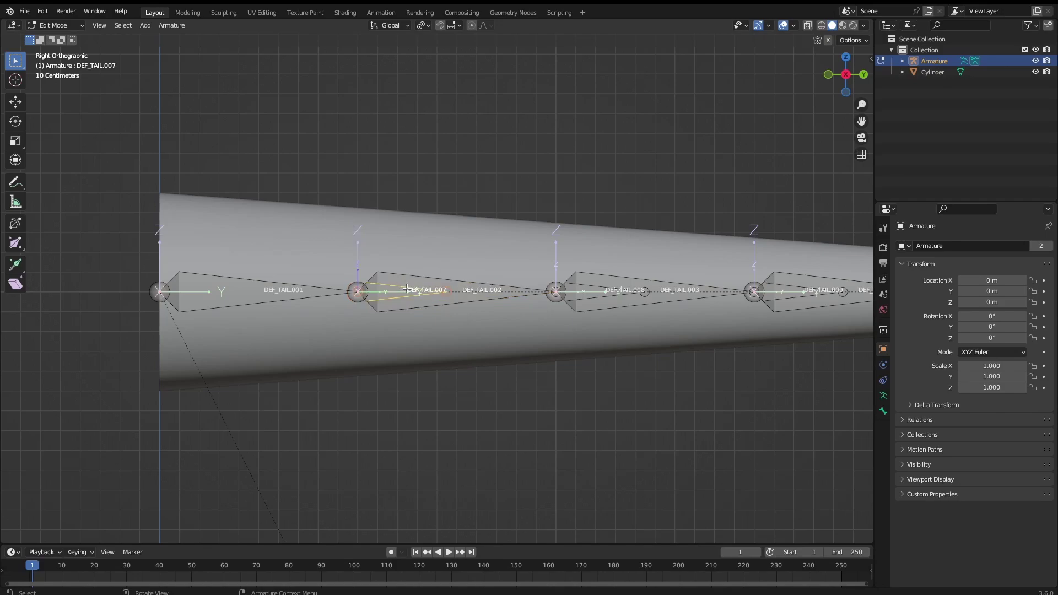
{"action": "left_click", "coordinate": [264, 291], "text": "shift"}
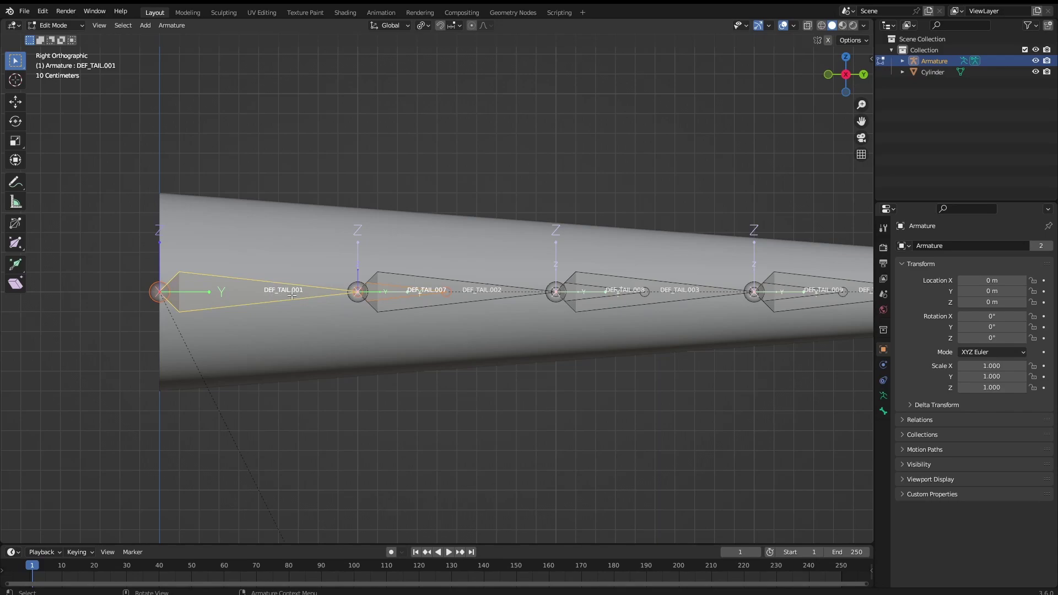
{"action": "middle_click_drag", "start_coordinate": [291, 296], "coordinate": [231, 291], "text": "shift"}
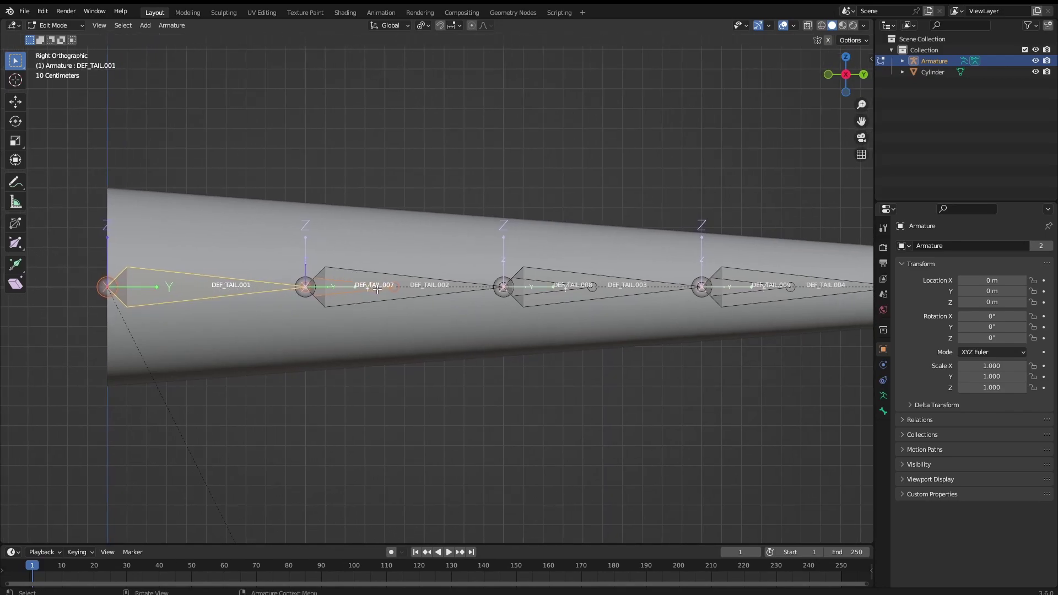
{"action": "key", "text": "ctrl+p"}
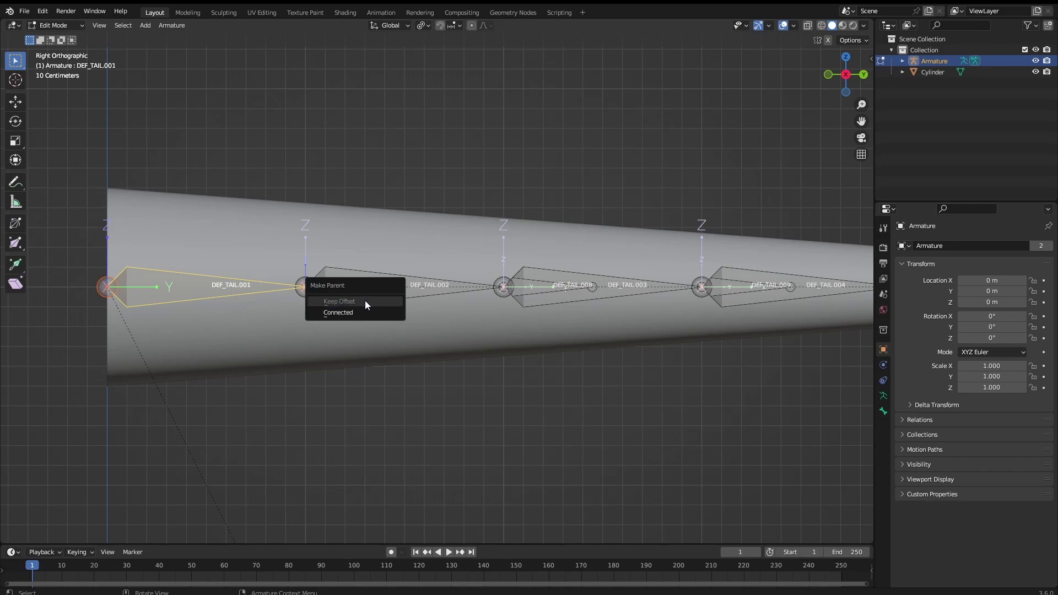
{"action": "left_click", "coordinate": [370, 310]}
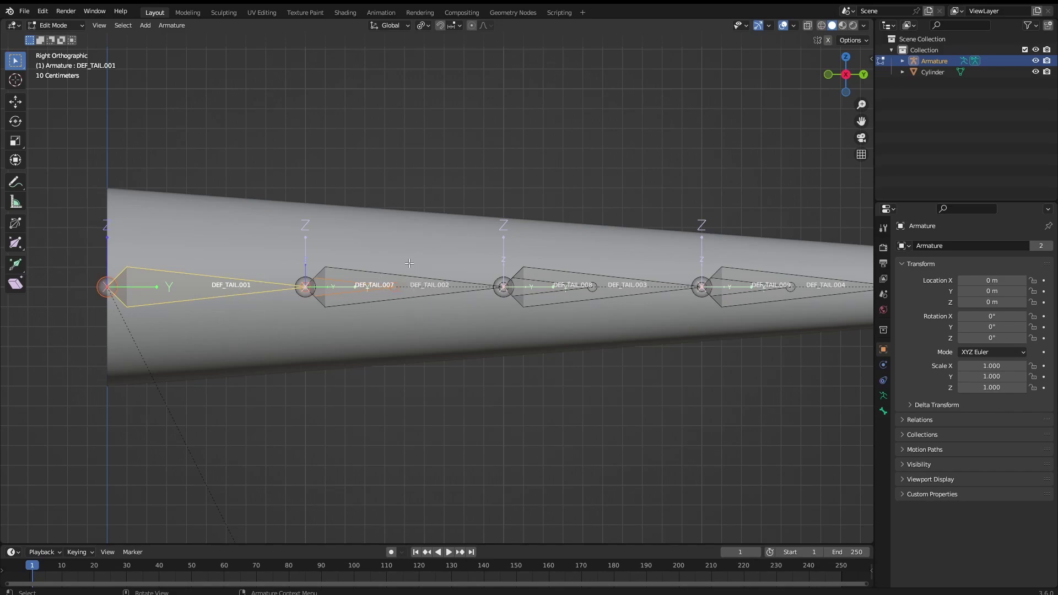
Step: Parent DEF_TAIL.002 to the small bone DEF_TAIL.007 that overlaps it, using Keep Offset
{"action": "middle_click_drag", "start_coordinate": [359, 321], "coordinate": [407, 352], "text": "ctrl"}
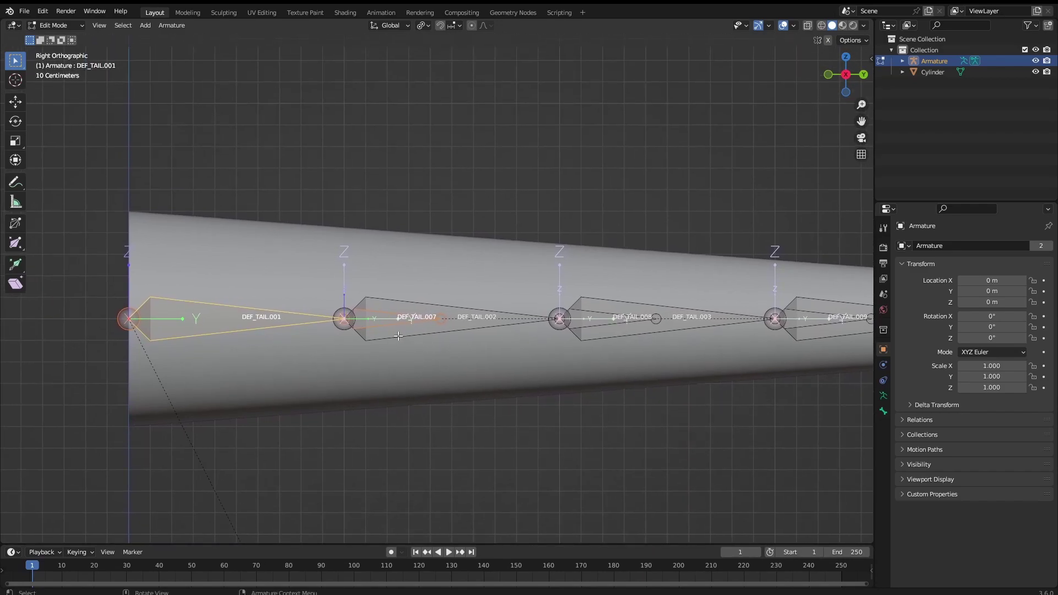
{"action": "left_click", "coordinate": [414, 338]}
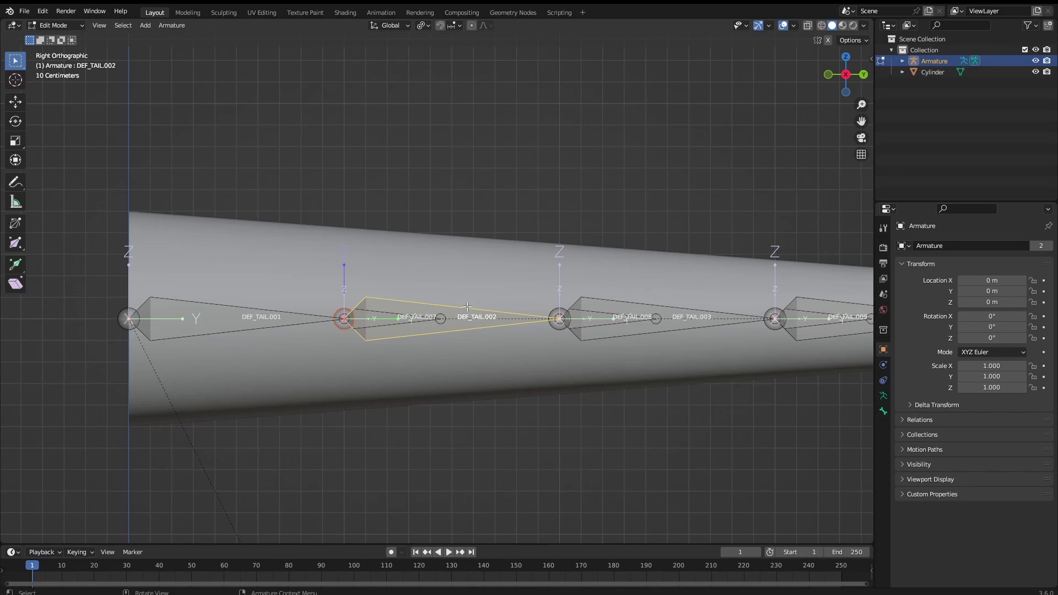
{"action": "left_click", "coordinate": [381, 327], "text": "shift"}
{"action": "left_click", "coordinate": [384, 324], "text": "shift"}
{"action": "left_click", "coordinate": [391, 332]}
{"action": "left_click", "coordinate": [387, 323], "text": "shift"}
{"action": "left_click", "coordinate": [383, 336]}
{"action": "left_click", "coordinate": [370, 326], "text": "shift"}
{"action": "left_click", "coordinate": [371, 330], "text": "shift"}
{"action": "left_click", "coordinate": [371, 327], "text": "shift"}
{"action": "left_click", "coordinate": [373, 325], "text": "shift"}
{"action": "left_click", "coordinate": [375, 326], "text": "shift"}
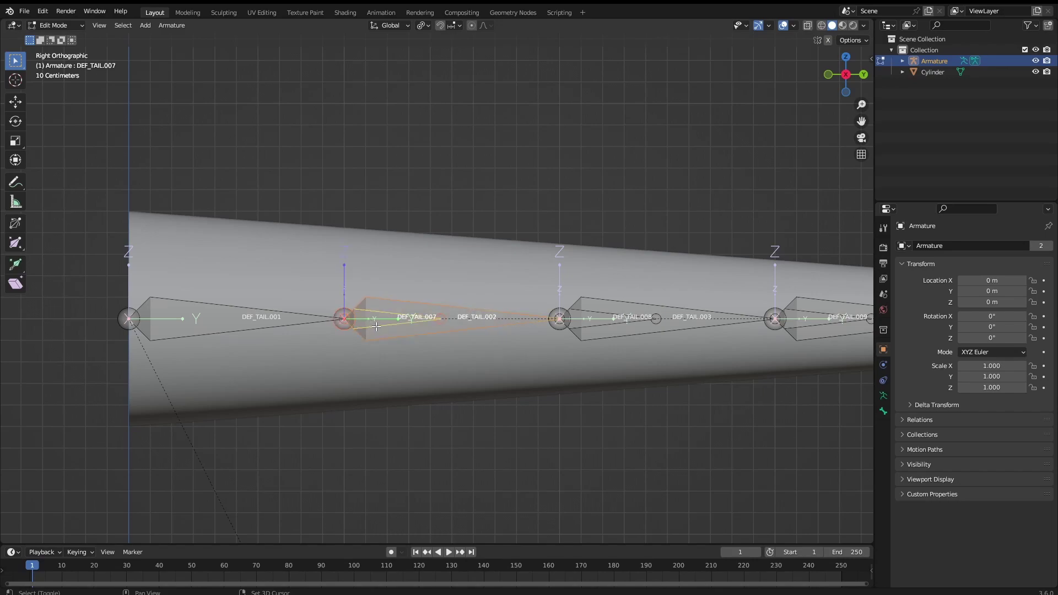
{"action": "middle_click_drag", "start_coordinate": [465, 318], "coordinate": [430, 306], "text": "shift"}
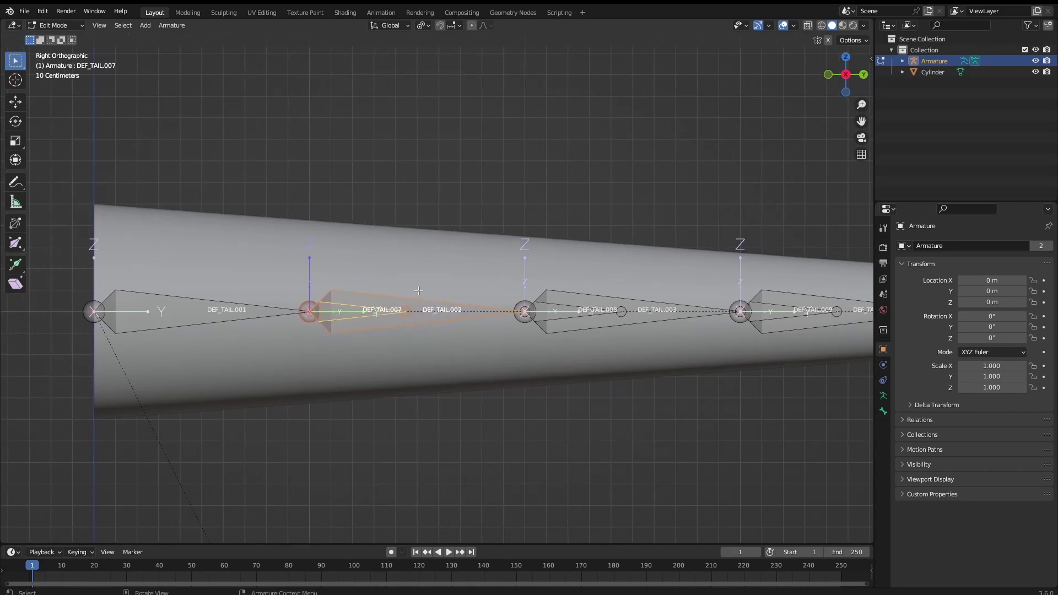
{"action": "middle_click_drag", "start_coordinate": [419, 284], "coordinate": [404, 285], "text": "shift"}
{"action": "key", "text": "shift+w"}
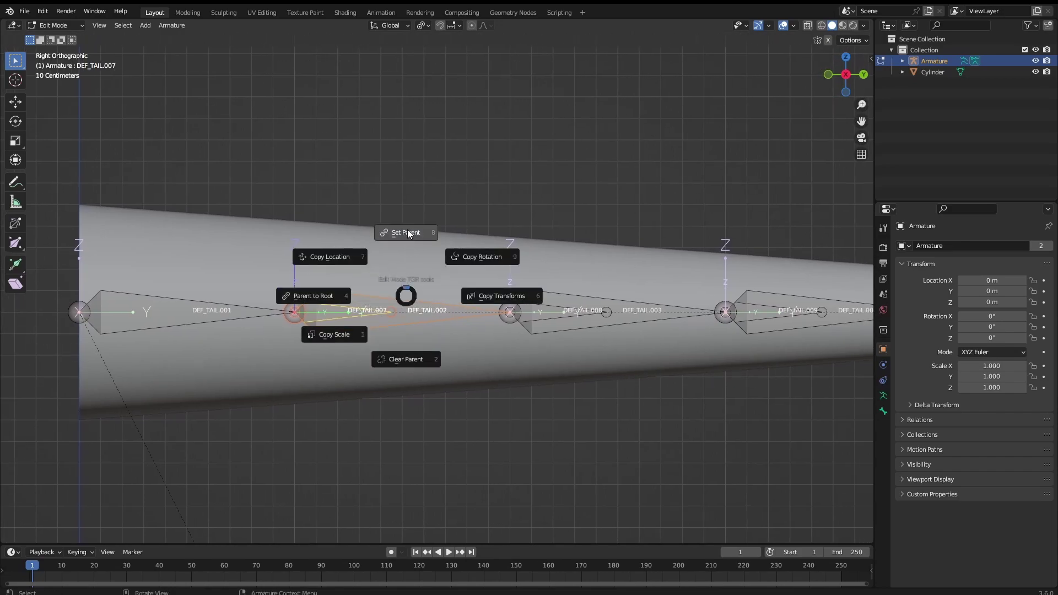
{"action": "left_click", "coordinate": [408, 233]}
{"action": "left_click", "coordinate": [405, 230]}
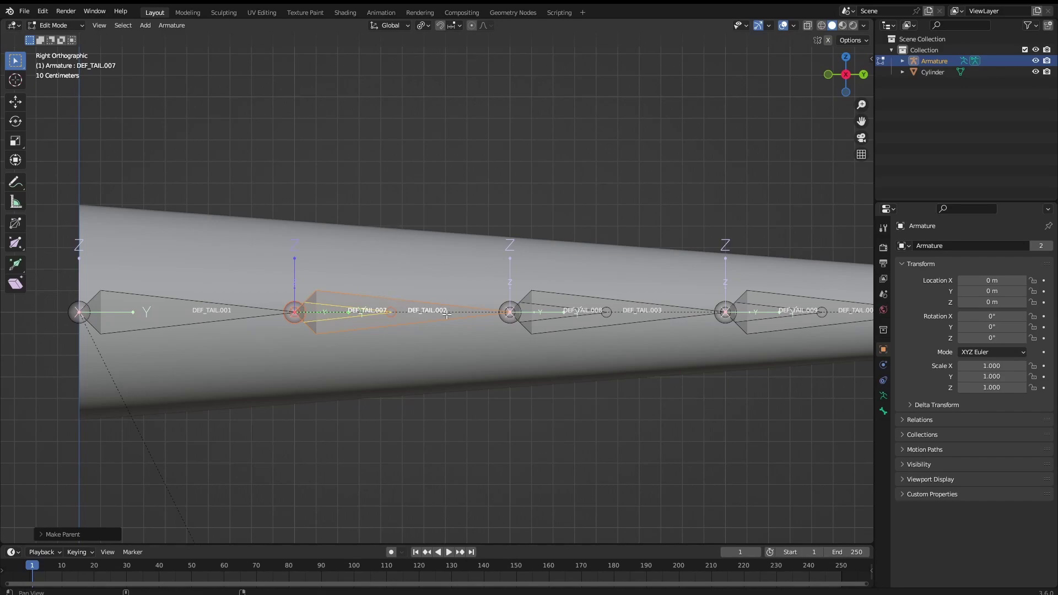
Step: Parent the small bone DEF_TAIL.008 to the preceding large bone, DEF_TAIL.002, using Keep Offset
{"action": "middle_click_drag", "start_coordinate": [411, 321], "coordinate": [388, 263], "text": "shift"}
{"action": "left_click", "coordinate": [528, 249]}
{"action": "left_click", "coordinate": [531, 247]}
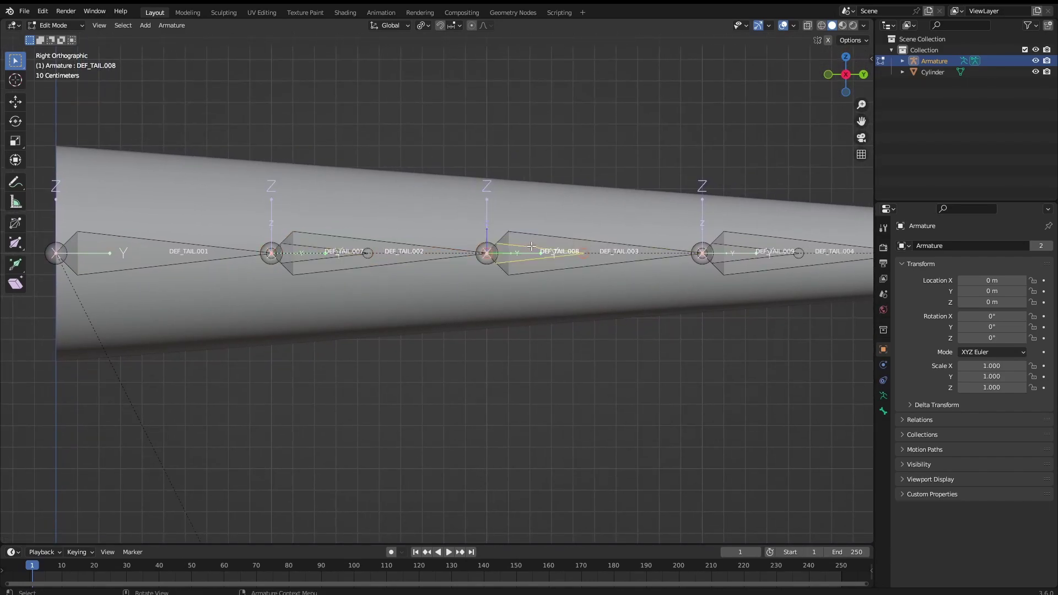
{"action": "left_click", "coordinate": [441, 253], "text": "shift"}
{"action": "key", "text": "ctrl+p"}
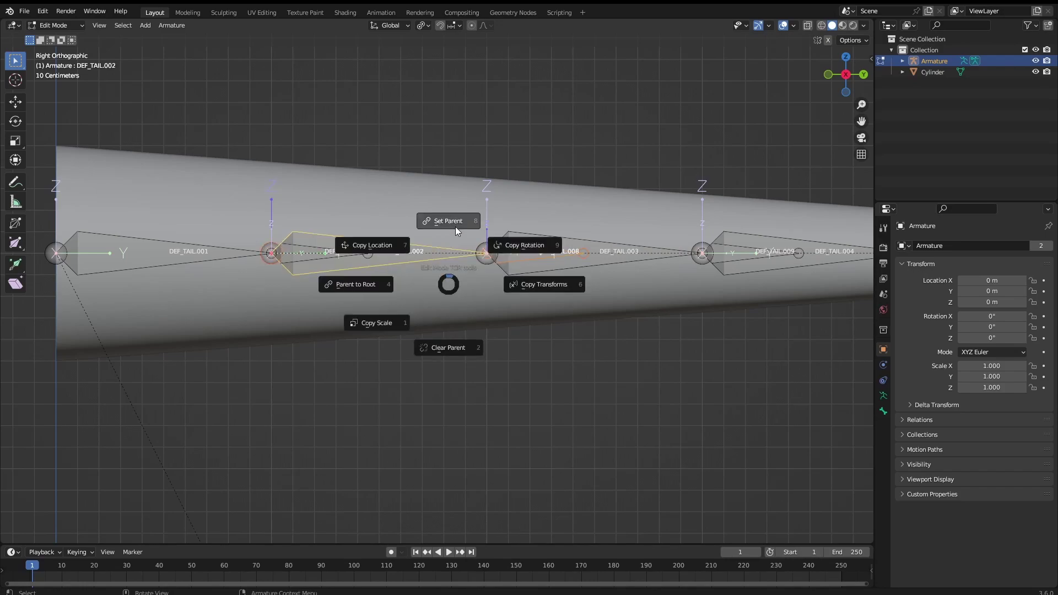
{"action": "left_click", "coordinate": [456, 227]}
{"action": "left_click", "coordinate": [455, 226]}
Step: Parent DEF_TAIL.003 to the small bone DEF_TAIL.008 that overlaps it, using Keep Offset
{"action": "middle_click_drag", "start_coordinate": [549, 269], "coordinate": [515, 264], "text": "shift"}
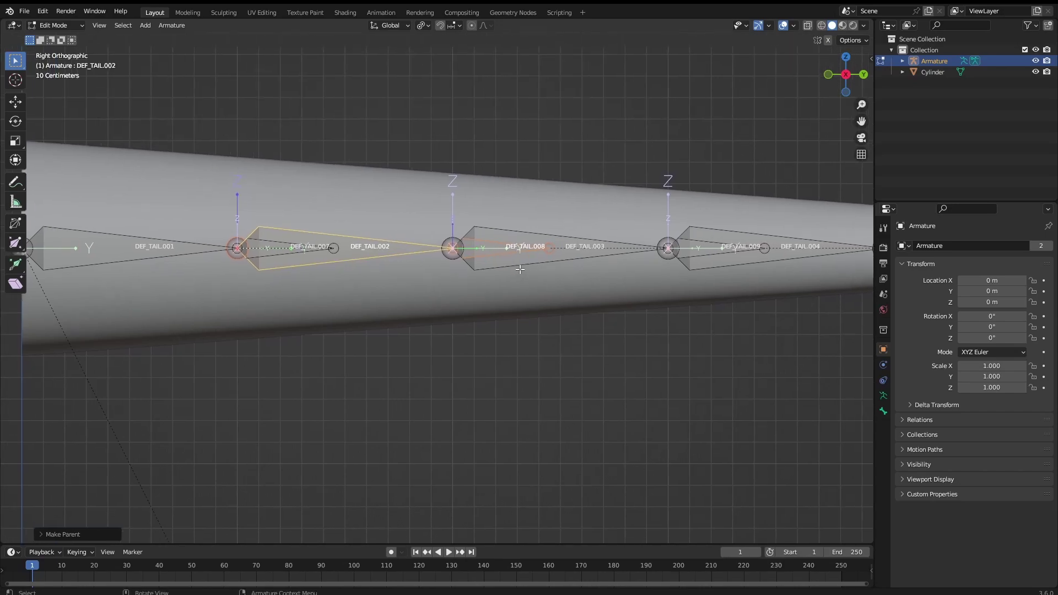
{"action": "left_click", "coordinate": [520, 269]}
{"action": "left_click", "coordinate": [496, 255], "text": "shift"}
{"action": "left_click", "coordinate": [496, 256], "text": "shift"}
{"action": "left_click", "coordinate": [500, 259], "text": "shift"}
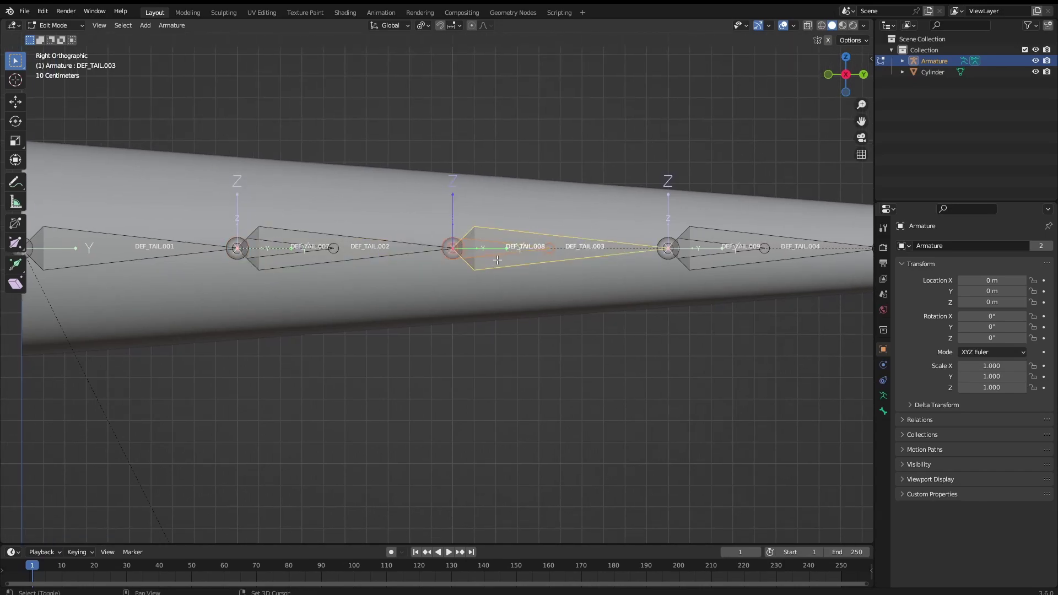
{"action": "left_click", "coordinate": [499, 255], "text": "shift"}
{"action": "left_click", "coordinate": [500, 254], "text": "shift"}
{"action": "left_click", "coordinate": [500, 255]}
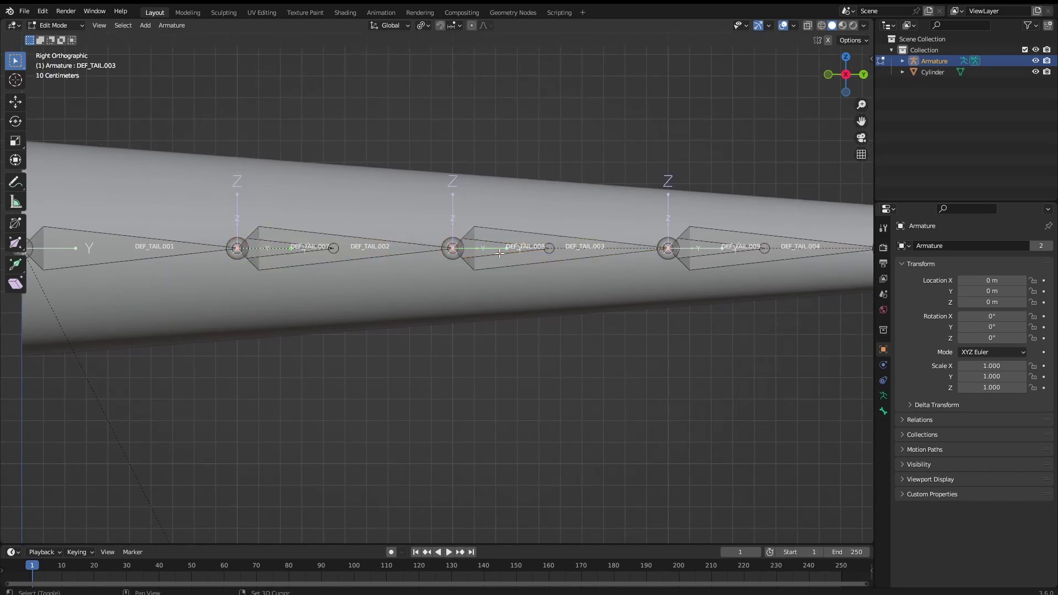
{"action": "left_click", "coordinate": [500, 254]}
{"action": "left_click", "coordinate": [499, 253]}
{"action": "left_click", "coordinate": [499, 253], "text": "shift"}
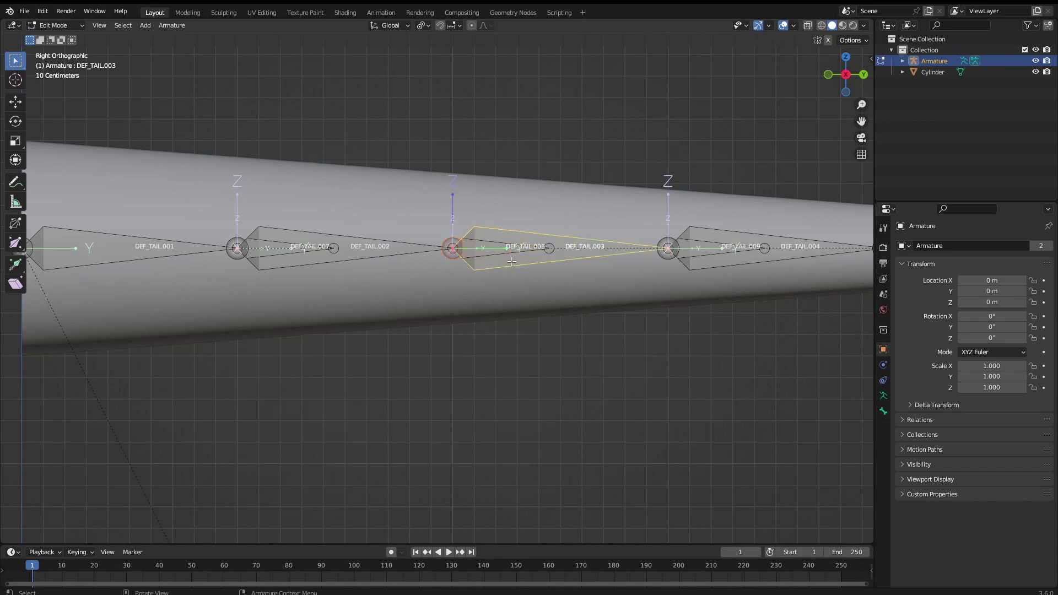
{"action": "left_click", "coordinate": [502, 257]}
{"action": "key", "text": "alt+h"}
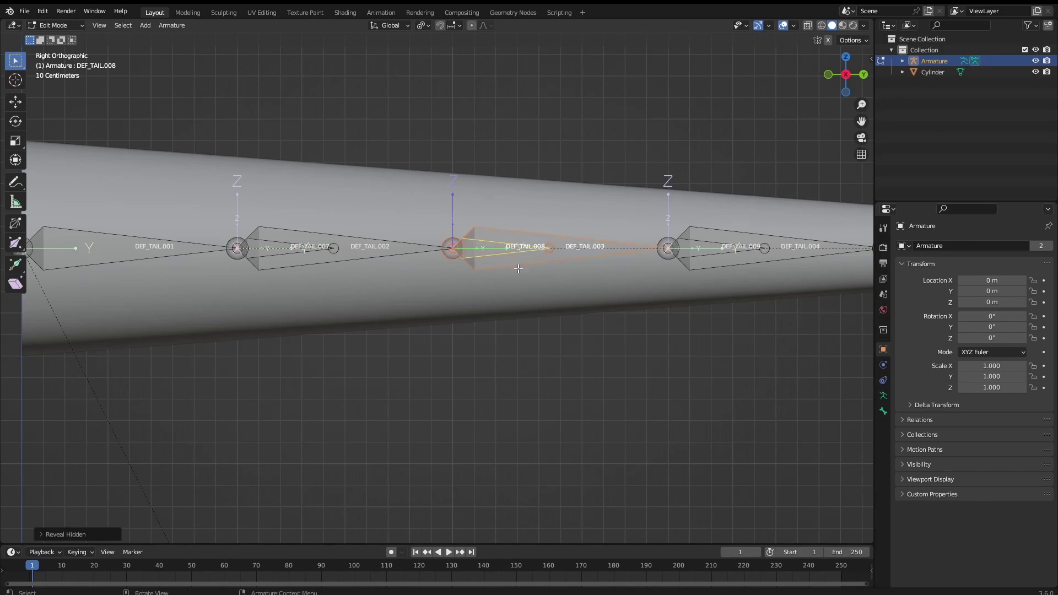
{"action": "key", "text": "ctrl+p"}
{"action": "left_click", "coordinate": [518, 207]}
{"action": "left_click", "coordinate": [517, 208]}
Step: Parent the small bone DEF_TAIL.009 to the preceding large bone, DEF_TAIL.003, using Keep Offset
{"action": "middle_click_drag", "start_coordinate": [566, 223], "coordinate": [431, 223], "text": "shift"}
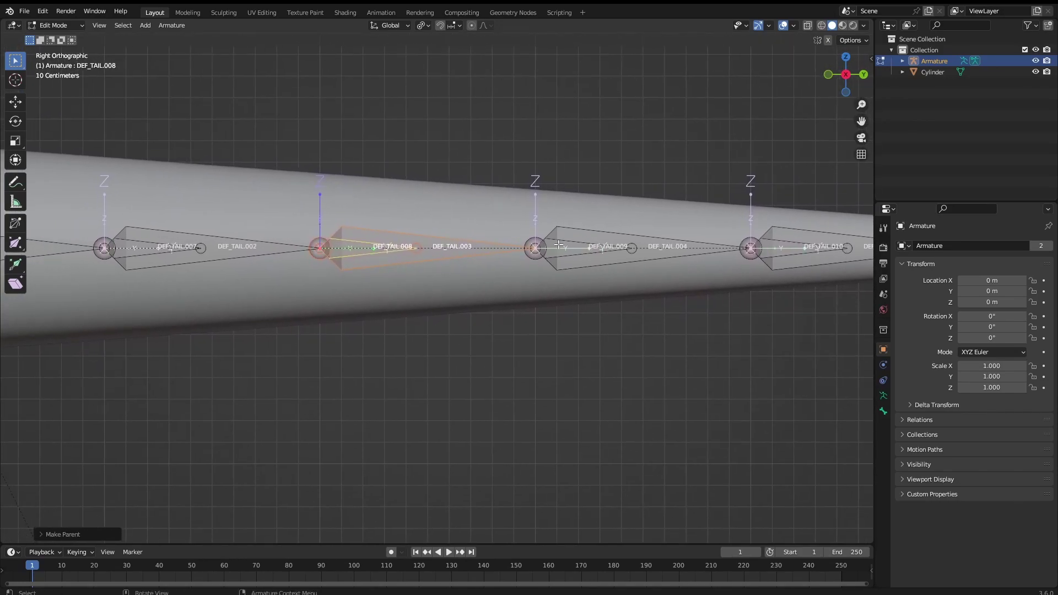
{"action": "left_click", "coordinate": [573, 241]}
{"action": "left_click", "coordinate": [492, 246], "text": "shift"}
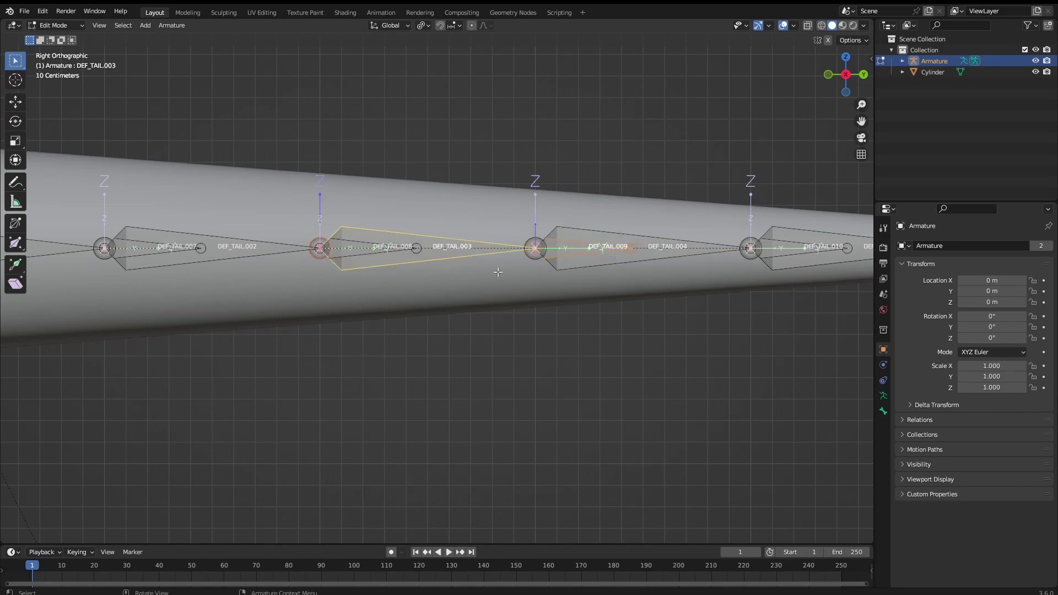
{"action": "key", "text": "ctrl+p"}
{"action": "left_click", "coordinate": [498, 216]}
Step: Parent DEF_TAIL.004 to the small bone DEF_TAIL.009 that overlaps it, using Keep Offset
{"action": "middle_click_drag", "start_coordinate": [614, 263], "coordinate": [542, 248], "text": "shift"}
{"action": "left_click", "coordinate": [542, 249]}
{"action": "left_click", "coordinate": [511, 242], "text": "shift"}
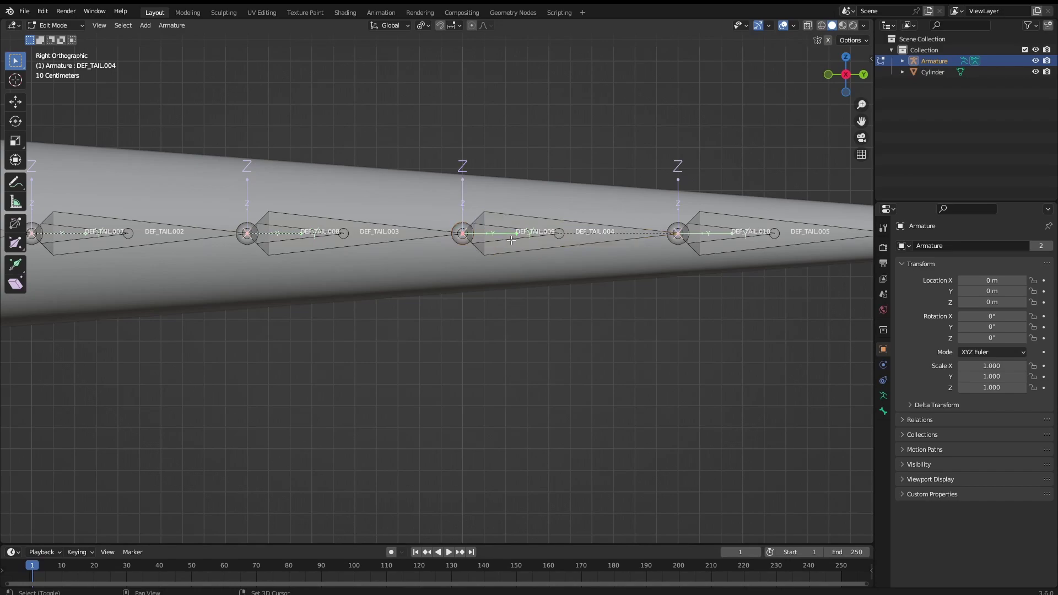
{"action": "left_click", "coordinate": [510, 239], "text": "shift"}
{"action": "left_click", "coordinate": [510, 239], "text": "shift"}
{"action": "left_click", "coordinate": [511, 239], "text": "shift"}
{"action": "left_click", "coordinate": [511, 240], "text": "shift"}
{"action": "left_click", "coordinate": [513, 242], "text": "shift"}
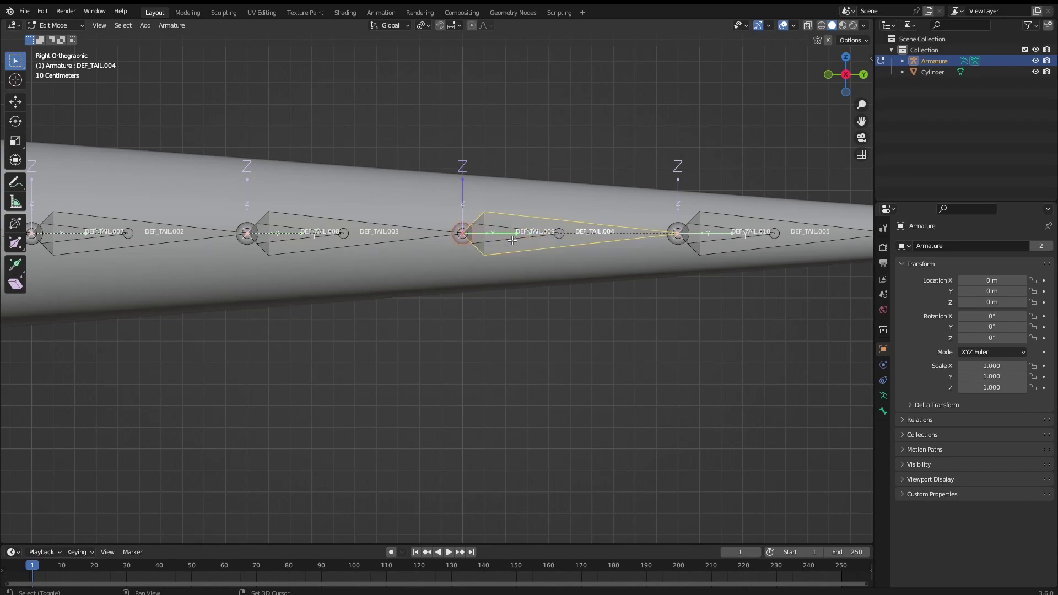
{"action": "left_click", "coordinate": [514, 241], "text": "shift"}
{"action": "left_click", "coordinate": [513, 240], "text": "shift"}
{"action": "key", "text": "ctrl+p"}
{"action": "left_click", "coordinate": [510, 175]}
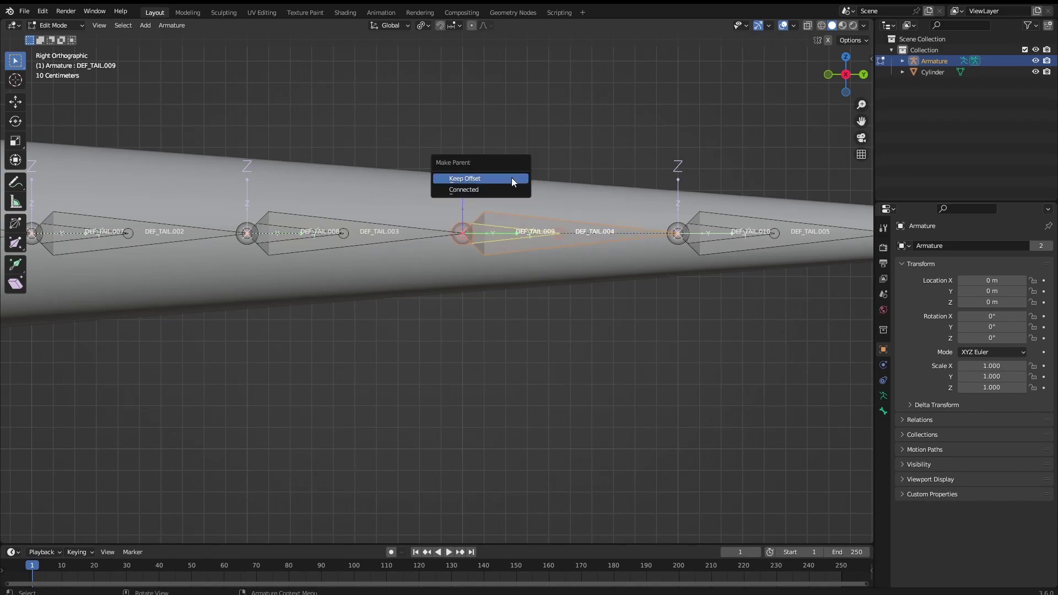
{"action": "left_click", "coordinate": [510, 179]}
Step: Parent the small bone DEF_TAIL.010 to the preceding large bone, DEF_TAIL.004, using Keep Offset
{"action": "middle_click_drag", "start_coordinate": [513, 181], "coordinate": [337, 167], "text": "shift"}
{"action": "left_click", "coordinate": [490, 228]}
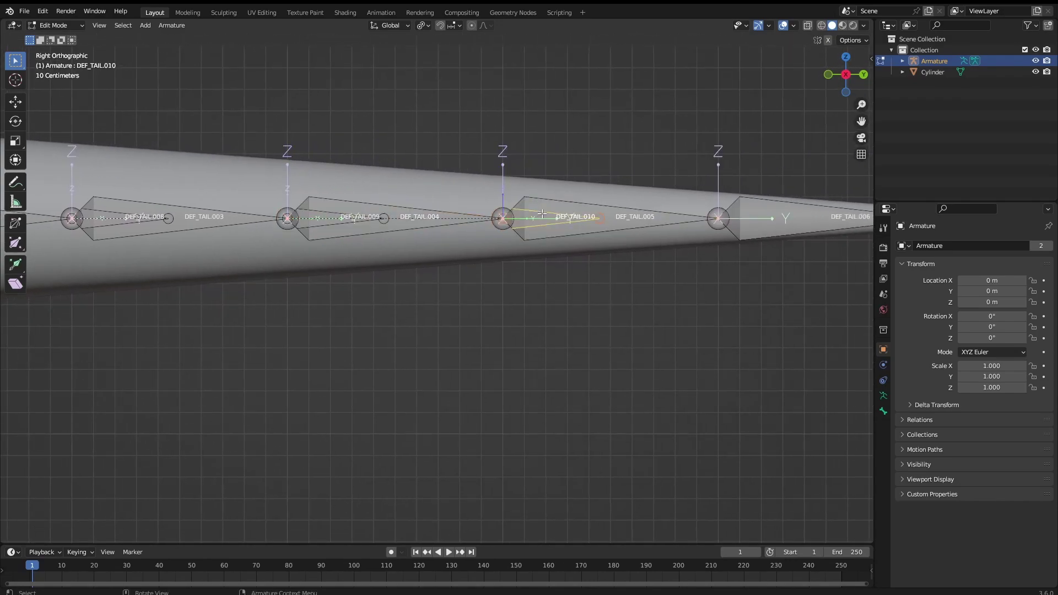
{"action": "left_click", "coordinate": [491, 229], "text": "shift"}
{"action": "key", "text": "ctrl+p"}
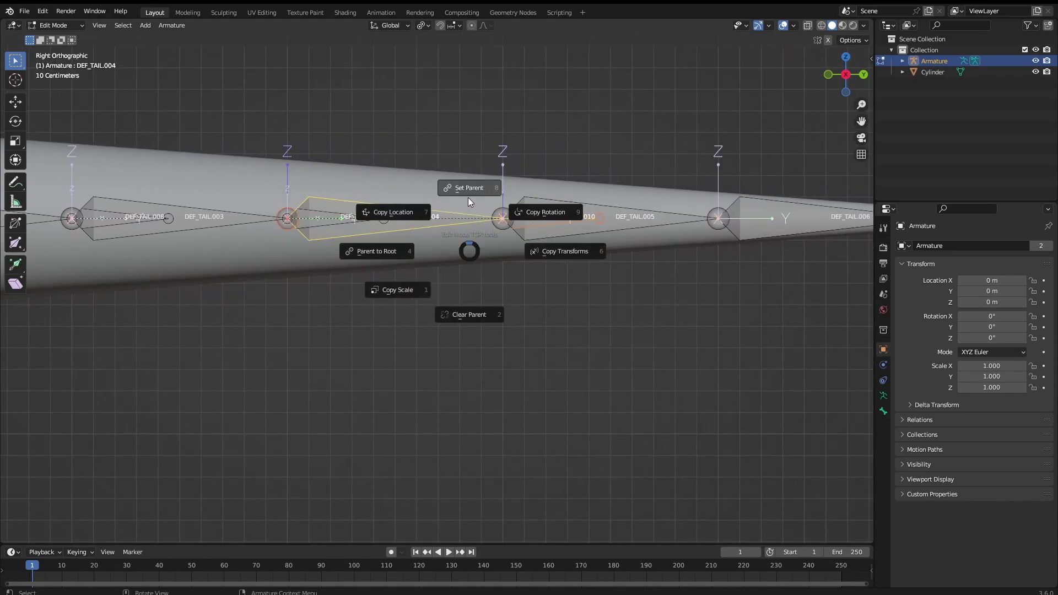
{"action": "left_click", "coordinate": [468, 197]}
{"action": "left_click", "coordinate": [469, 197]}
Step: Parent DEF_TAIL.005 to the small bone DEF_TAIL.010 that overlaps it, using Keep Offset
{"action": "middle_click_drag", "start_coordinate": [548, 230], "coordinate": [483, 228], "text": "shift"}
{"action": "left_click", "coordinate": [483, 228]}
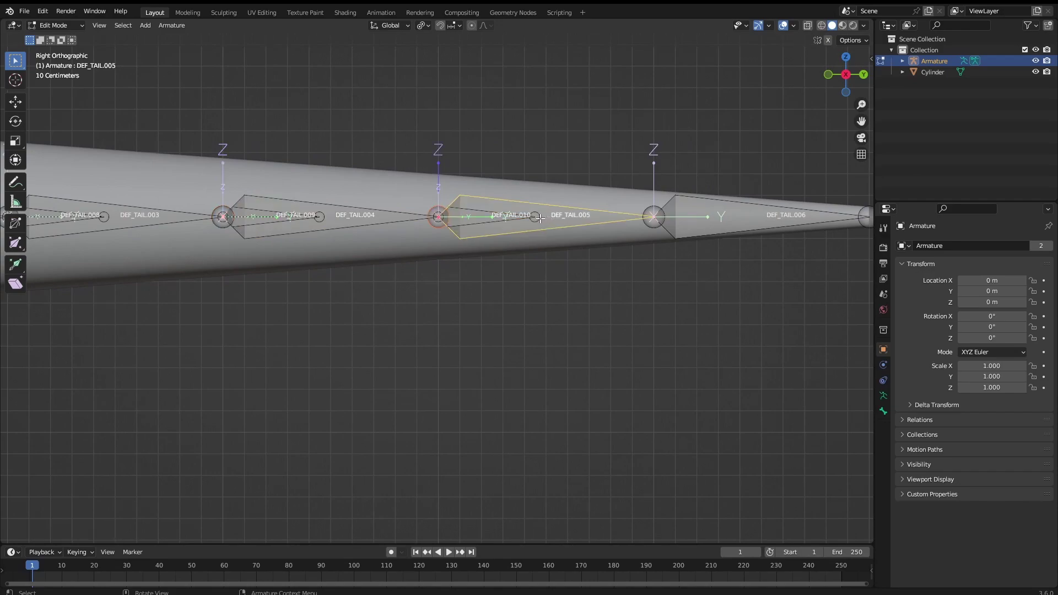
{"action": "left_click", "coordinate": [484, 226], "text": "shift"}
{"action": "left_click", "coordinate": [484, 224], "text": "shift"}
{"action": "left_click", "coordinate": [484, 221], "text": "shift"}
{"action": "left_click", "coordinate": [485, 220], "text": "shift"}
{"action": "left_click", "coordinate": [488, 221], "text": "shift"}
{"action": "key", "text": "ctrl+p"}
{"action": "left_click", "coordinate": [491, 163]}
{"action": "left_click", "coordinate": [491, 163]}
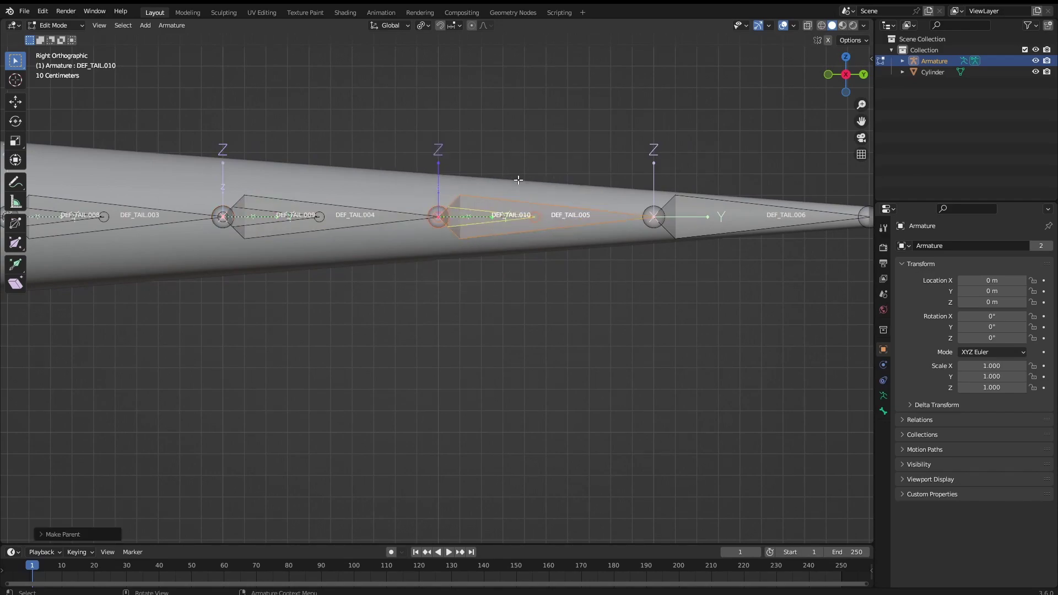
Step: Parent the tip bone DEF_TAIL.006 directly to the preceding large bone, DEF_TAIL.005, using Keep Offset
{"action": "middle_click_drag", "start_coordinate": [622, 212], "coordinate": [482, 223], "text": "shift"}
{"action": "middle_click_drag", "start_coordinate": [553, 242], "coordinate": [585, 252], "text": "shift"}
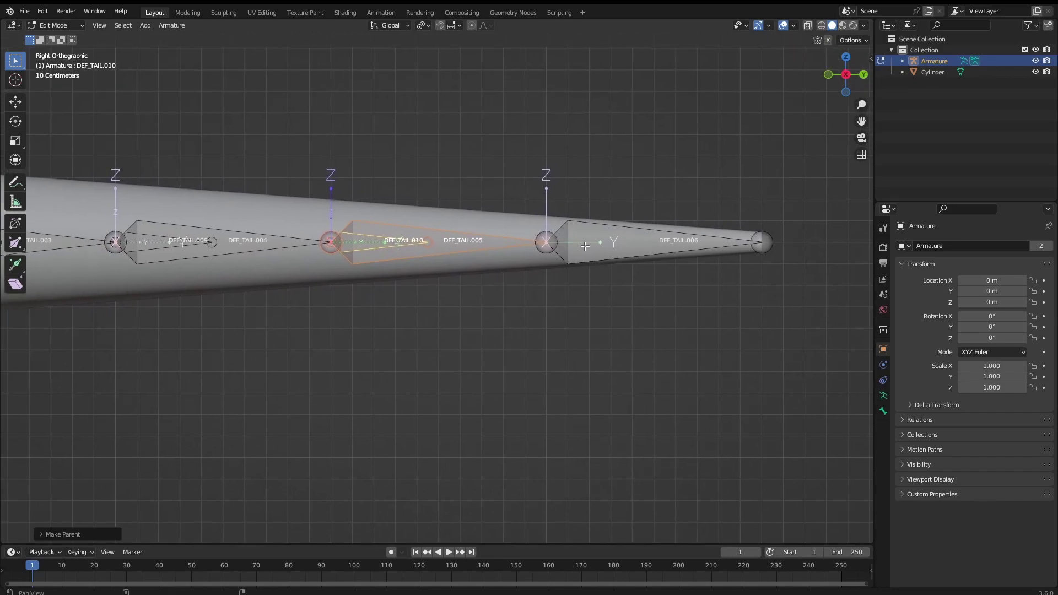
{"action": "left_click", "coordinate": [597, 243]}
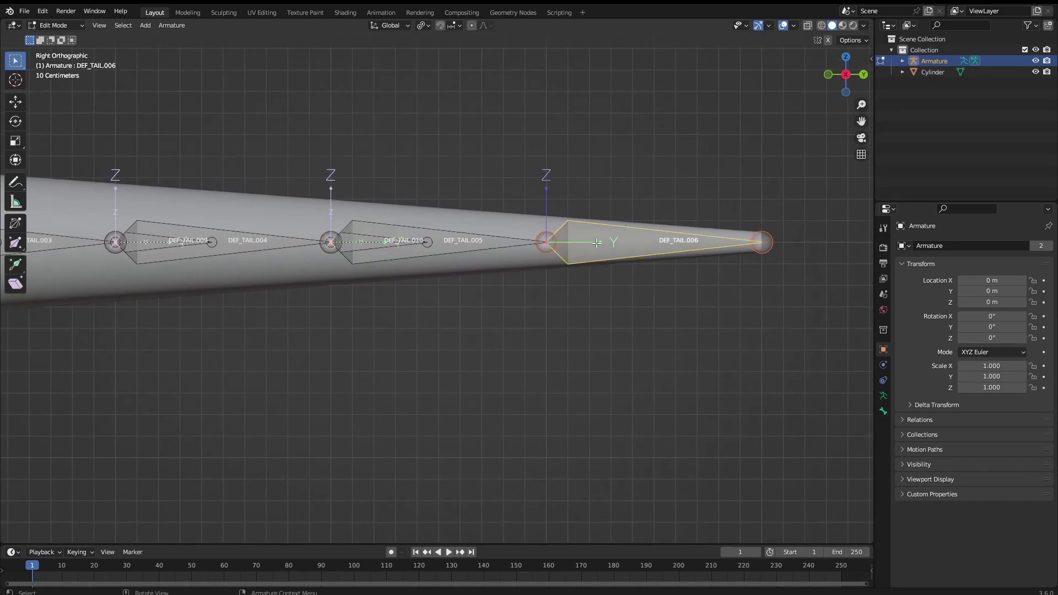
{"action": "left_click", "coordinate": [486, 246], "text": "shift"}
{"action": "key", "text": "ctrl+p"}
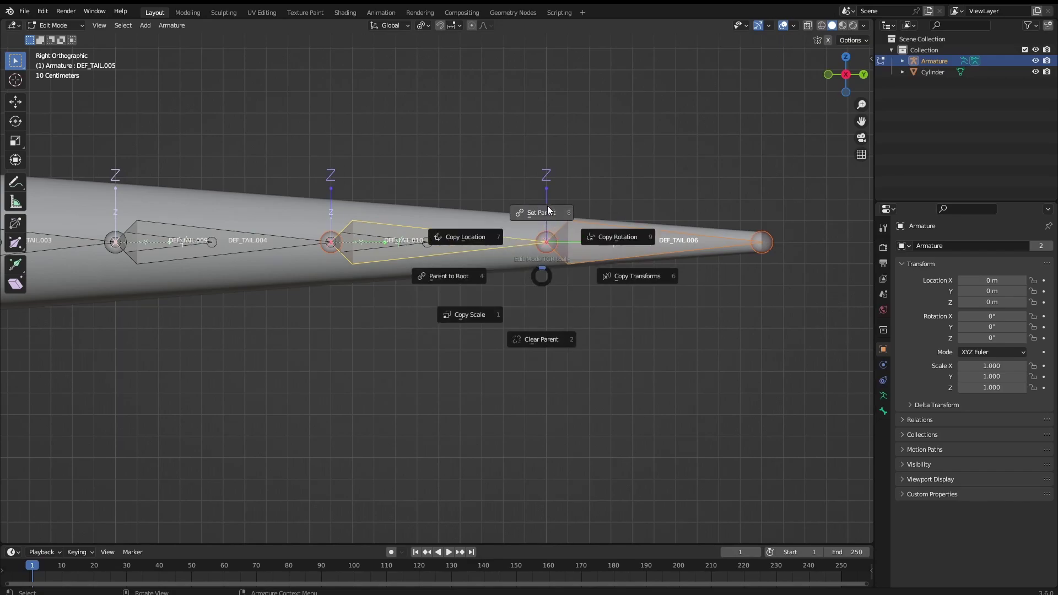
{"action": "left_click", "coordinate": [550, 213]}
{"action": "left_click", "coordinate": [542, 210]}
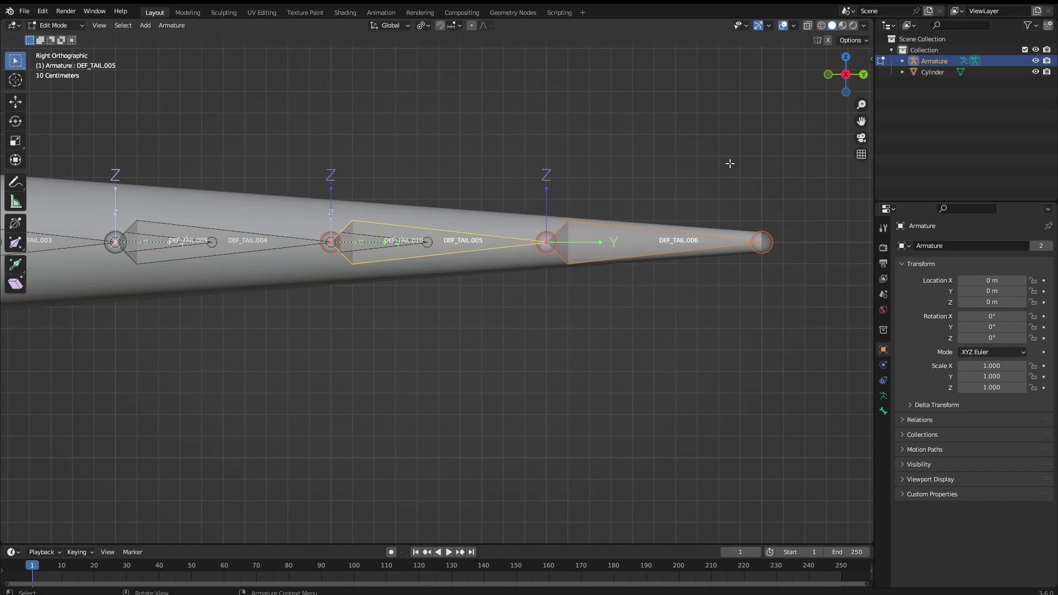
Step: Switch the armature from Edit Mode to Pose Mode
{"action": "scroll", "coordinate": [613, 248], "scroll_direction": "down", "scroll_amount": 3}
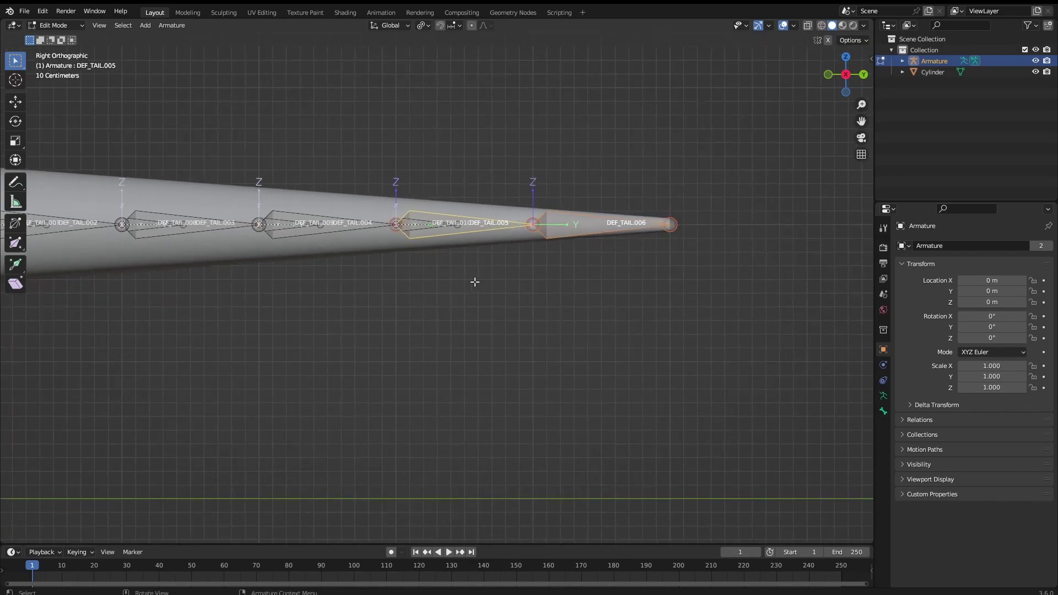
{"action": "middle_click_drag", "start_coordinate": [475, 281], "coordinate": [754, 263], "text": "shift"}
{"action": "middle_click_drag", "start_coordinate": [628, 234], "coordinate": [521, 256], "text": "ctrl"}
{"action": "key", "text": "ctrl+Tab"}
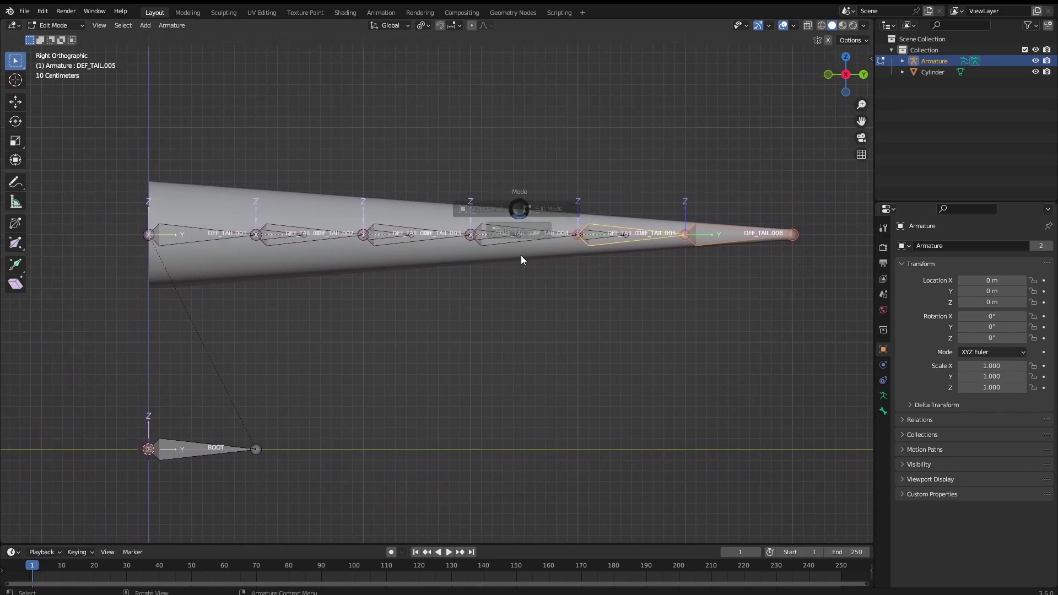
{"action": "scroll", "coordinate": [331, 232], "scroll_direction": "up", "scroll_amount": 2}
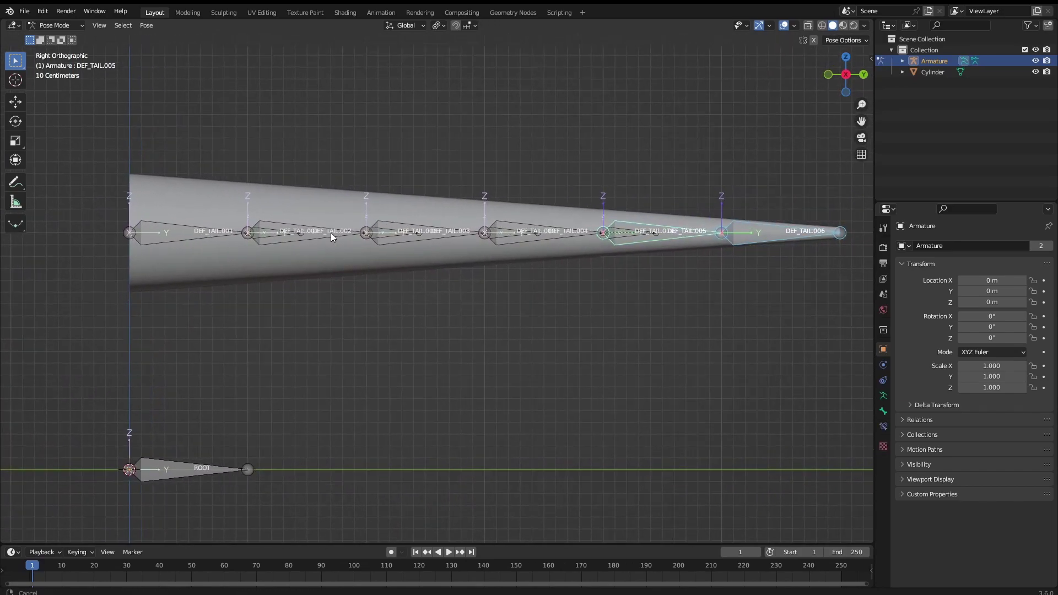
Step: Disable Deform on each of the small bones DEF_TAIL.007, DEF_TAIL.008, DEF_TAIL.009 and DEF_TAIL.010
{"action": "left_click", "coordinate": [264, 231]}
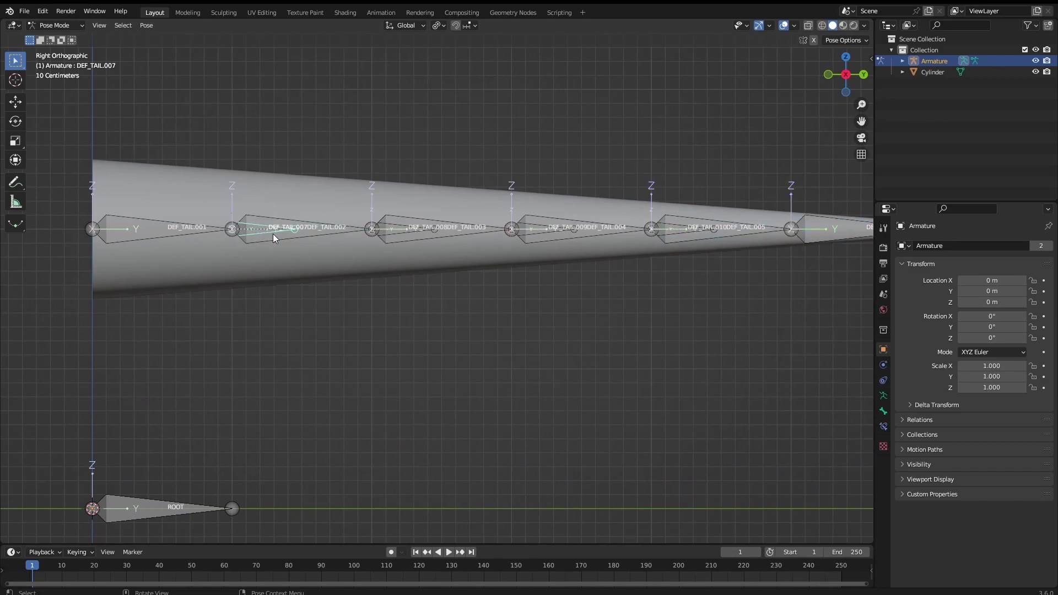
{"action": "left_click", "coordinate": [883, 411]}
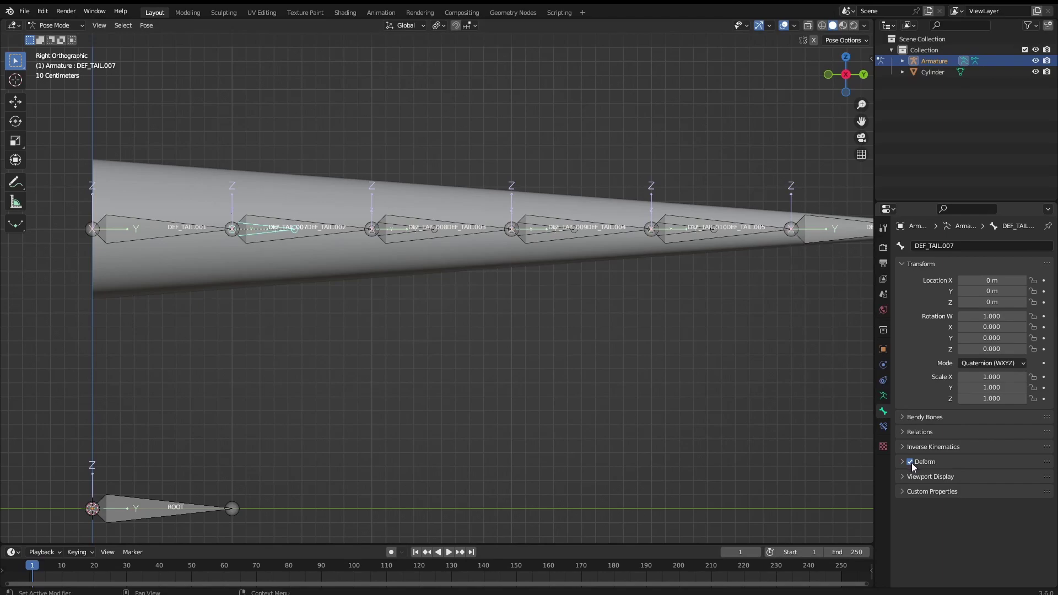
{"action": "left_click", "coordinate": [910, 461]}
{"action": "left_click", "coordinate": [405, 228]}
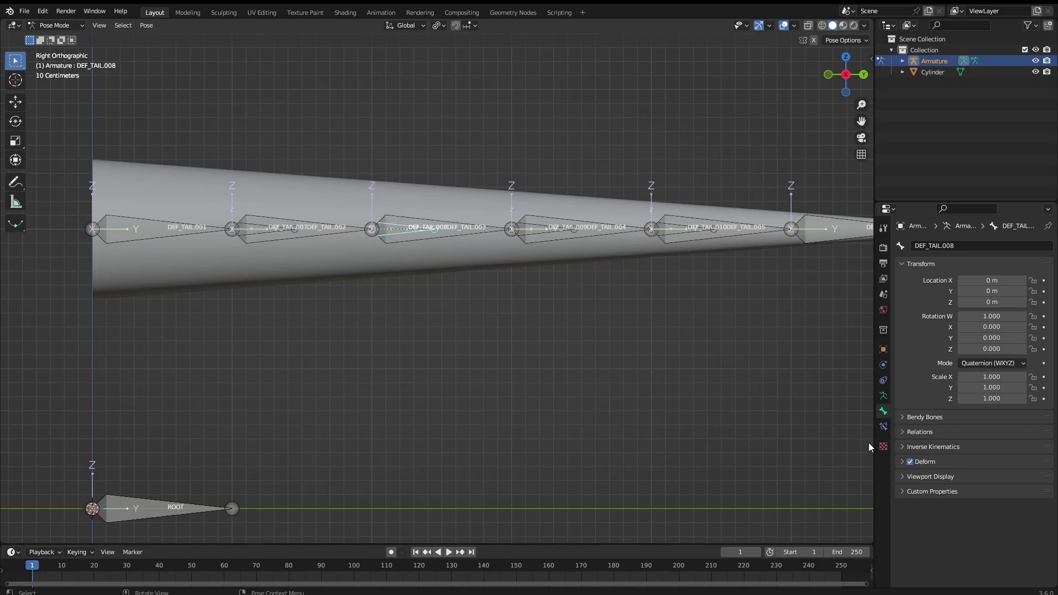
{"action": "left_click", "coordinate": [554, 228]}
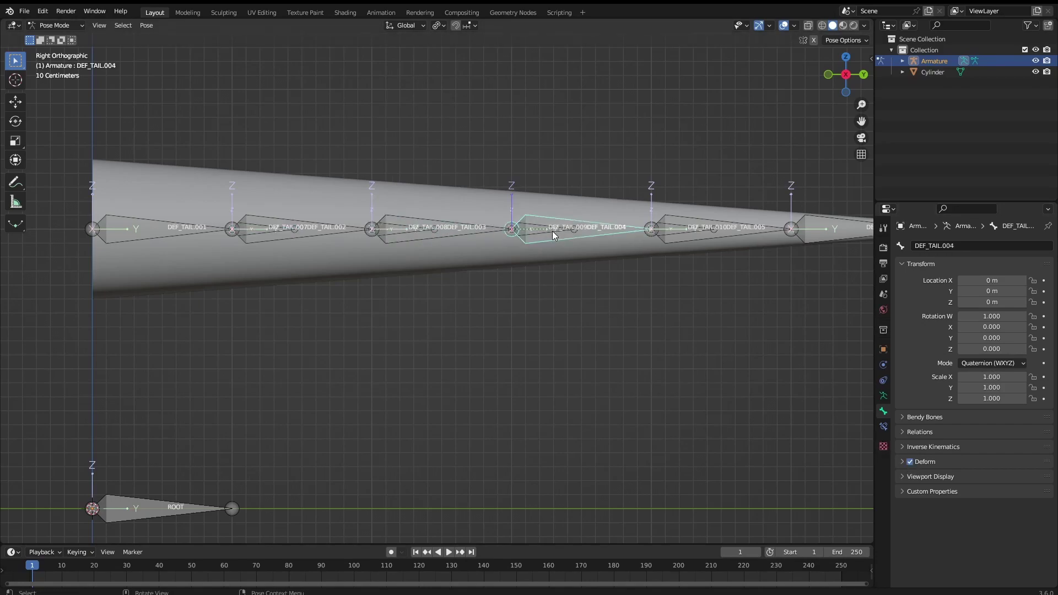
{"action": "left_click", "coordinate": [916, 466]}
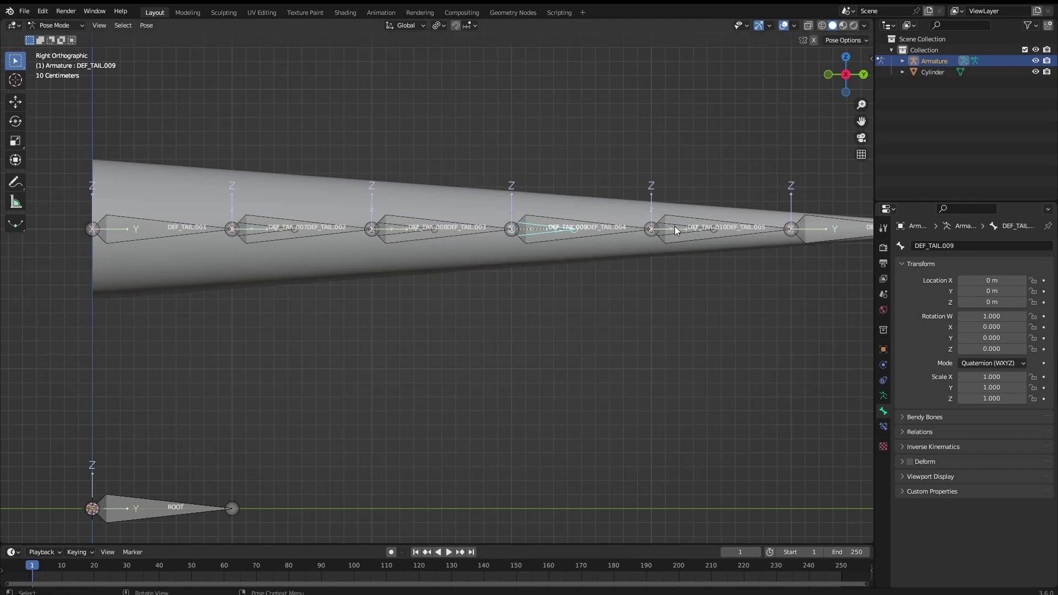
{"action": "left_click", "coordinate": [676, 228]}
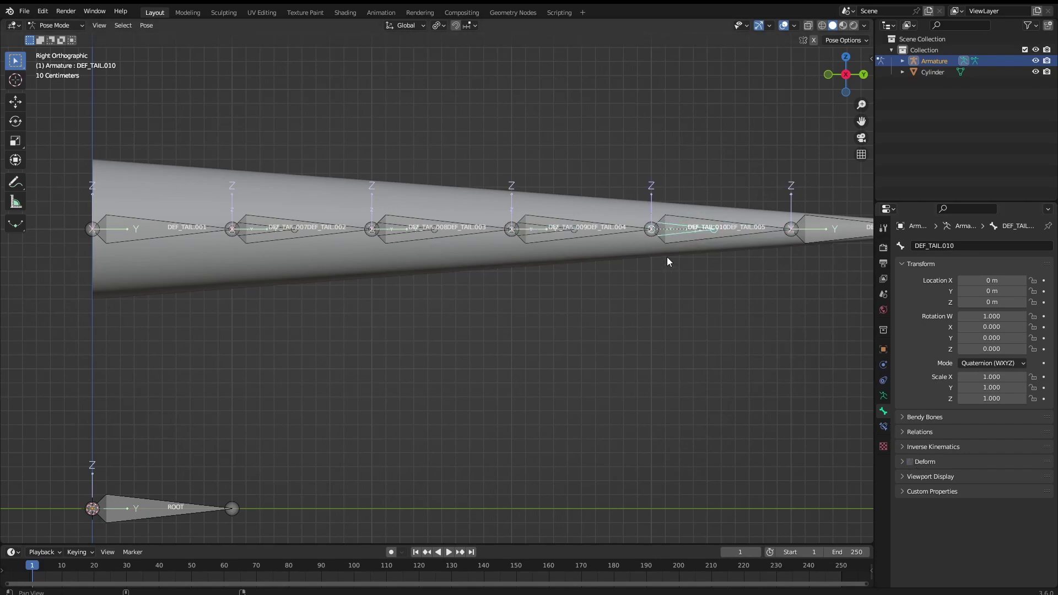
{"action": "scroll", "coordinate": [667, 257], "scroll_direction": "down", "scroll_amount": 5, "text": "ctrl"}
{"action": "left_click", "coordinate": [692, 231]}
Step: Add a Copy Rotation constraint to DEF_TAIL.002 with DEF_TAIL.001 as its target bone
{"action": "scroll", "coordinate": [487, 282], "scroll_direction": "down", "scroll_amount": 1}
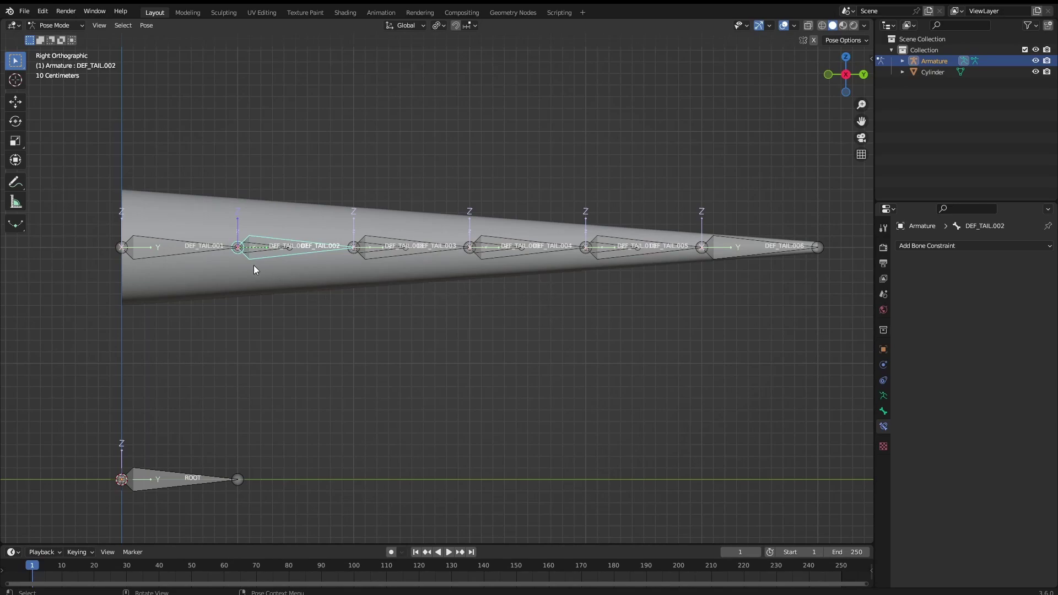
{"action": "middle_click_drag", "start_coordinate": [287, 267], "coordinate": [270, 264], "text": "shift"}
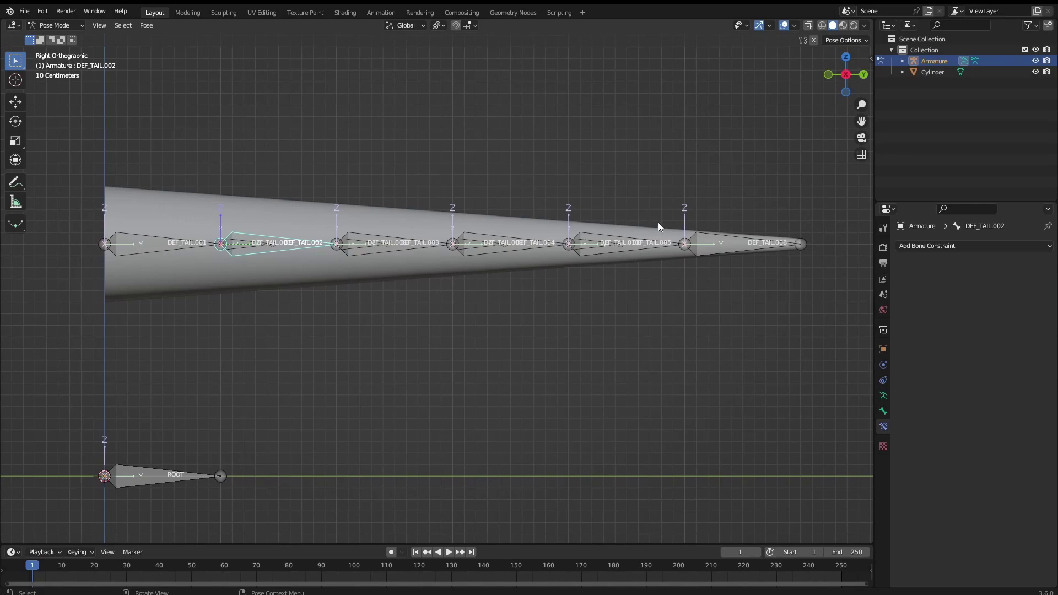
{"action": "left_click", "coordinate": [151, 246]}
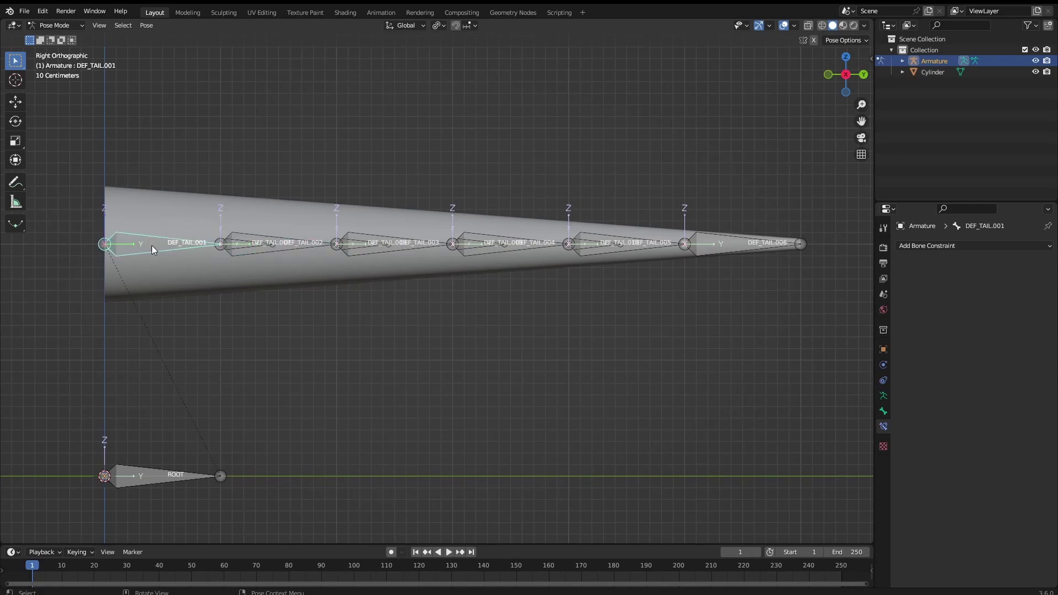
{"action": "left_click", "coordinate": [301, 248], "text": "shift"}
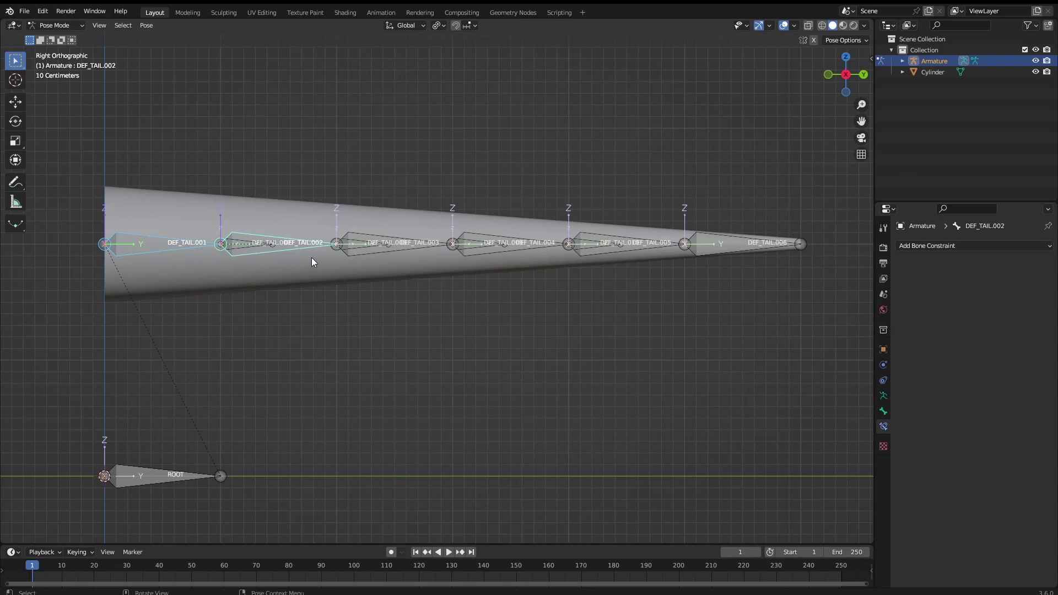
{"action": "key", "text": "shift+ctrl+c"}
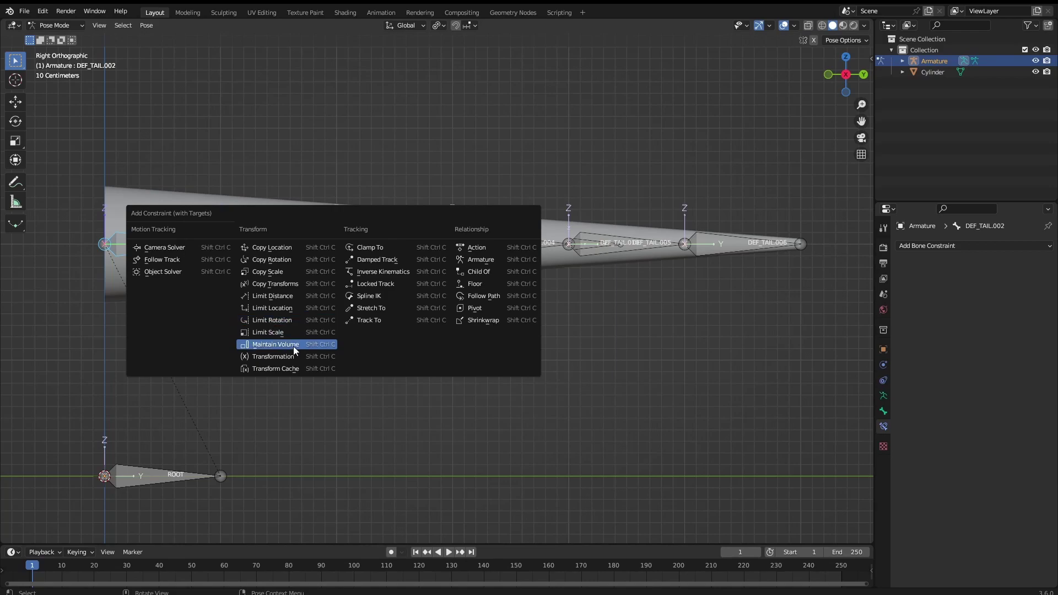
{"action": "left_click", "coordinate": [288, 259]}
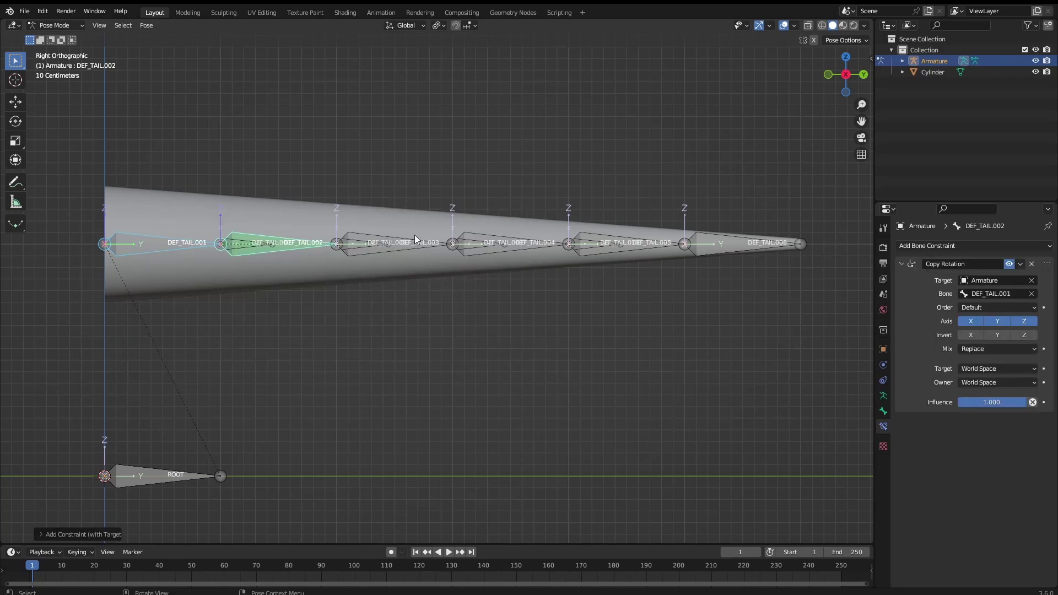
Step: Add a Copy Rotation constraint to DEF_TAIL.003 with DEF_TAIL.002 as its target bone
{"action": "left_click", "coordinate": [296, 246]}
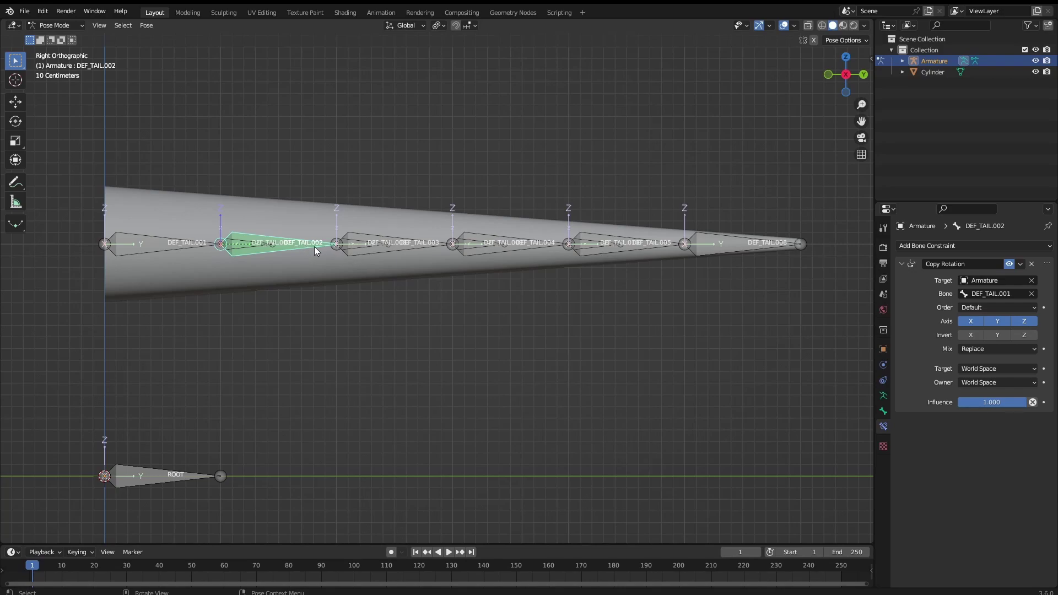
{"action": "left_click", "coordinate": [373, 252], "text": "shift"}
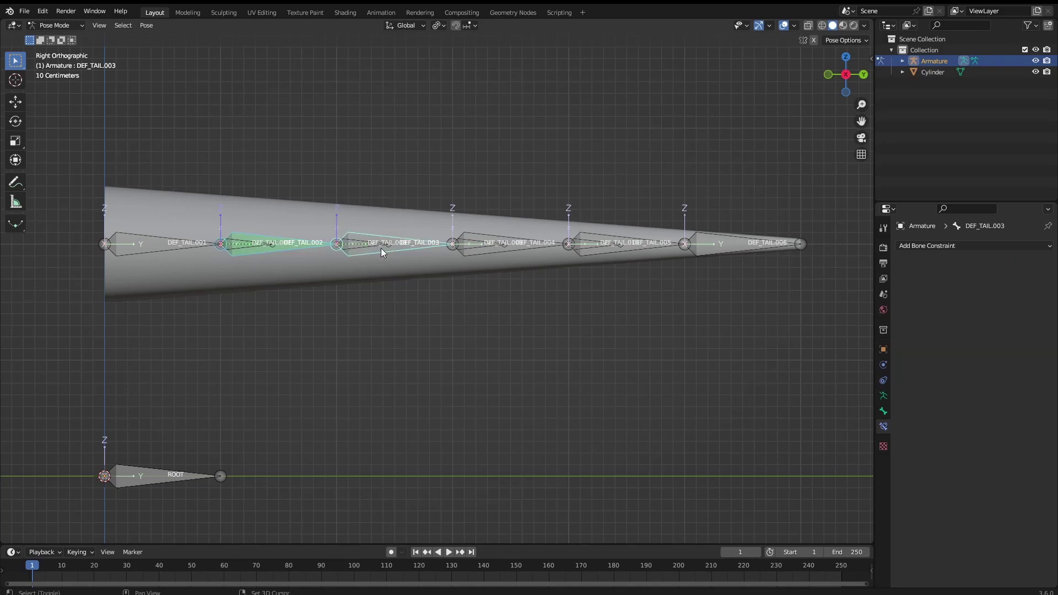
{"action": "key", "text": "ctrl+shift+c"}
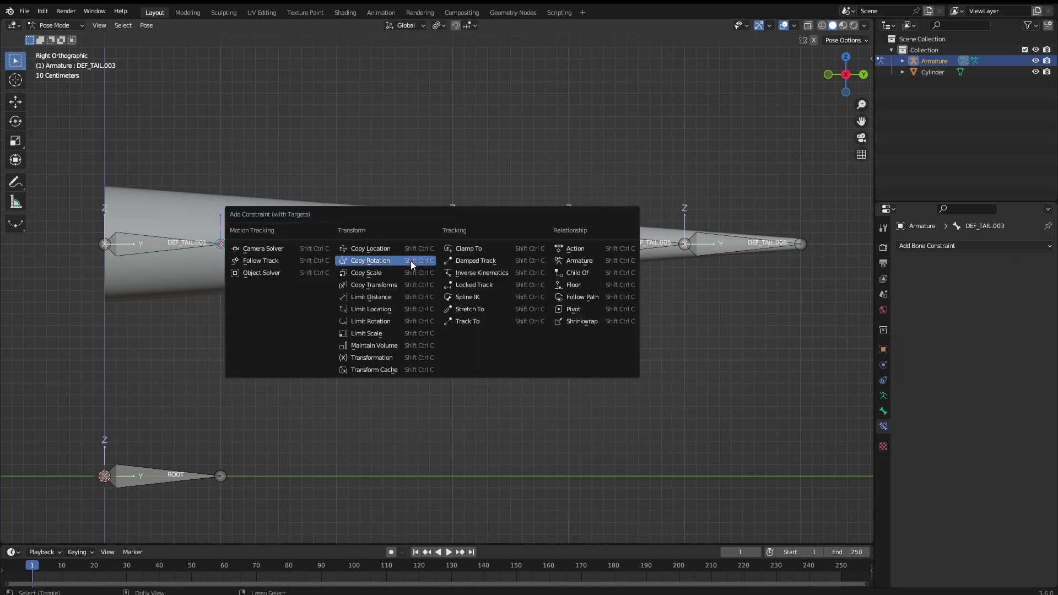
{"action": "left_click", "coordinate": [403, 261]}
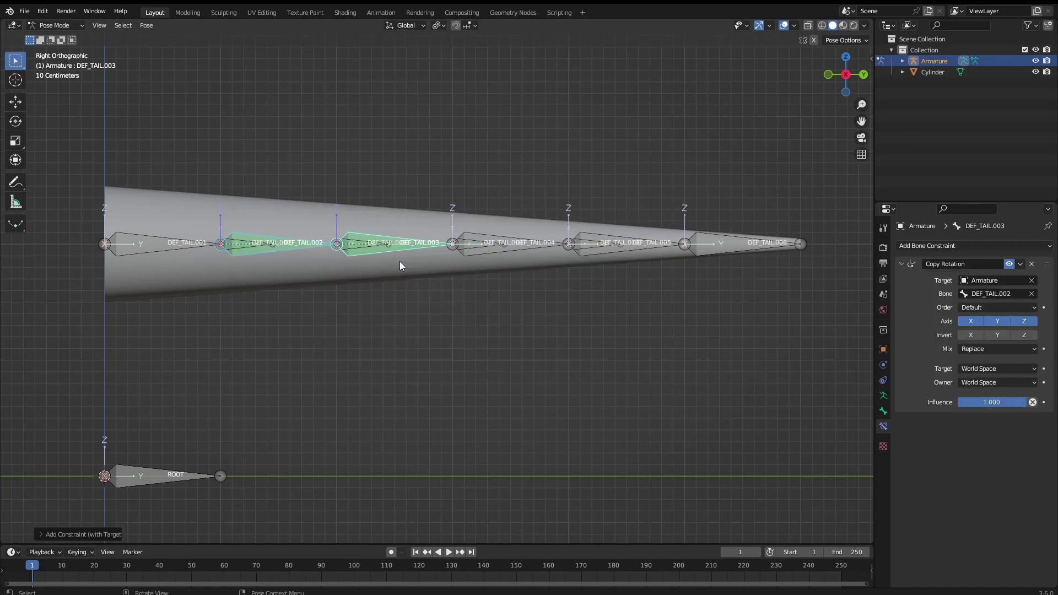
Step: Add a Copy Rotation constraint to DEF_TAIL.004 with DEF_TAIL.003 as its target bone
{"action": "left_click", "coordinate": [423, 245]}
{"action": "middle_click_drag", "start_coordinate": [443, 221], "coordinate": [439, 226], "text": "shift"}
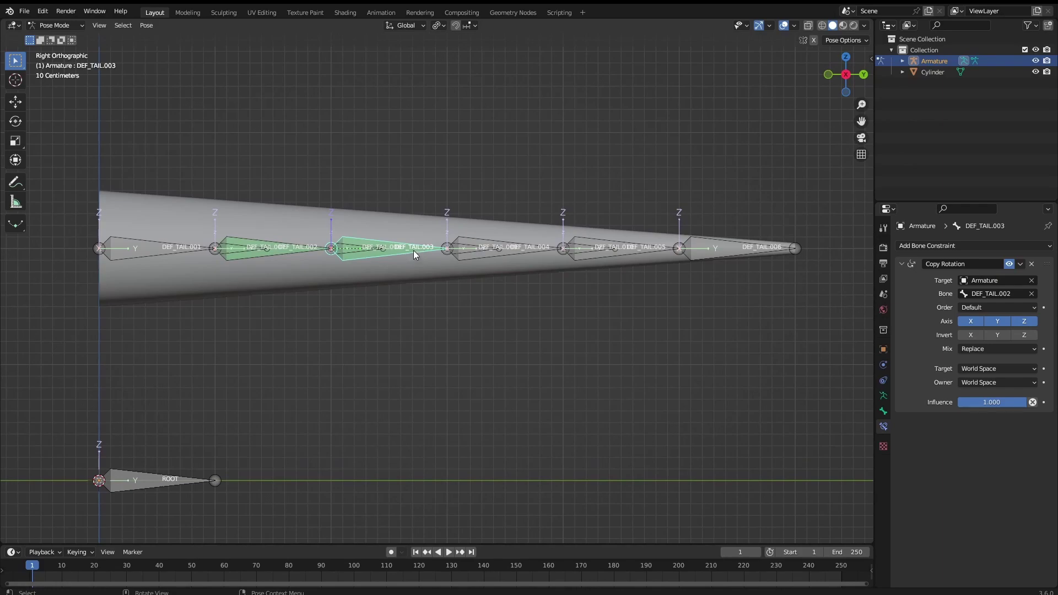
{"action": "left_click", "coordinate": [493, 256], "text": "shift"}
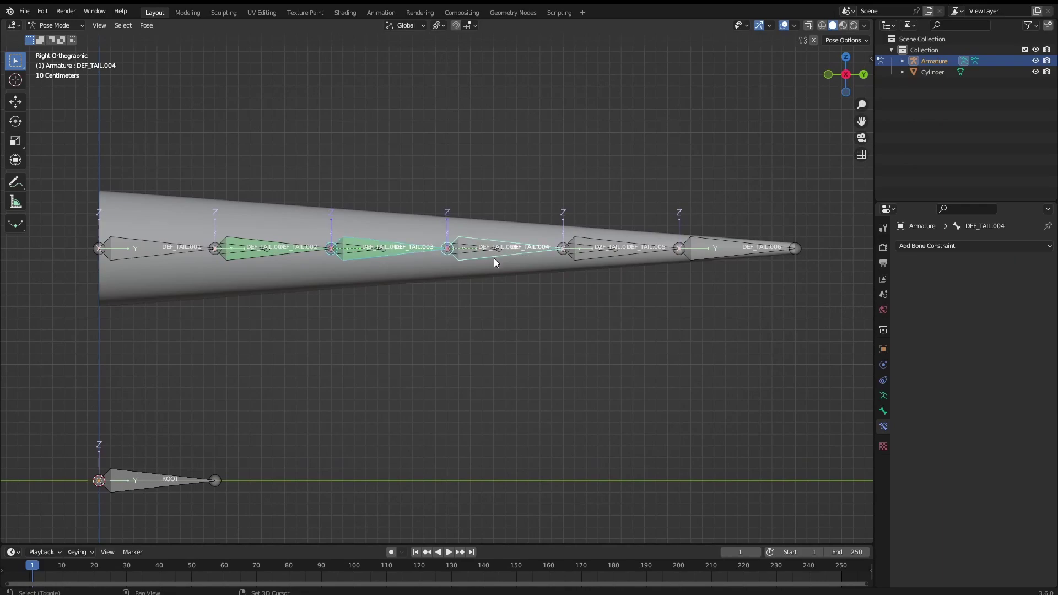
{"action": "key", "text": "ctrl+shift+c"}
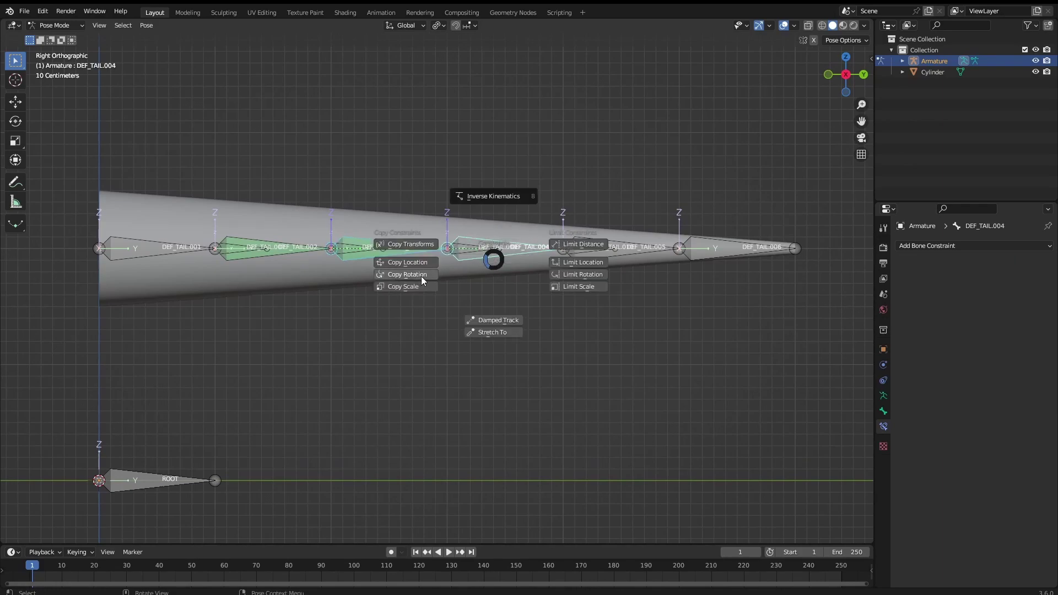
{"action": "left_click", "coordinate": [421, 276]}
Step: Add a Copy Rotation constraint to DEF_TAIL.005 with DEF_TAIL.004 as its target bone
{"action": "middle_click_drag", "start_coordinate": [512, 252], "coordinate": [473, 246], "text": "shift"}
{"action": "left_click", "coordinate": [498, 246]}
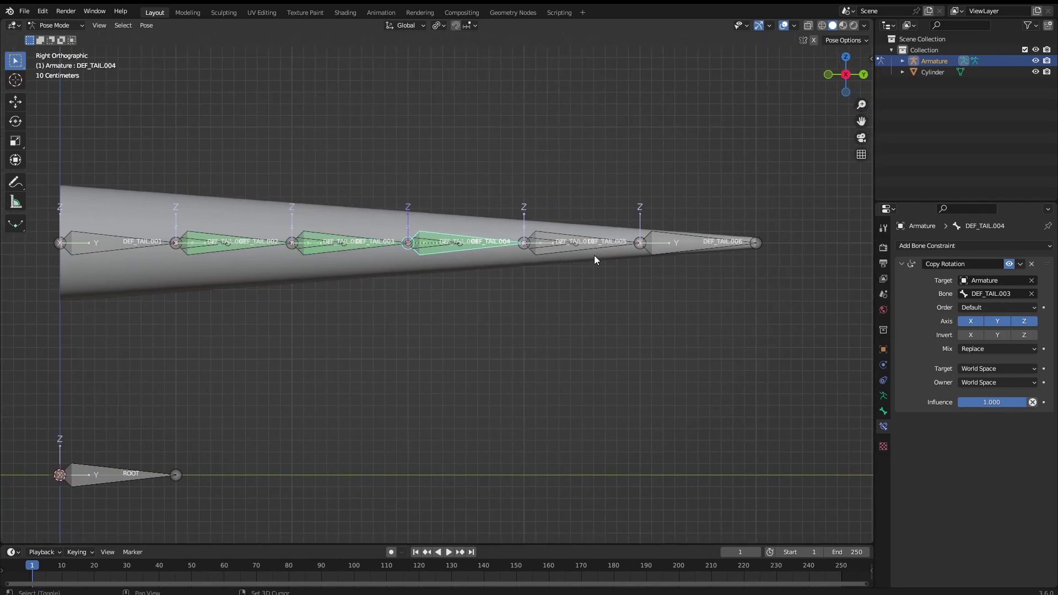
{"action": "left_click", "coordinate": [598, 248], "text": "shift"}
{"action": "key", "text": "ctrl+shift+c"}
{"action": "left_click", "coordinate": [530, 266]}
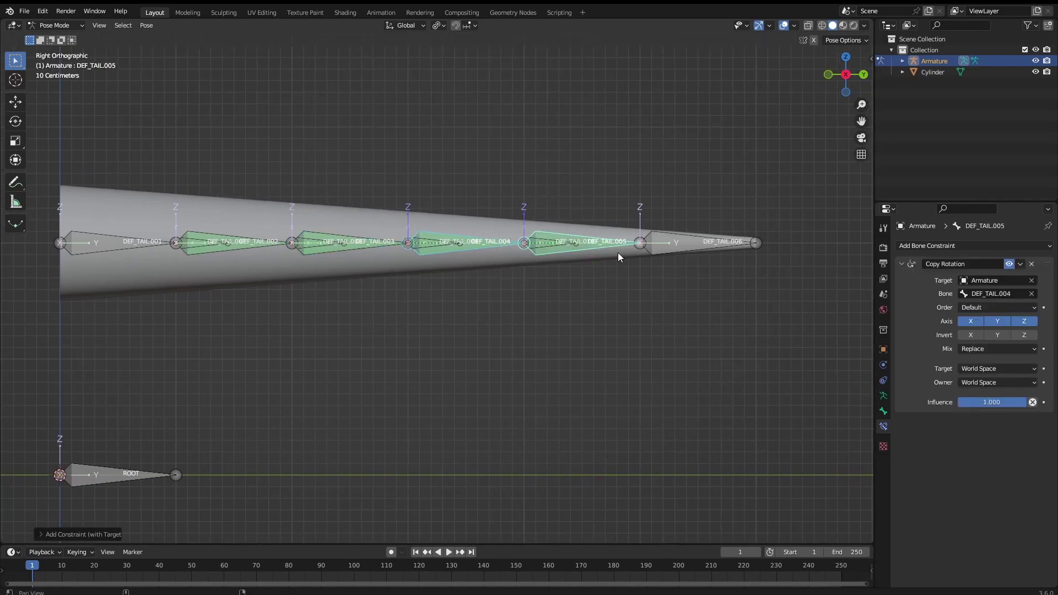
Step: Add a Copy Rotation constraint to DEF_TAIL.006 with DEF_TAIL.005 as its target bone
{"action": "middle_click_drag", "start_coordinate": [618, 256], "coordinate": [587, 252], "text": "shift"}
{"action": "left_click", "coordinate": [657, 240], "text": "shift"}
{"action": "key", "text": "ctrl+shift+c"}
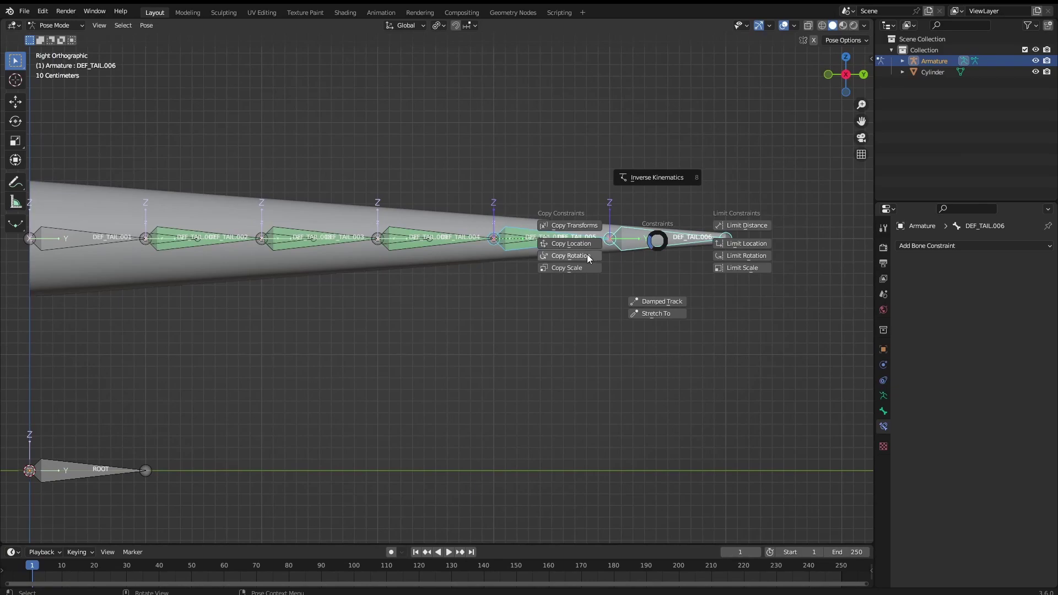
{"action": "left_click", "coordinate": [587, 254]}
{"action": "middle_click_drag", "start_coordinate": [594, 246], "coordinate": [570, 231], "text": "shift"}
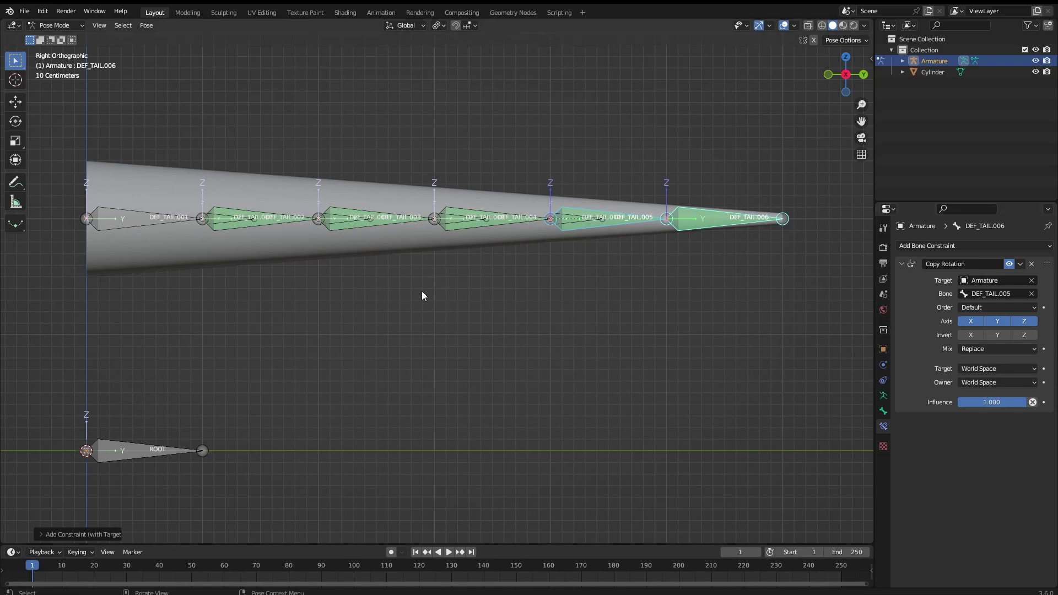
Step: Set the Copy Rotation mix to After Original on DEF_TAIL.006 and copy it to the selected bones DEF_TAIL.002 through DEF_TAIL.005
{"action": "left_click", "coordinate": [276, 217], "text": "shift"}
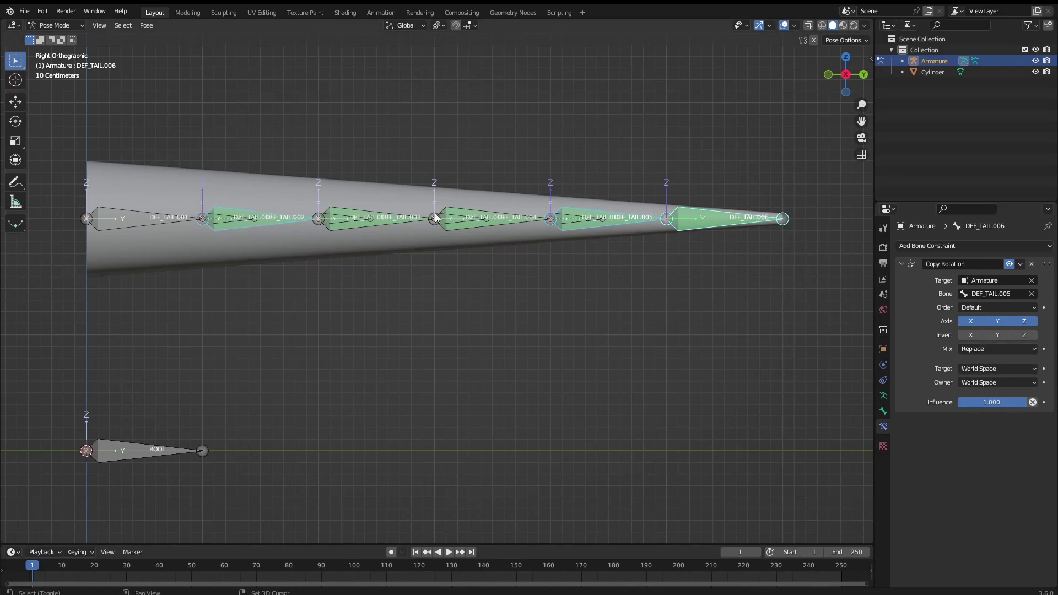
{"action": "left_click", "coordinate": [406, 220], "text": "shift"}
{"action": "left_click", "coordinate": [525, 235], "text": "shift"}
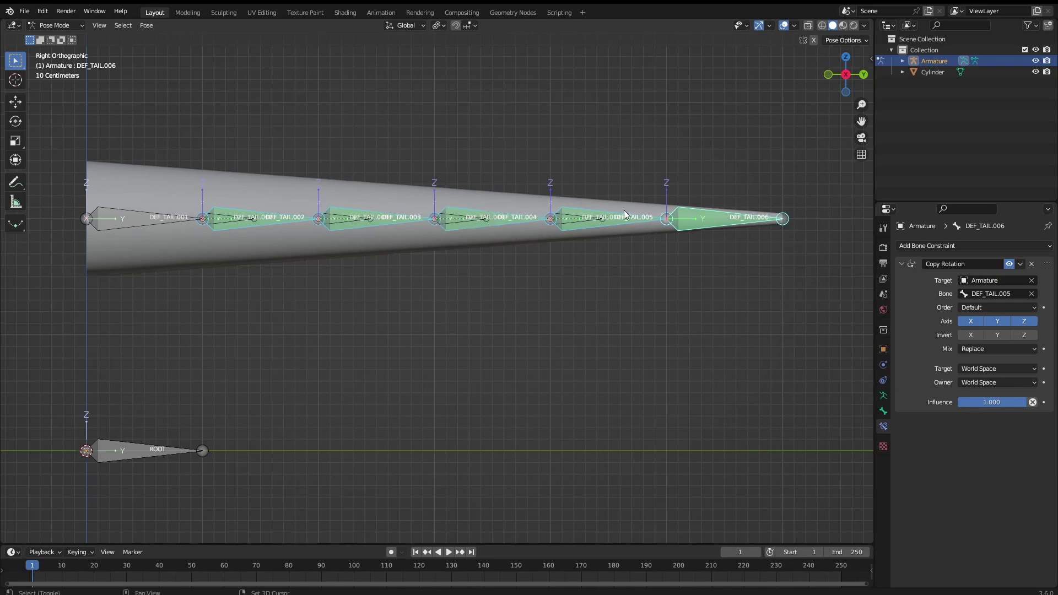
{"action": "mouse_move", "coordinate": [678, 235]}
{"action": "middle_mouse_down", "text": "shift"}
{"action": "mouse_move", "coordinate": [639, 227]}
{"action": "mouse_move", "coordinate": [689, 235]}
{"action": "middle_mouse_up", "text": "shift"}
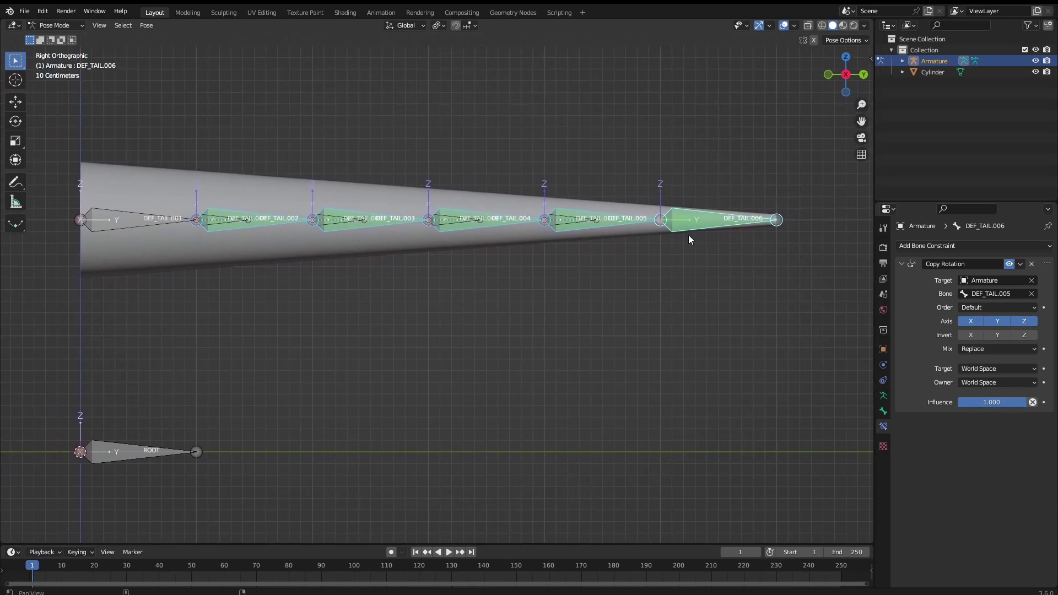
{"action": "left_click", "coordinate": [987, 349]}
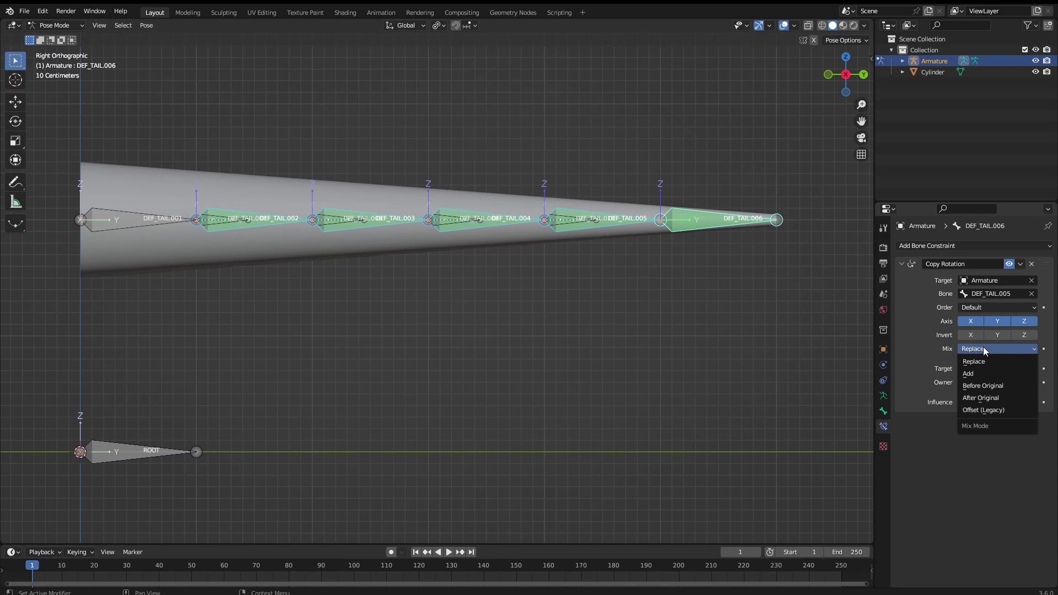
{"action": "left_click", "coordinate": [987, 396]}
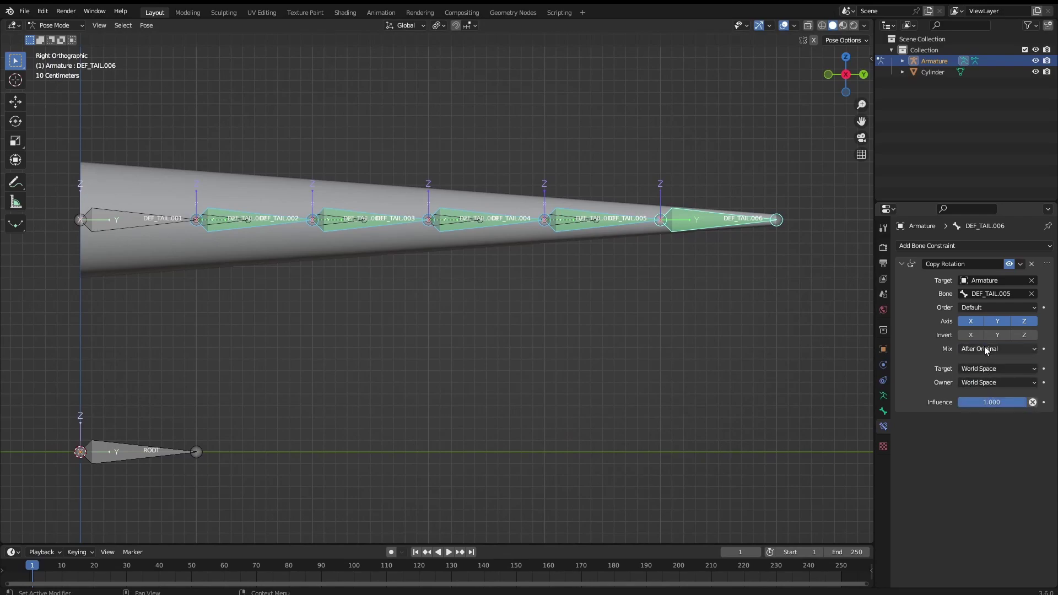
{"action": "right_click", "coordinate": [988, 349]}
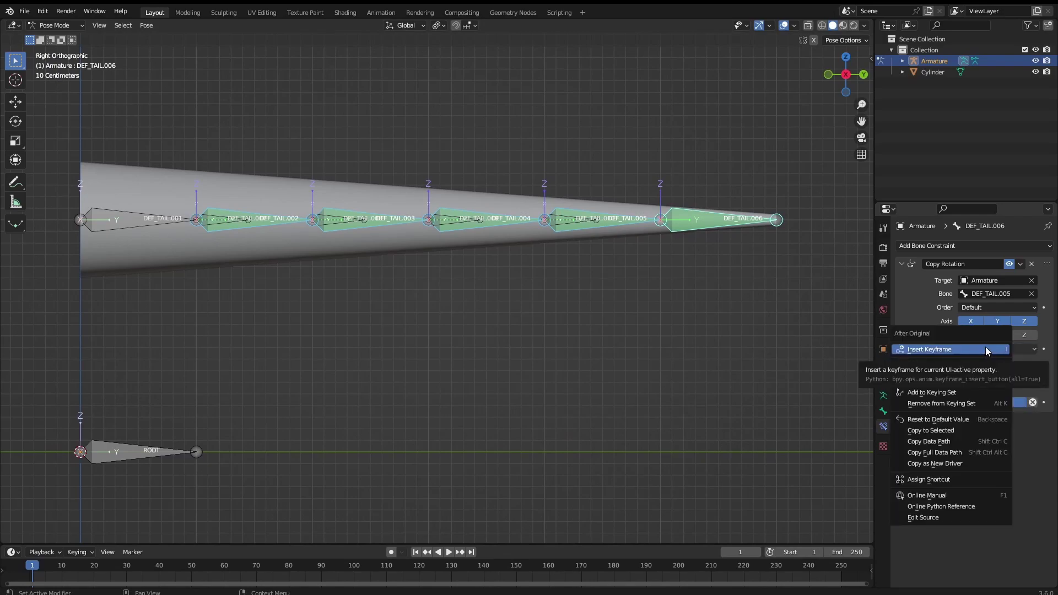
{"action": "left_click", "coordinate": [952, 430]}
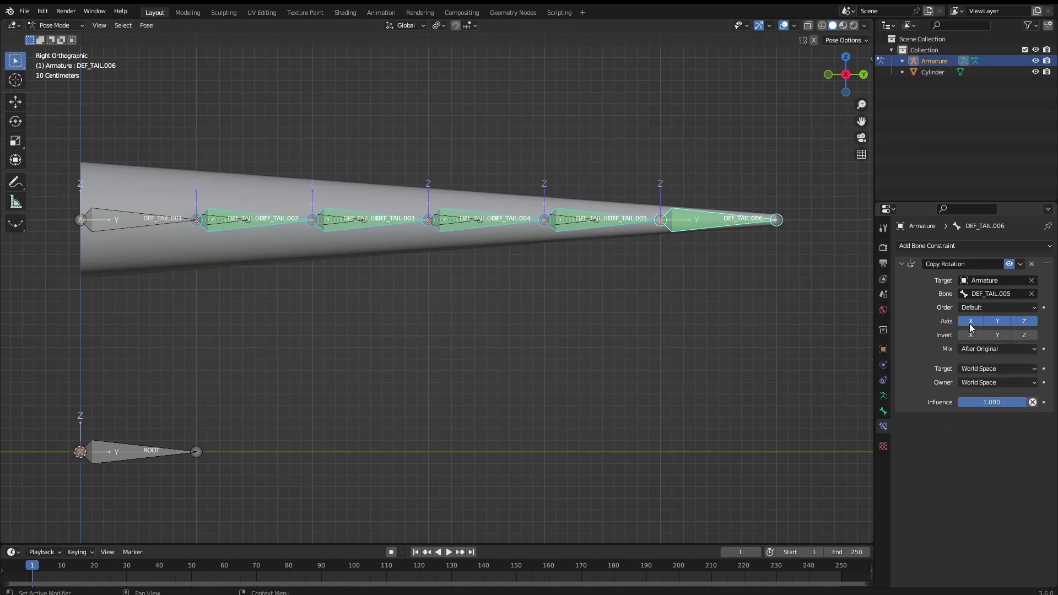
Step: Set the constraint's target and owner spaces to Local Space, copy both to the selected bones, and check the settings on individual bones
{"action": "left_click", "coordinate": [986, 369]}
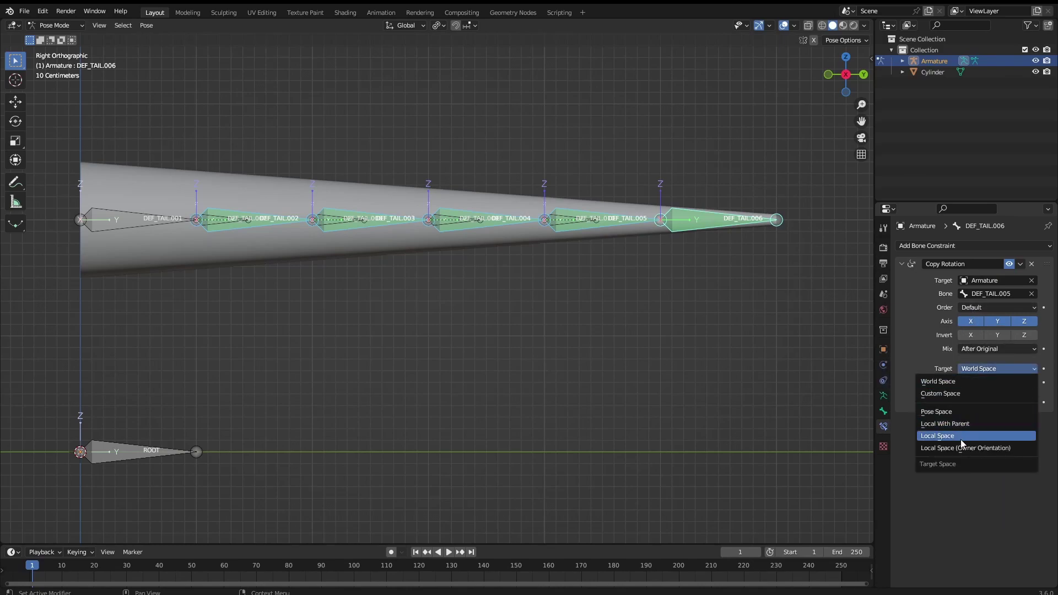
{"action": "left_click", "coordinate": [961, 439]}
{"action": "right_click", "coordinate": [981, 369]}
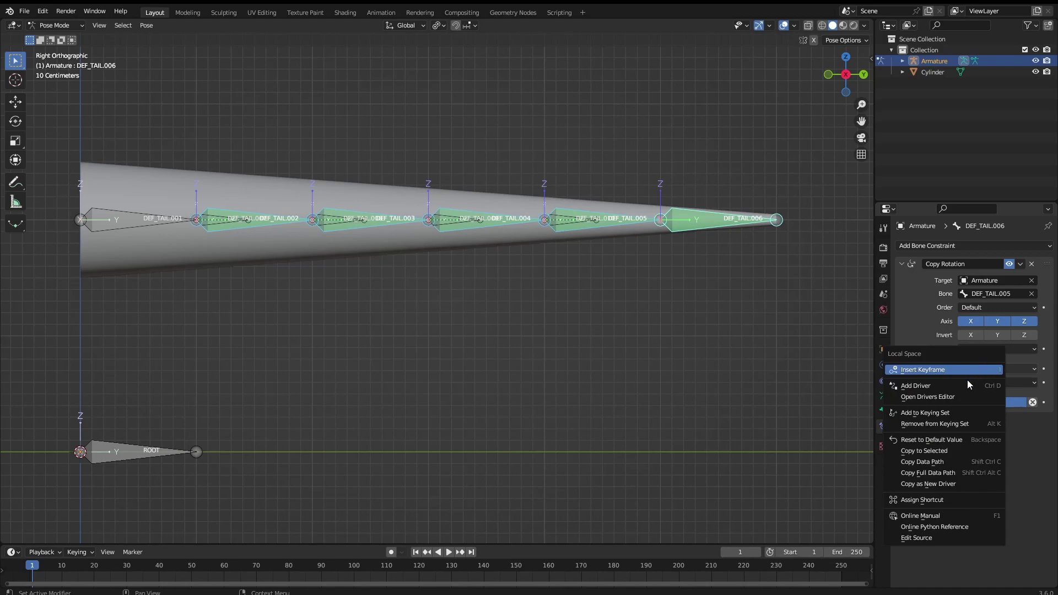
{"action": "left_click", "coordinate": [947, 451]}
{"action": "left_click", "coordinate": [984, 382]}
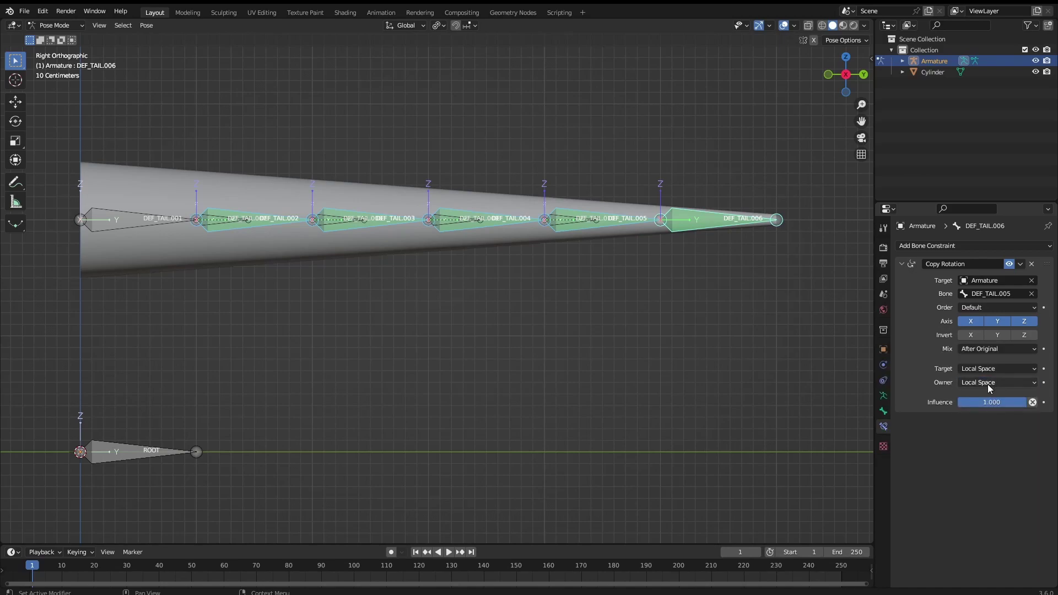
{"action": "right_click", "coordinate": [988, 382]}
{"action": "left_click", "coordinate": [981, 383]}
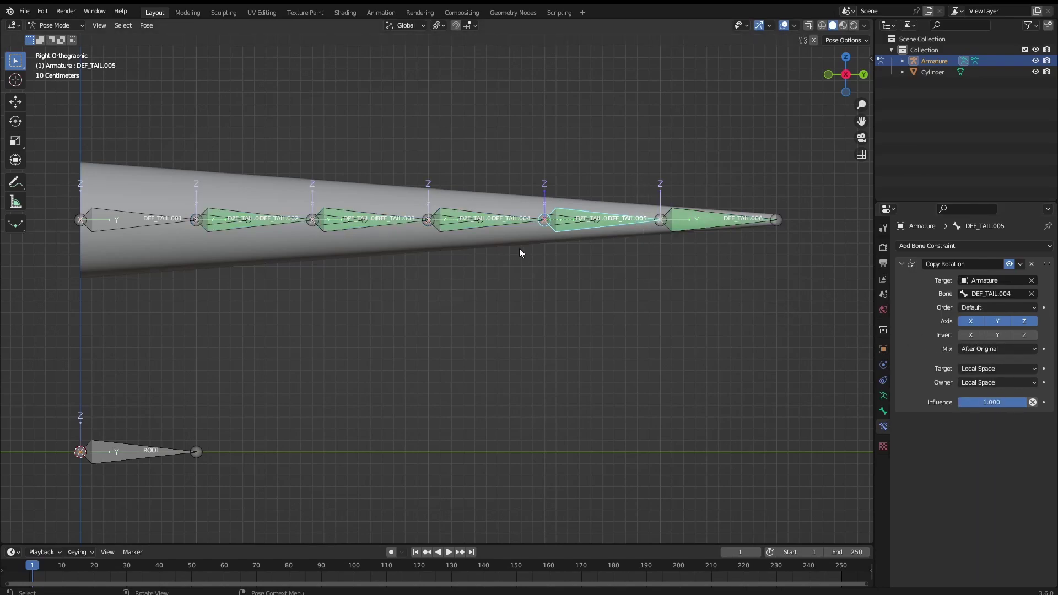
{"action": "left_click", "coordinate": [371, 230]}
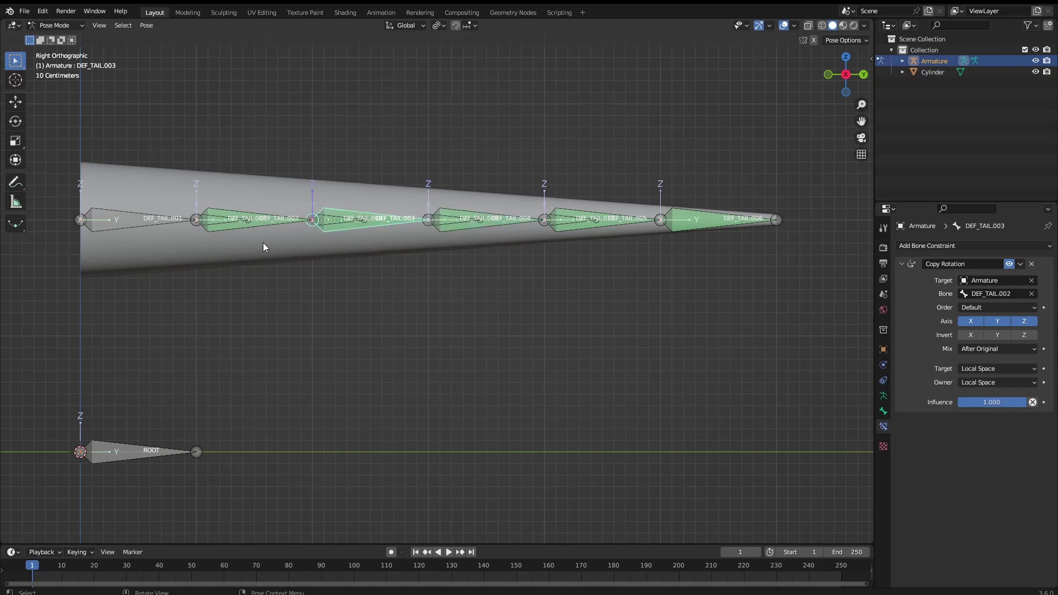
{"action": "left_click", "coordinate": [251, 228]}
Step: Test the constraint chain by trial-rotating the base bone DEF_TAIL.001, cancelling each rotation
{"action": "middle_click_drag", "start_coordinate": [252, 228], "coordinate": [292, 273], "text": "shift"}
{"action": "left_click", "coordinate": [292, 272]}
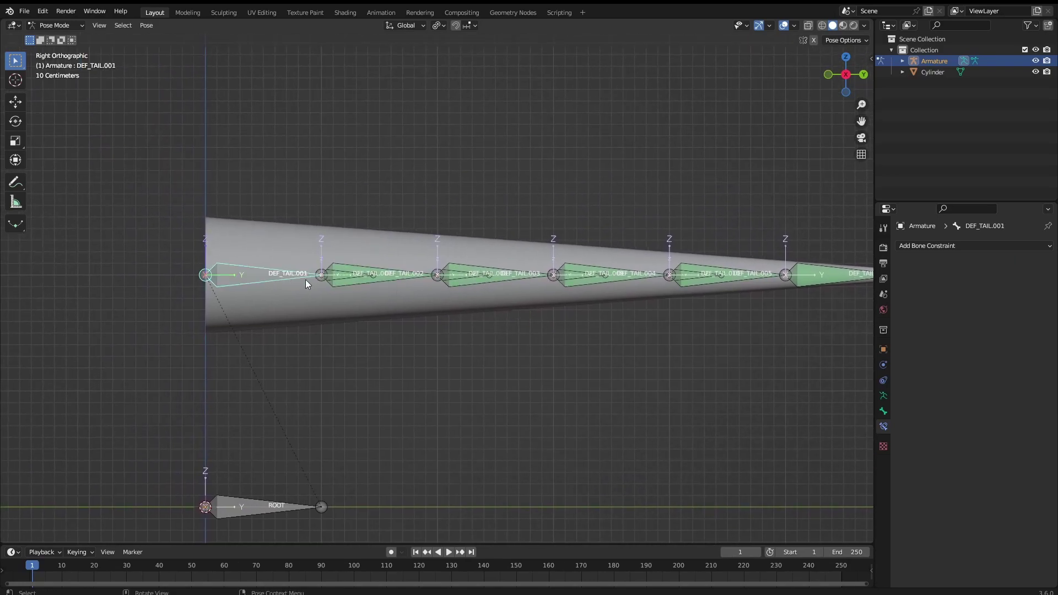
{"action": "scroll", "coordinate": [492, 289], "scroll_direction": "down", "scroll_amount": 2}
{"action": "middle_click_drag", "start_coordinate": [492, 289], "coordinate": [445, 282], "text": "shift"}
{"action": "key", "text": "r"}
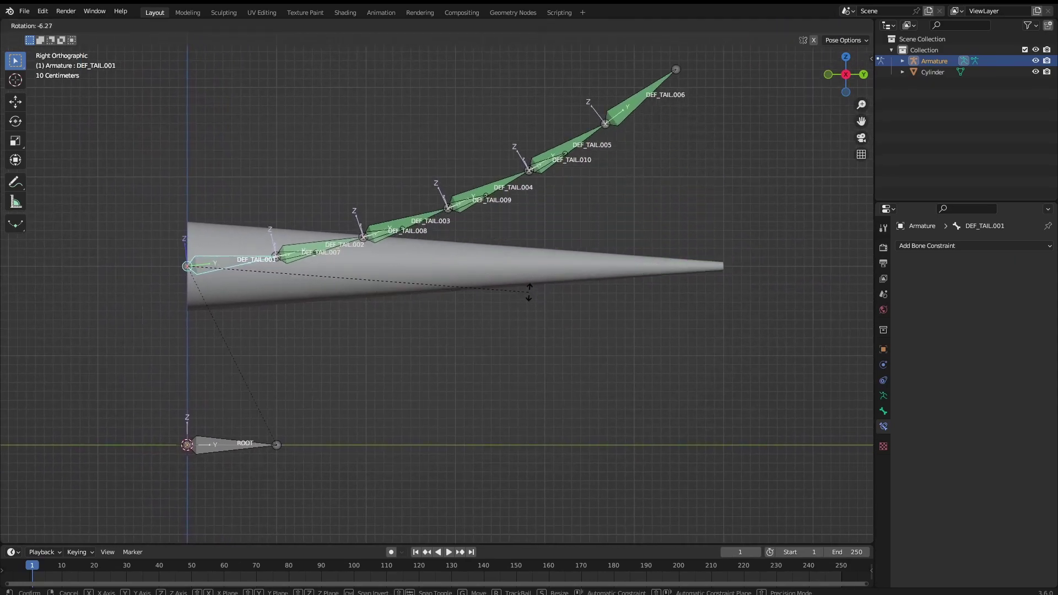
{"action": "key", "text": "Escape"}
{"action": "scroll", "coordinate": [485, 243], "scroll_direction": "down", "scroll_amount": 3}
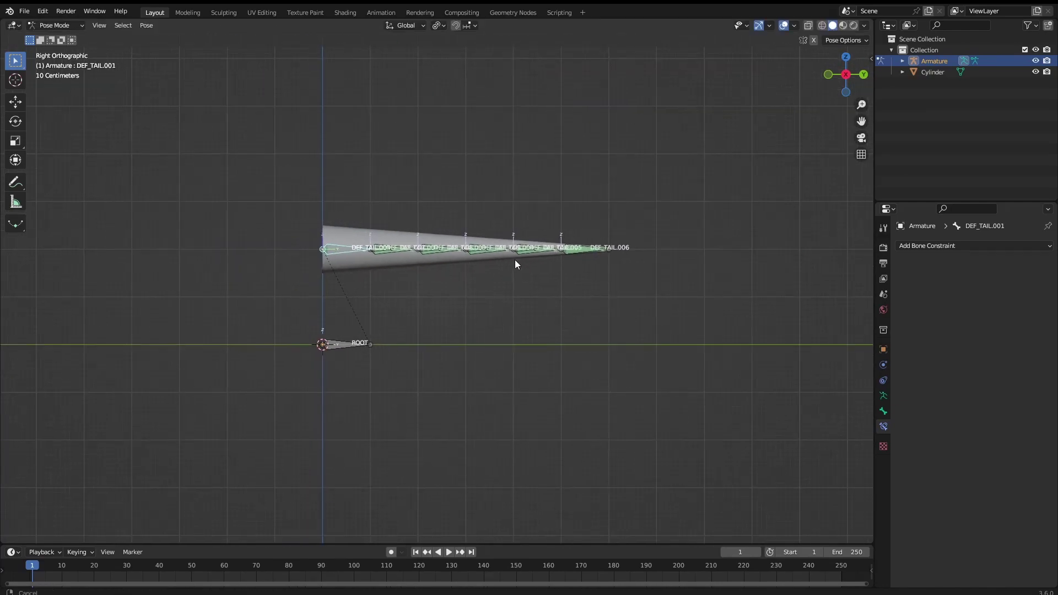
{"action": "middle_click_drag", "start_coordinate": [515, 260], "coordinate": [573, 332], "text": "shift"}
{"action": "key", "text": "r"}
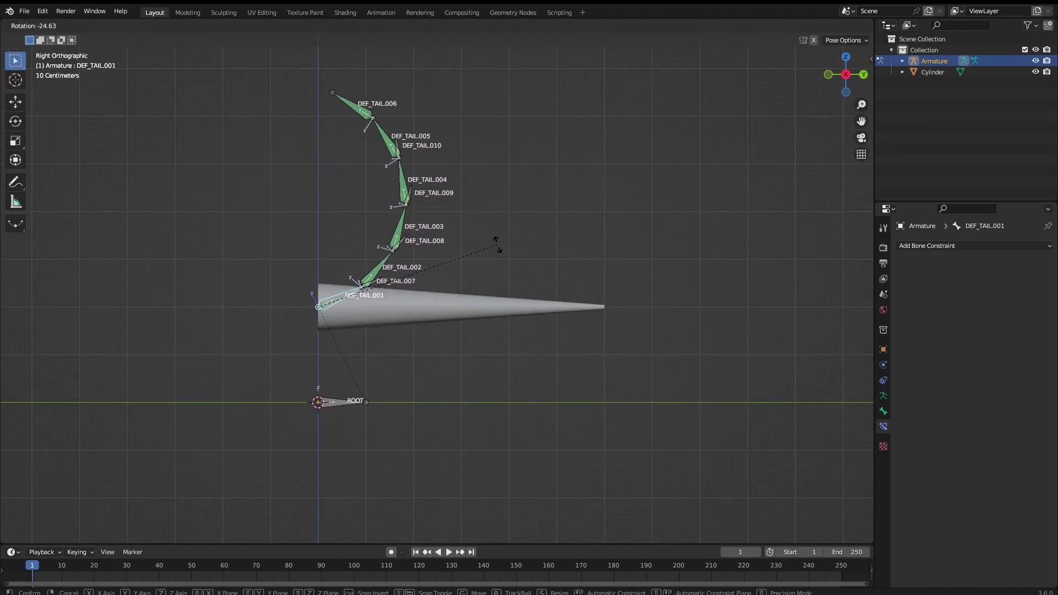
{"action": "key", "text": "Escape"}
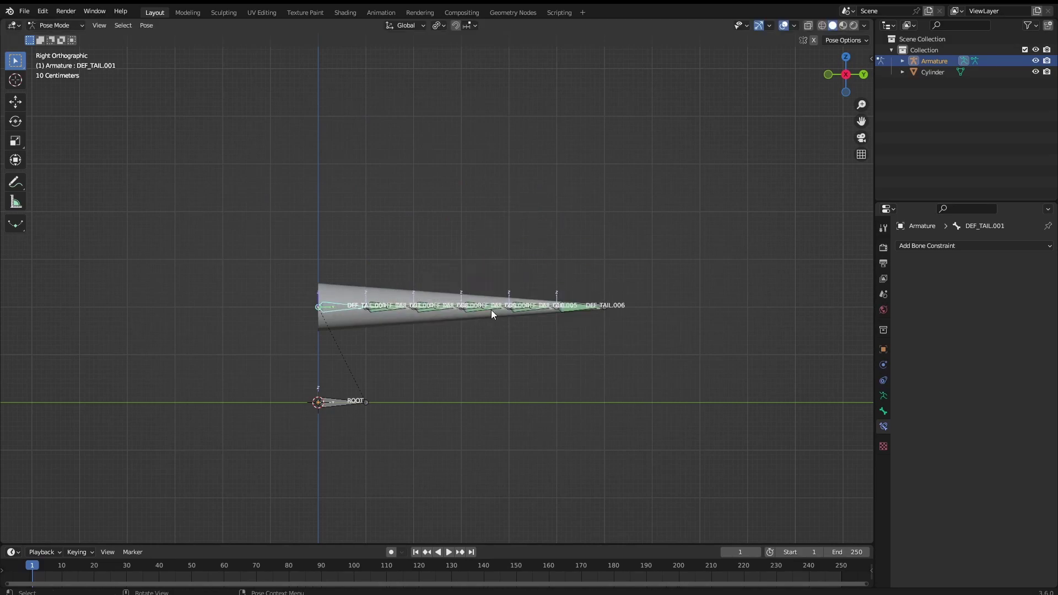
Step: Test the partial curl by trial-rotating the mid-tail bone DEF_TAIL.003, and cancel the rotation
{"action": "middle_click_drag", "start_coordinate": [418, 328], "coordinate": [442, 306], "text": "ctrl"}
{"action": "left_click", "coordinate": [467, 306]}
{"action": "middle_click_drag", "start_coordinate": [571, 349], "coordinate": [538, 353], "text": "shift"}
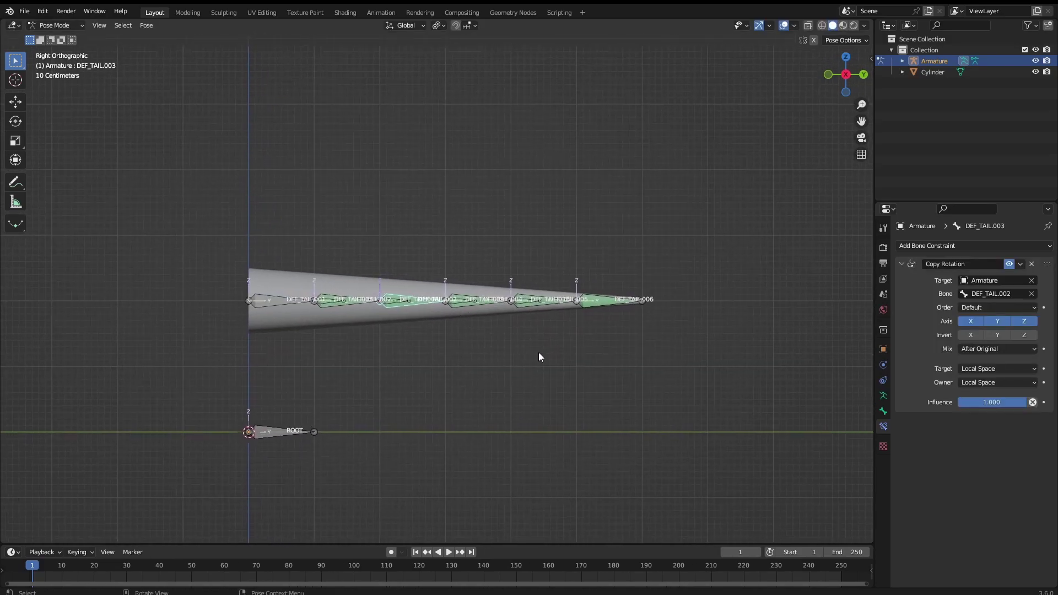
{"action": "key", "text": "r"}
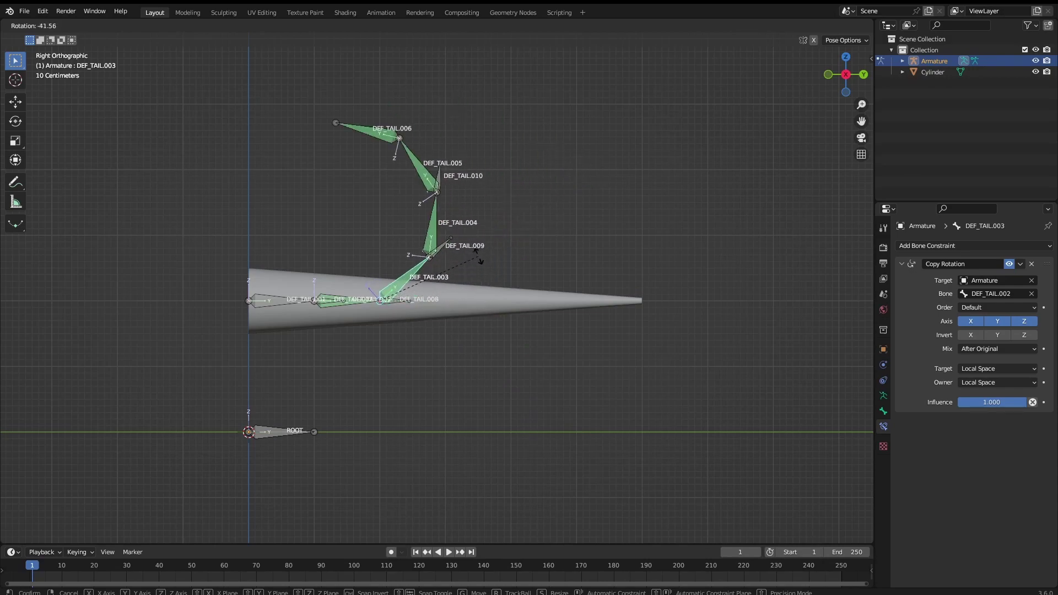
{"action": "key", "text": "Escape"}
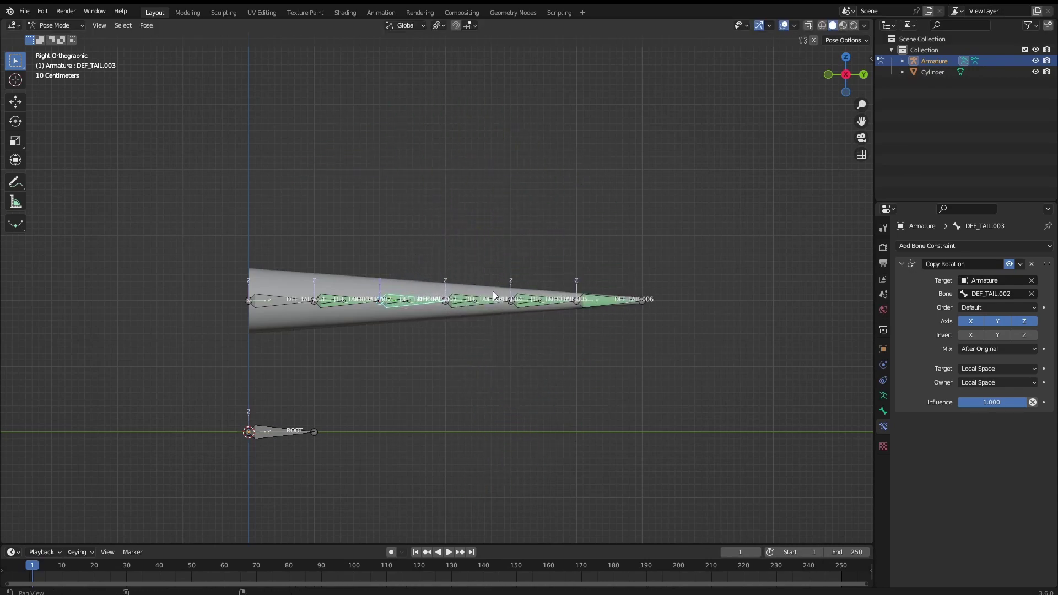
Step: Trial-rotate the small bone DEF_TAIL.008 to check how the outer tail follows without curling, and cancel the rotation
{"action": "middle_click_drag", "start_coordinate": [493, 291], "coordinate": [558, 297], "text": "shift"}
{"action": "middle_click_drag", "start_coordinate": [465, 302], "coordinate": [505, 280], "text": "ctrl"}
{"action": "left_click", "coordinate": [438, 292]}
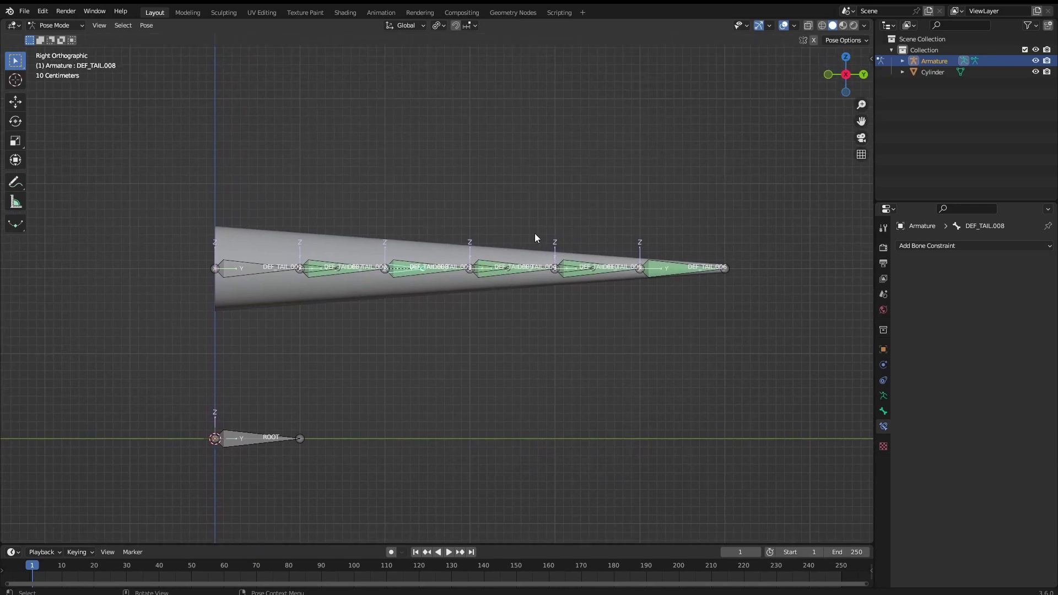
{"action": "middle_click_drag", "start_coordinate": [646, 273], "coordinate": [600, 258], "text": "shift"}
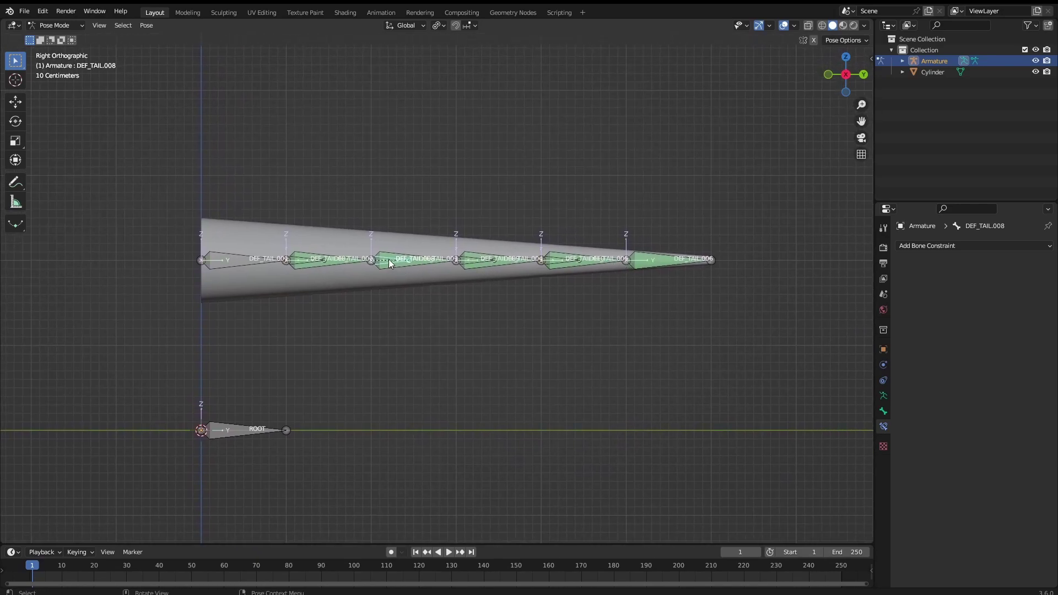
{"action": "middle_click_drag", "start_coordinate": [481, 275], "coordinate": [560, 297], "text": "shift"}
{"action": "scroll", "coordinate": [570, 306], "scroll_direction": "down", "scroll_amount": 1}
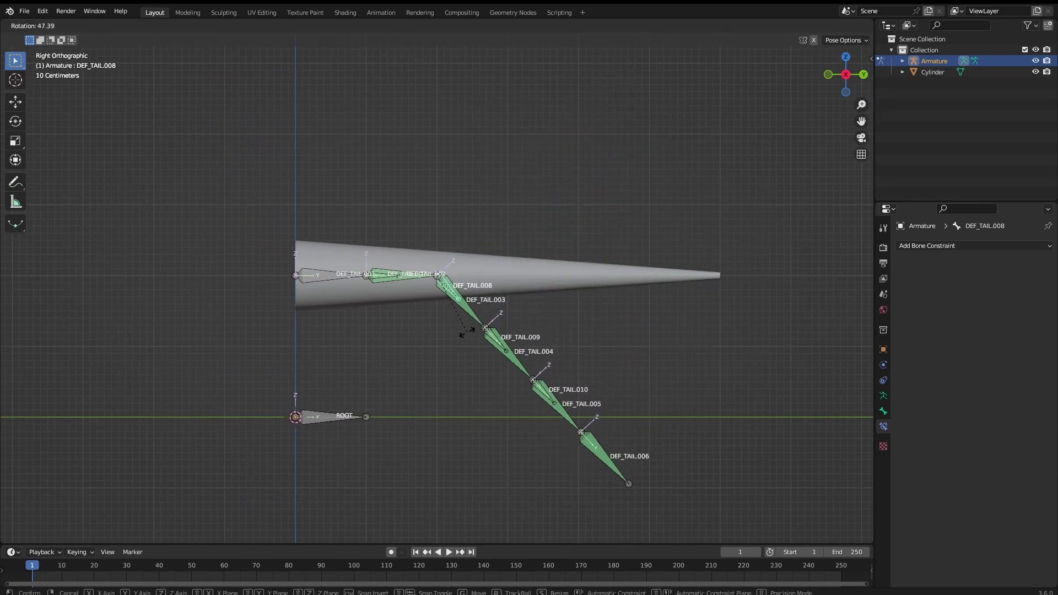
{"action": "right_click", "coordinate": [487, 289]}
{"action": "mouse_move", "coordinate": [500, 282]}
{"action": "middle_mouse_down", "text": "shift"}
{"action": "mouse_move", "coordinate": [530, 283]}
{"action": "mouse_move", "coordinate": [488, 264]}
{"action": "mouse_move", "coordinate": [511, 283]}
{"action": "middle_mouse_up", "text": "shift"}
Step: In Object Mode, parent the Cylinder mesh to the Armature using Armature Deform With Automatic Weights
{"action": "key", "text": "ctrl+Tab"}
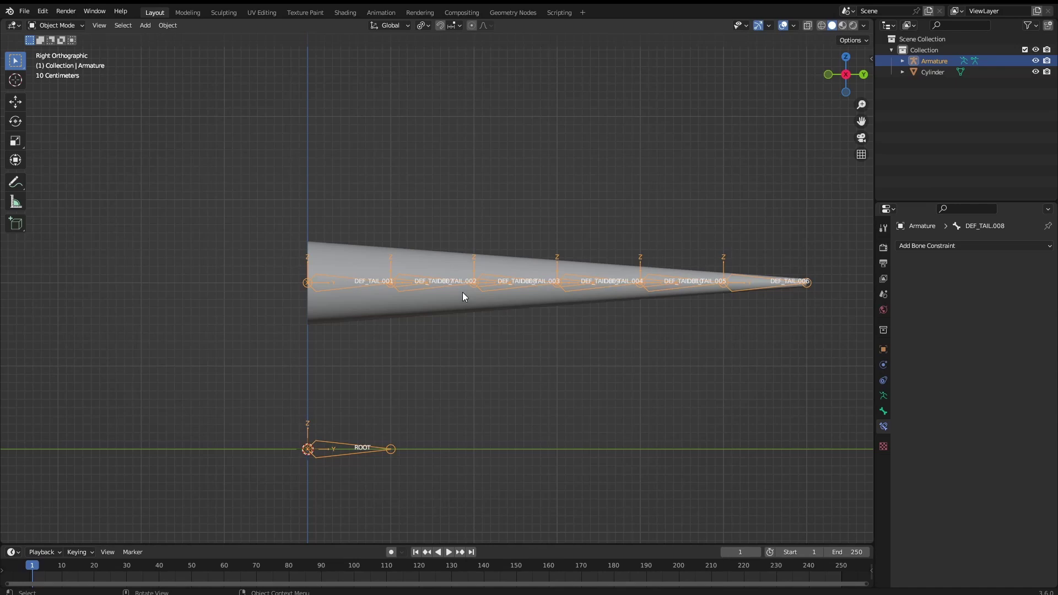
{"action": "left_click", "coordinate": [447, 259]}
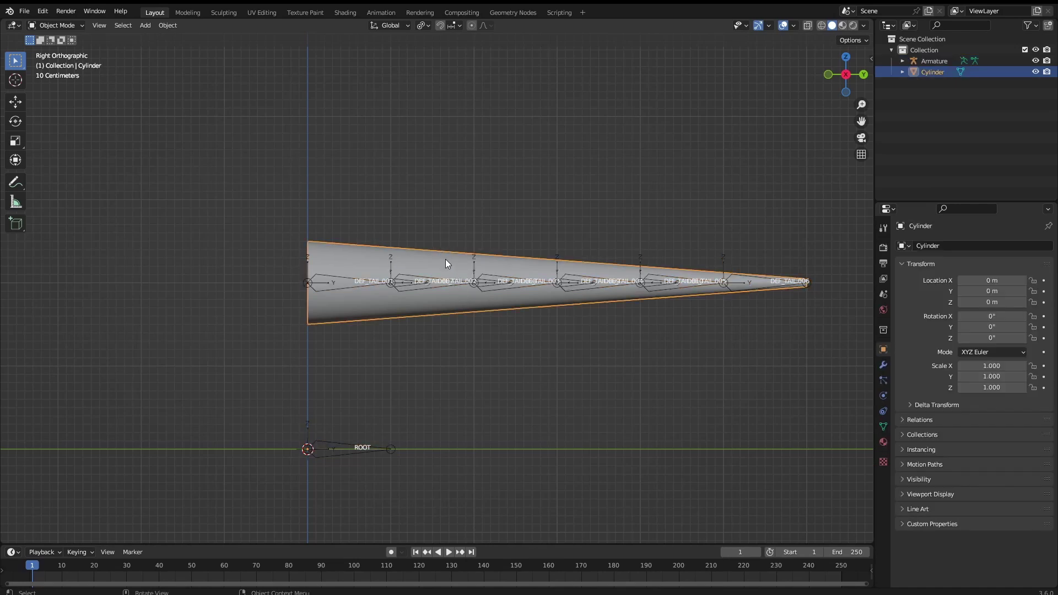
{"action": "left_click", "coordinate": [447, 279], "text": "shift"}
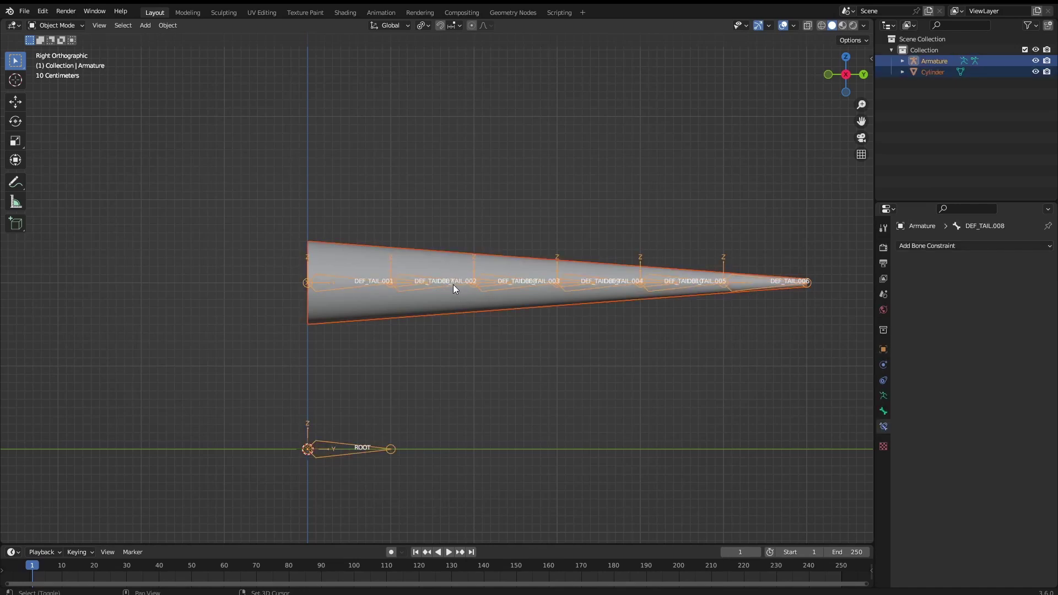
{"action": "key", "text": "ctrl+p"}
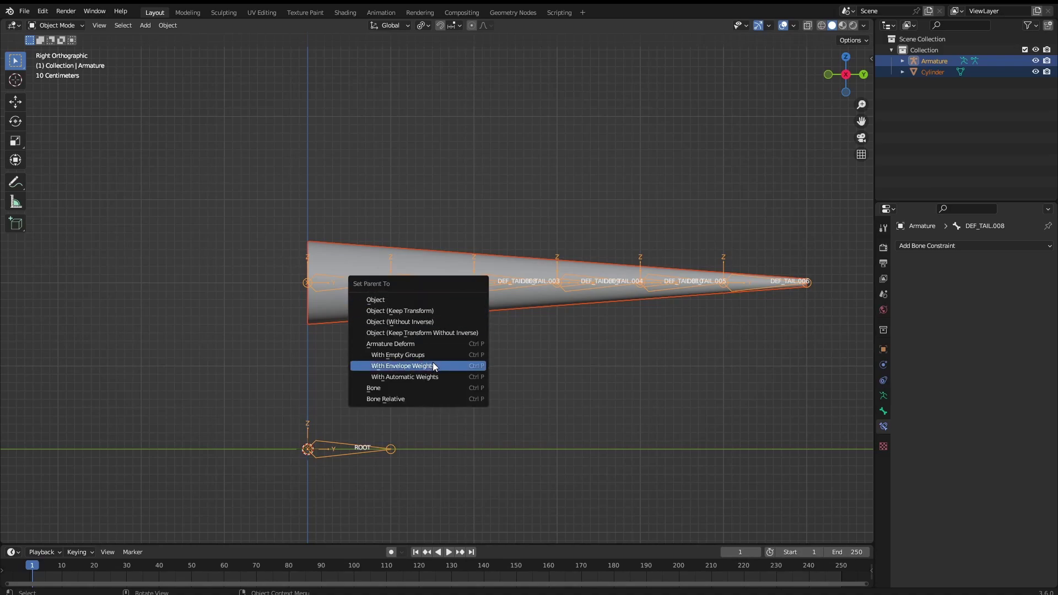
{"action": "left_click", "coordinate": [437, 377]}
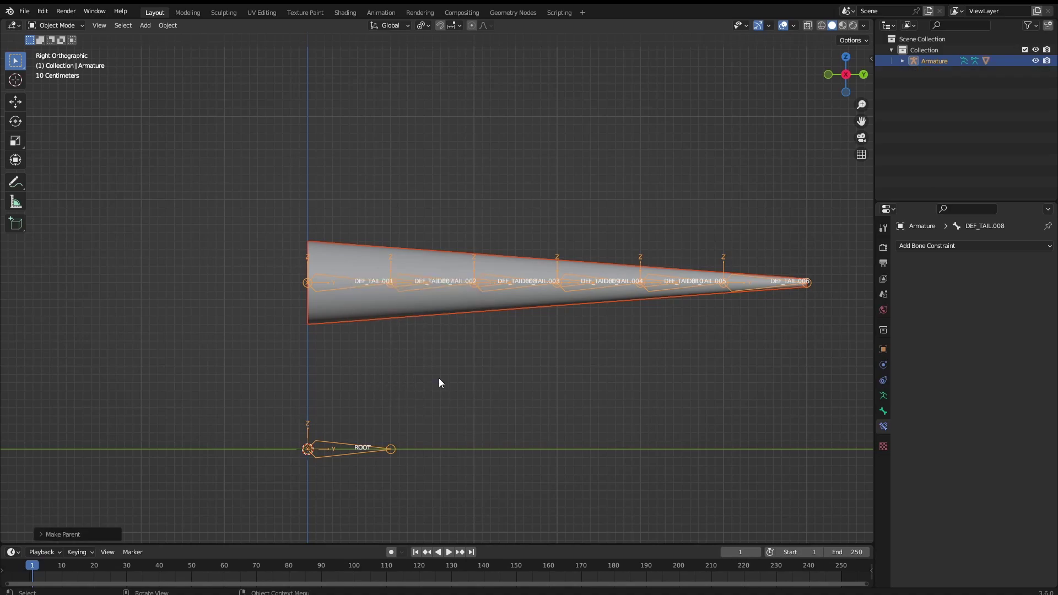
Step: Return the armature to Pose Mode and trial-rotate DEF_TAIL.001 to check the mesh deformation, cancelling the rotation
{"action": "middle_click_drag", "start_coordinate": [486, 292], "coordinate": [454, 247], "text": "shift"}
{"action": "left_click", "coordinate": [499, 283]}
{"action": "left_click", "coordinate": [510, 242]}
{"action": "scroll", "coordinate": [385, 267], "scroll_direction": "down", "scroll_amount": 2}
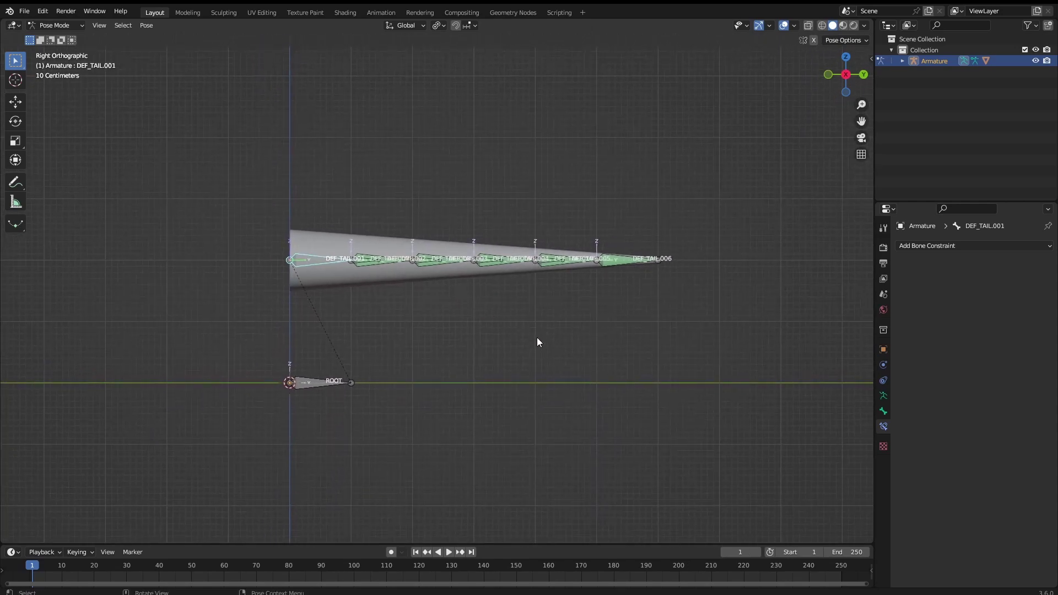
{"action": "key", "text": "r"}
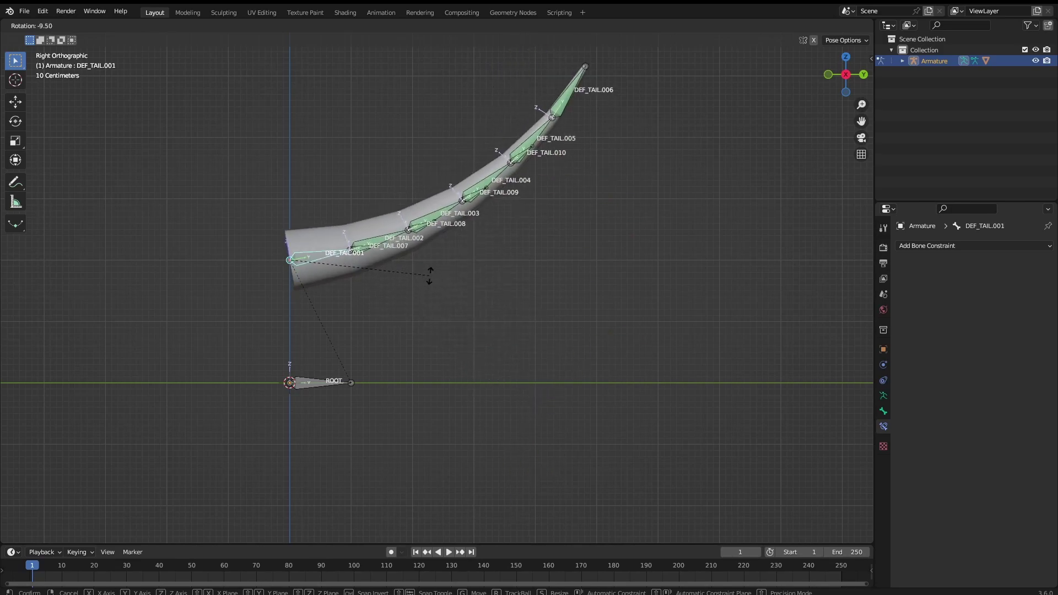
{"action": "right_click", "coordinate": [440, 290]}
Step: Trial-rotate the mid-tail bone DEF_TAIL.003 to check how the bound mesh curls from there, and cancel the rotation
{"action": "middle_click_drag", "start_coordinate": [489, 274], "coordinate": [449, 270], "text": "shift"}
{"action": "scroll", "coordinate": [448, 274], "scroll_direction": "down", "scroll_amount": 1}
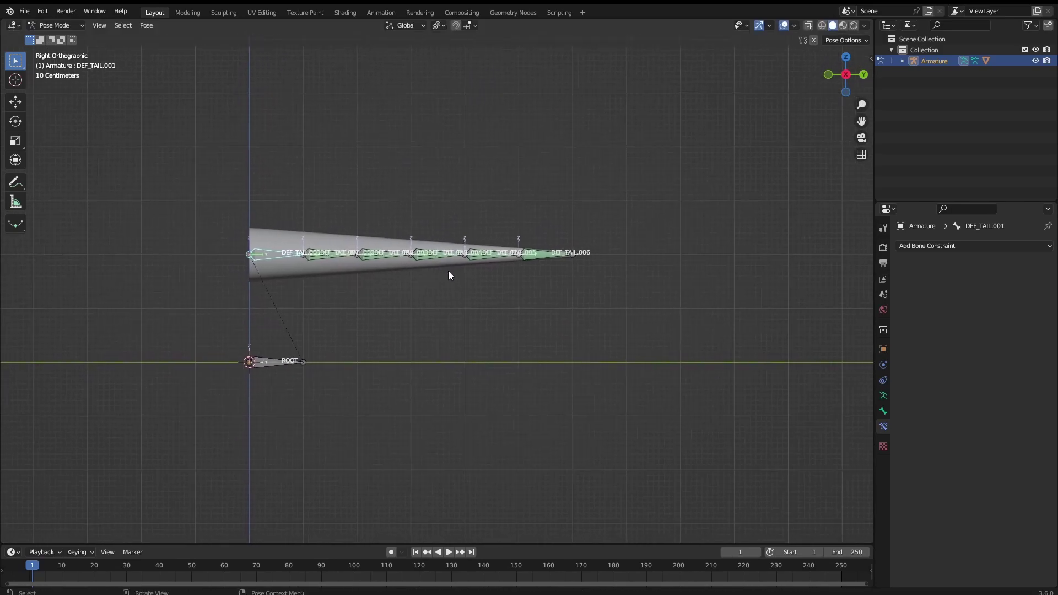
{"action": "middle_click_drag", "start_coordinate": [545, 264], "coordinate": [559, 264], "text": "shift"}
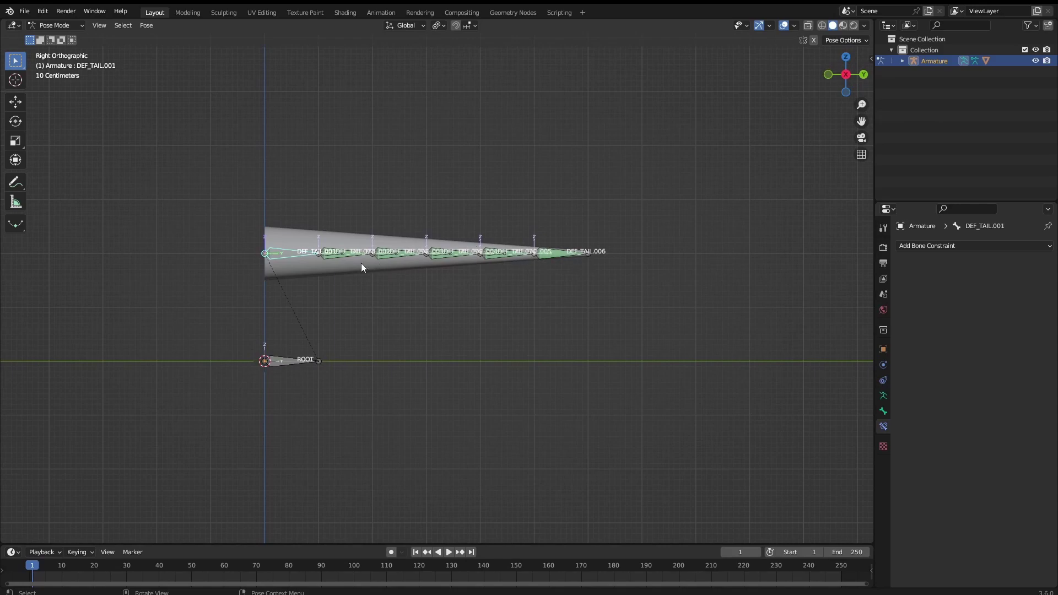
{"action": "left_click", "coordinate": [389, 260]}
{"action": "key", "text": "r"}
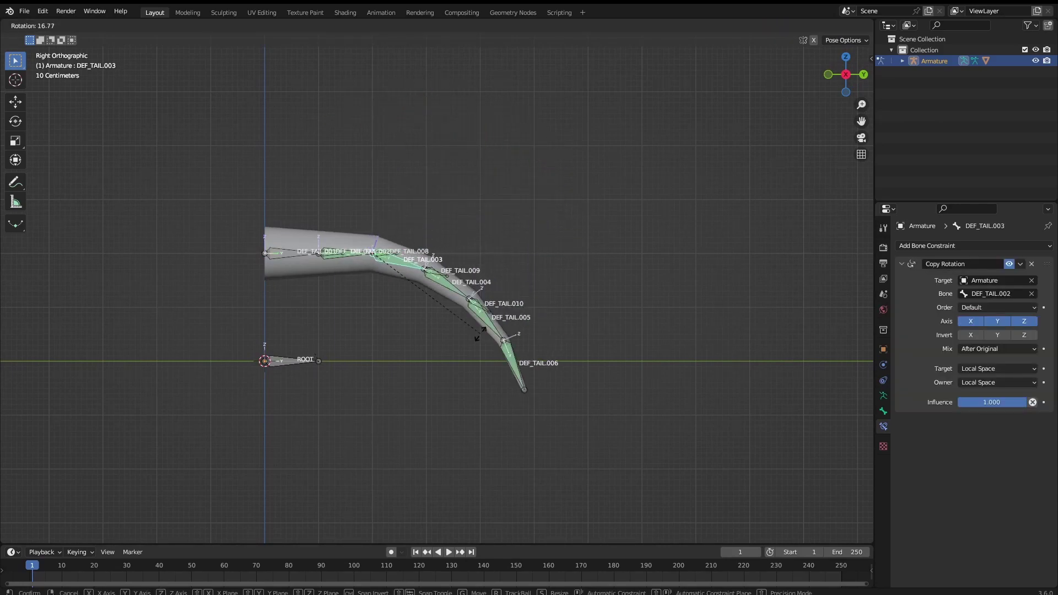
{"action": "right_click", "coordinate": [405, 263]}
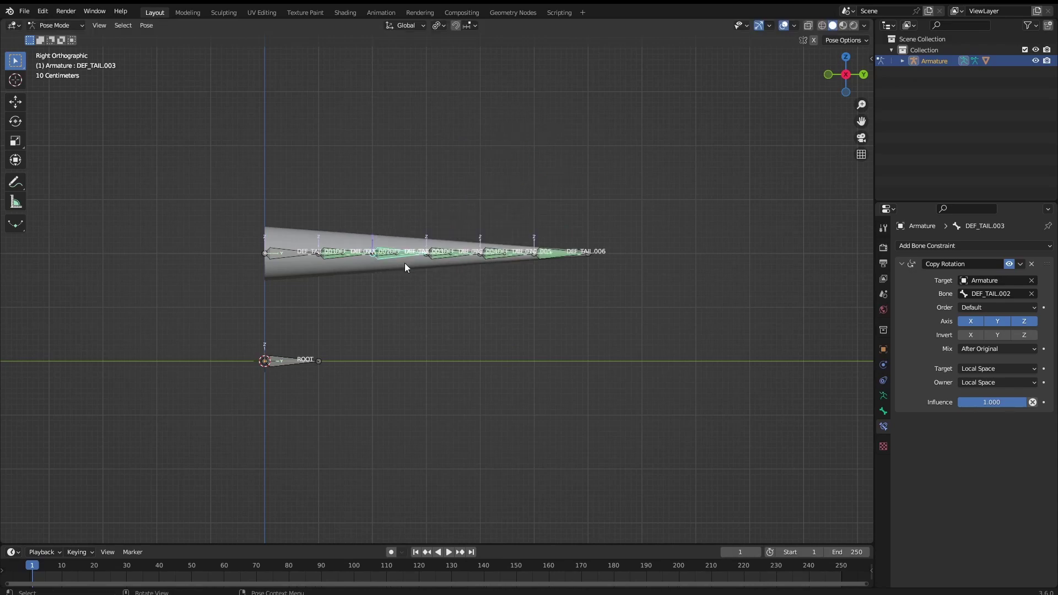
Step: Trial-rotate the small bone DEF_TAIL.008 to check the mesh bending at a single joint, and cancel the rotation
{"action": "scroll", "coordinate": [405, 267], "scroll_direction": "up", "scroll_amount": 2}
{"action": "left_click", "coordinate": [385, 252]}
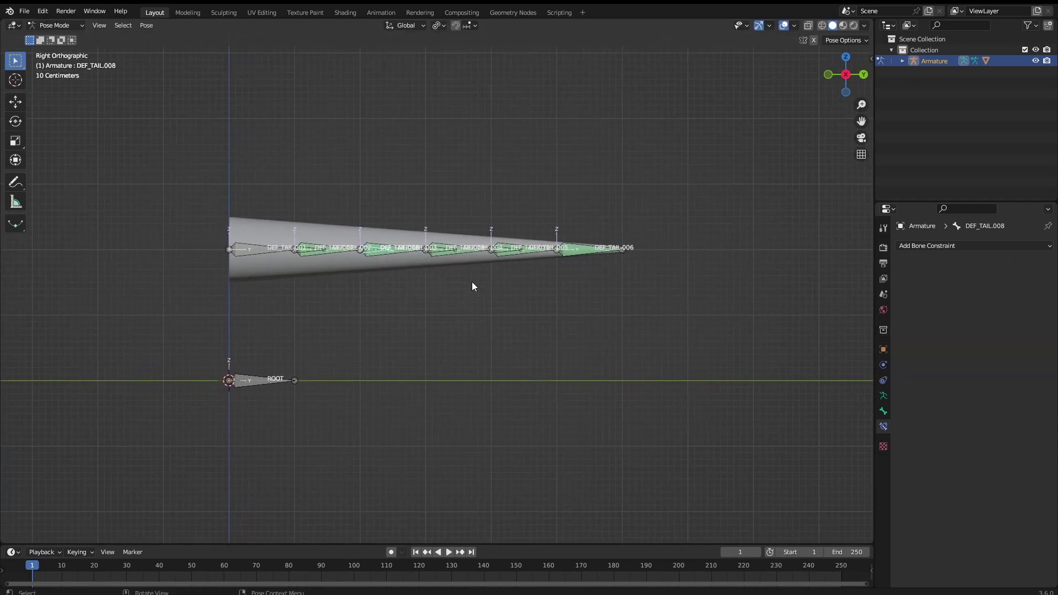
{"action": "key", "text": "r"}
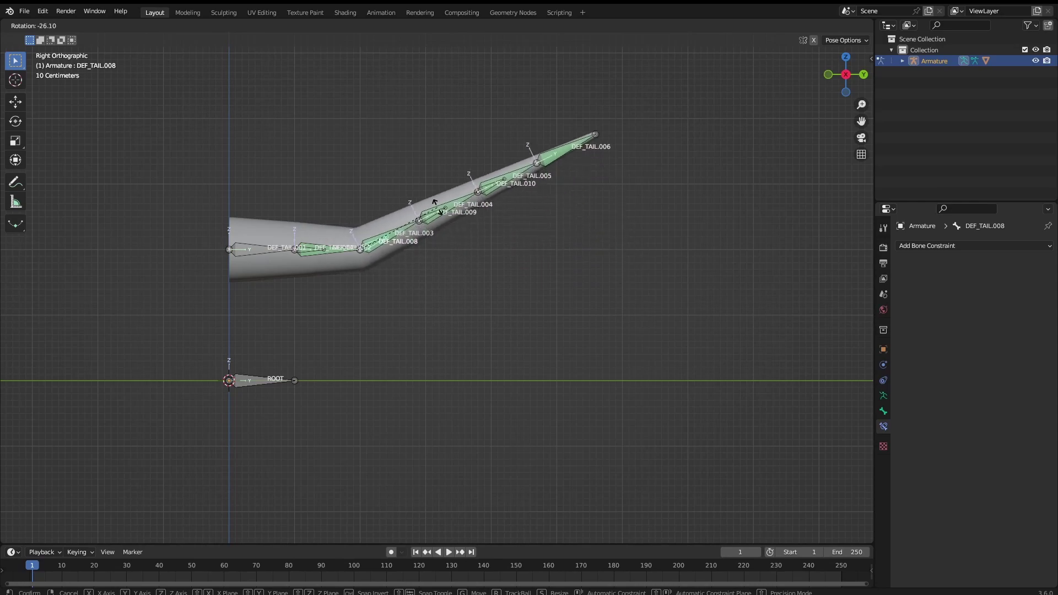
{"action": "right_click", "coordinate": [444, 234]}
{"action": "middle_click_drag", "start_coordinate": [481, 253], "coordinate": [504, 224], "text": "shift"}
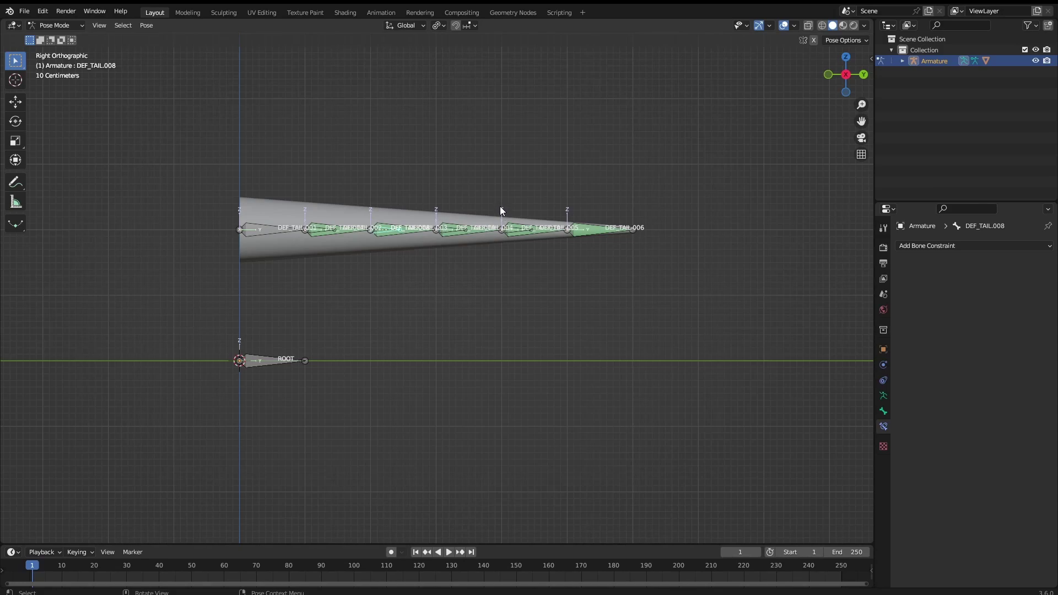
Step: Switch the six-bone tail armature from Edit Mode to Pose Mode
{"action": "scroll", "coordinate": [507, 255], "scroll_direction": "up", "scroll_amount": 2}
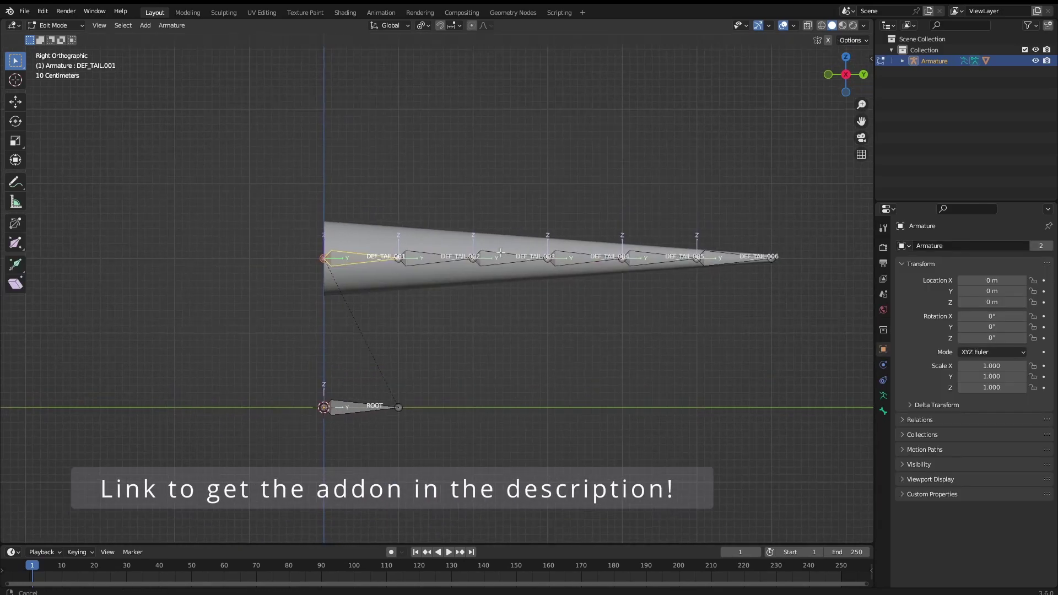
{"action": "middle_click_drag", "start_coordinate": [569, 281], "coordinate": [504, 272], "text": "shift"}
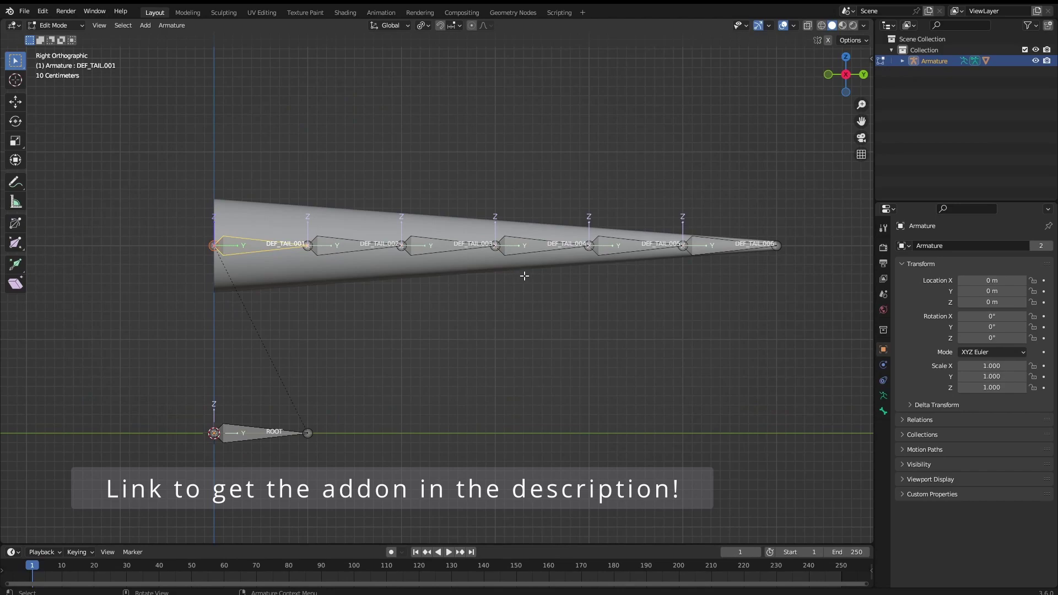
{"action": "middle_click_drag", "start_coordinate": [625, 215], "coordinate": [547, 279], "text": "shift"}
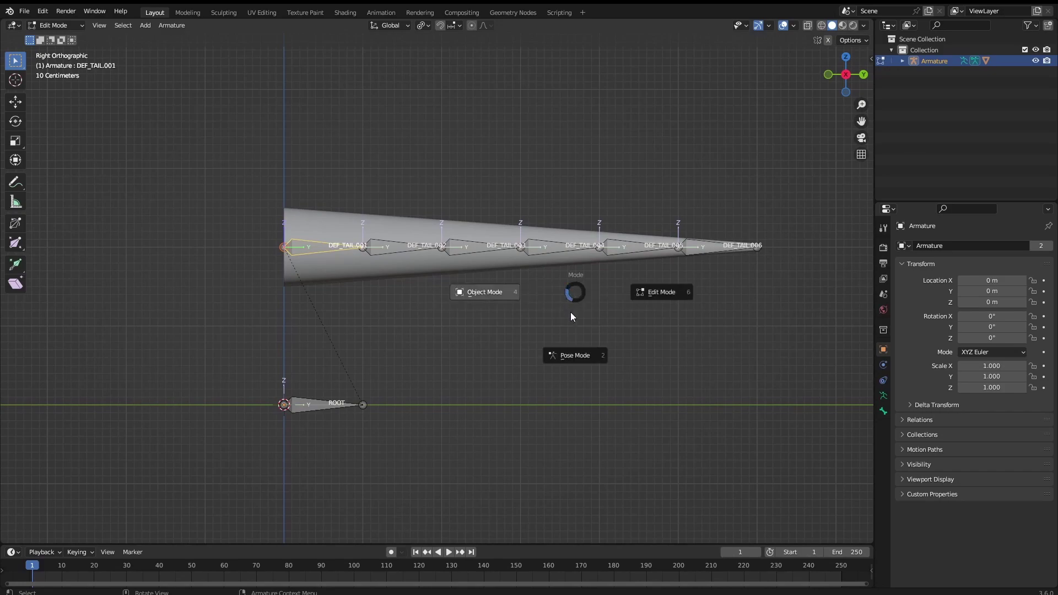
{"action": "left_click", "coordinate": [578, 357]}
{"action": "middle_click_drag", "start_coordinate": [522, 270], "coordinate": [472, 259], "text": "shift"}
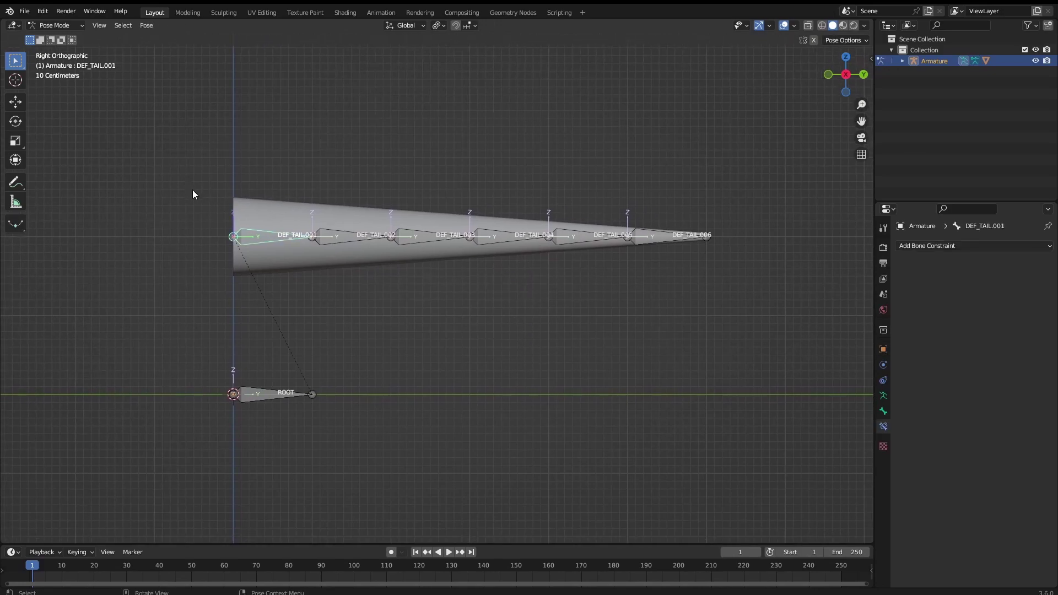
Step: Select the tail bones DEF_TAIL.001 to DEF_TAIL.006 and create a rotation chain from them with the rigging add-on
{"action": "left_click_drag", "start_coordinate": [193, 191], "coordinate": [731, 280]}
{"action": "middle_click_drag", "start_coordinate": [697, 276], "coordinate": [576, 243], "text": "shift"}
{"action": "key", "text": "n"}
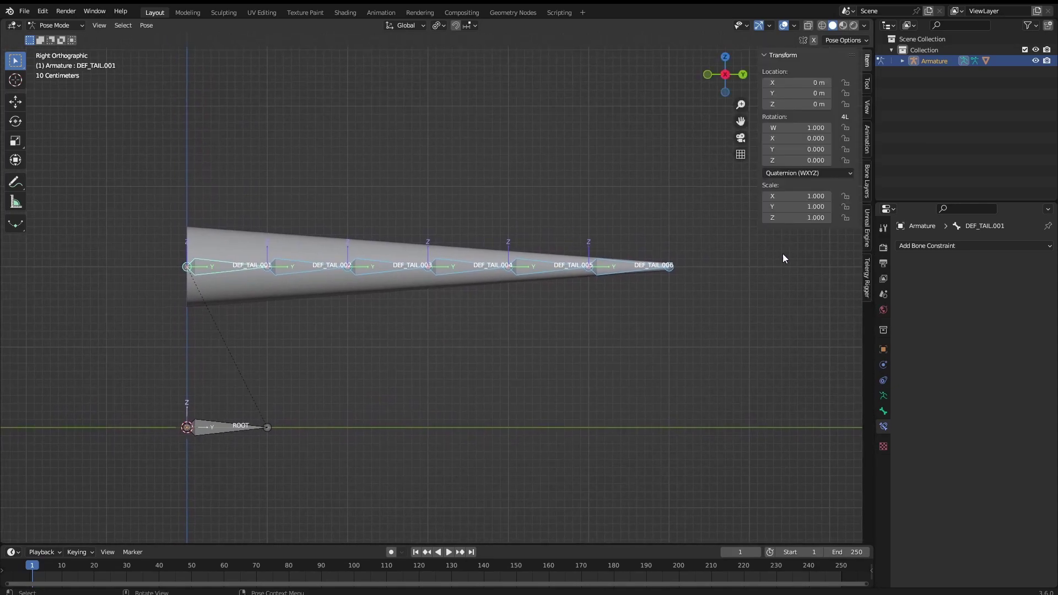
{"action": "left_click", "coordinate": [867, 273]}
{"action": "middle_click_drag", "start_coordinate": [723, 228], "coordinate": [745, 229], "text": "shift"}
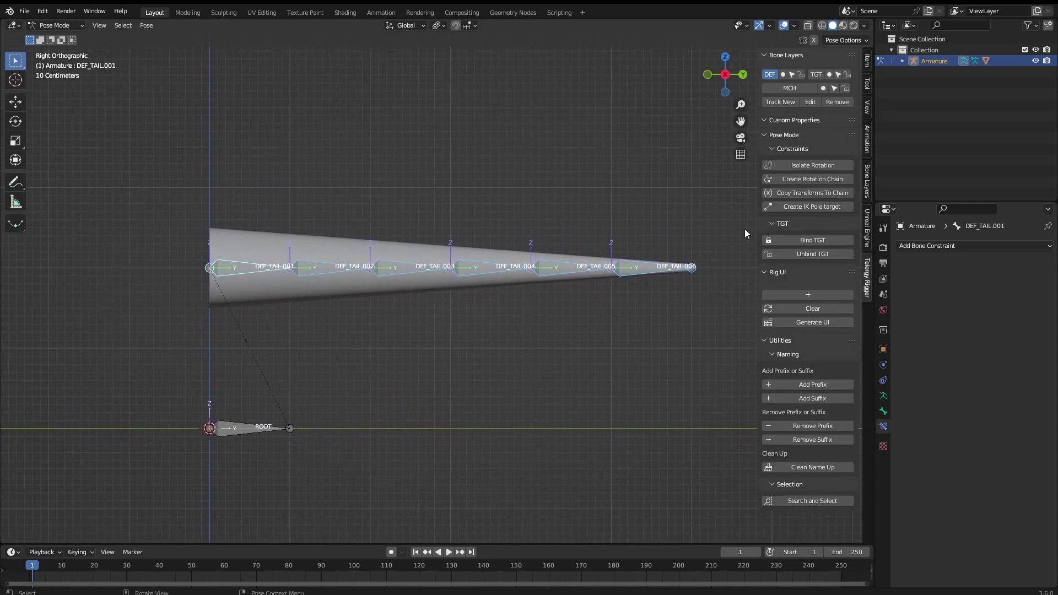
{"action": "left_click", "coordinate": [816, 179]}
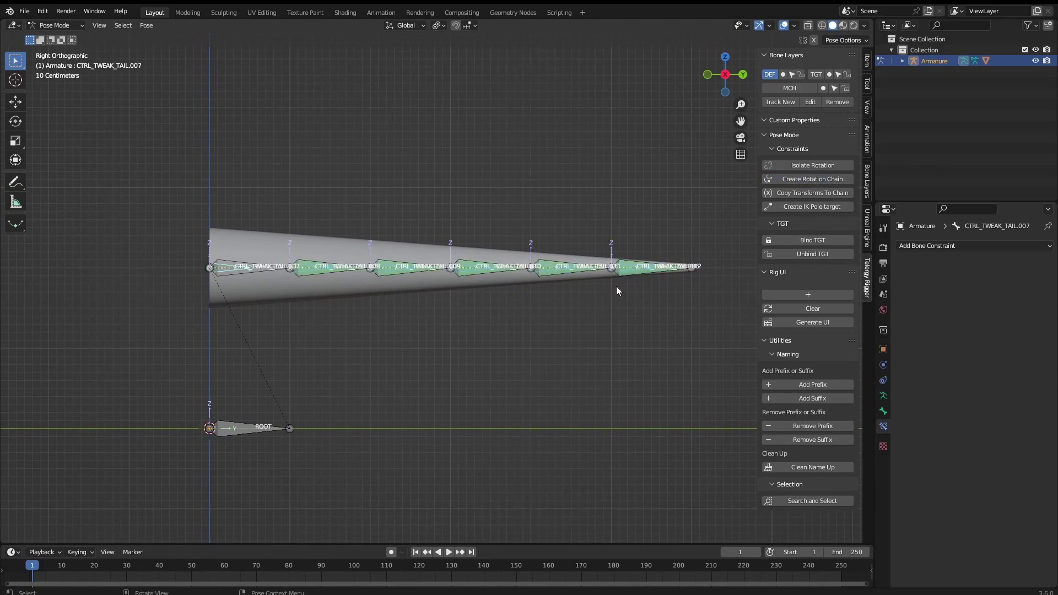
Step: Trial-rotate the first control bone CTRL_TAIL.001 to check the full curl of the generated chain, and cancel the rotation
{"action": "middle_click_drag", "start_coordinate": [618, 338], "coordinate": [577, 287], "text": "shift"}
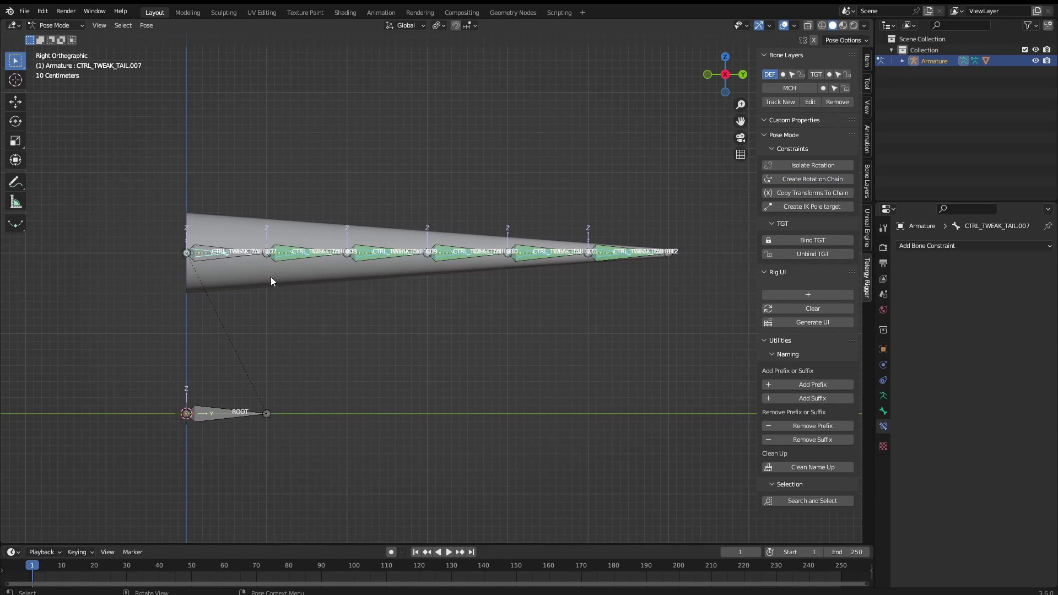
{"action": "left_click", "coordinate": [255, 258]}
{"action": "scroll", "coordinate": [438, 273], "scroll_direction": "down", "scroll_amount": 1}
{"action": "key", "text": "r"}
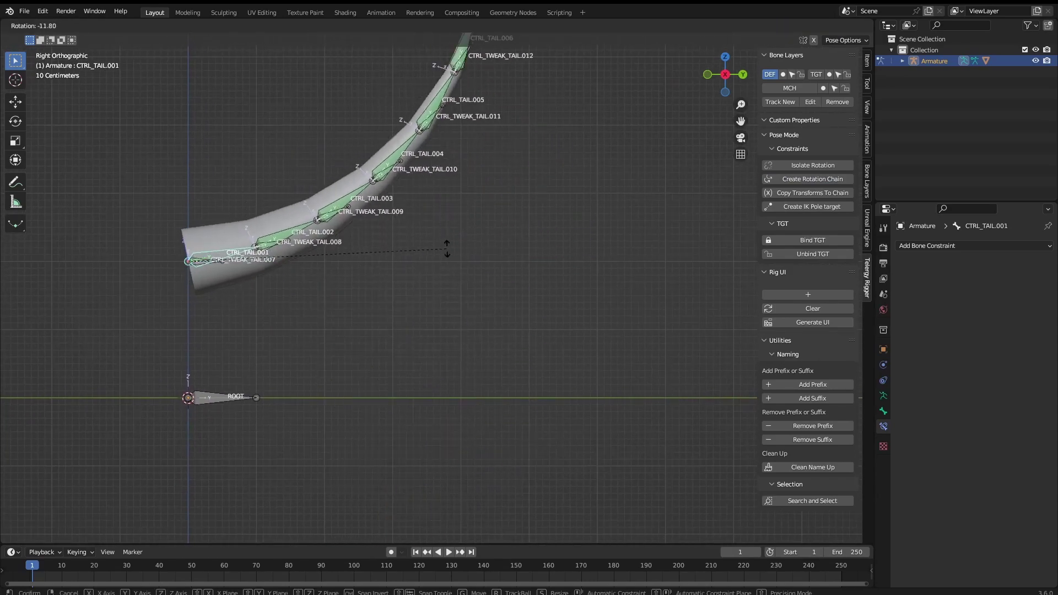
{"action": "key", "text": "Escape"}
Step: Trial-rotate CTRL_TAIL.003 to check the partial curl, cancel it, and try rotating the small bone near its base
{"action": "left_click", "coordinate": [367, 260]}
{"action": "key", "text": "r"}
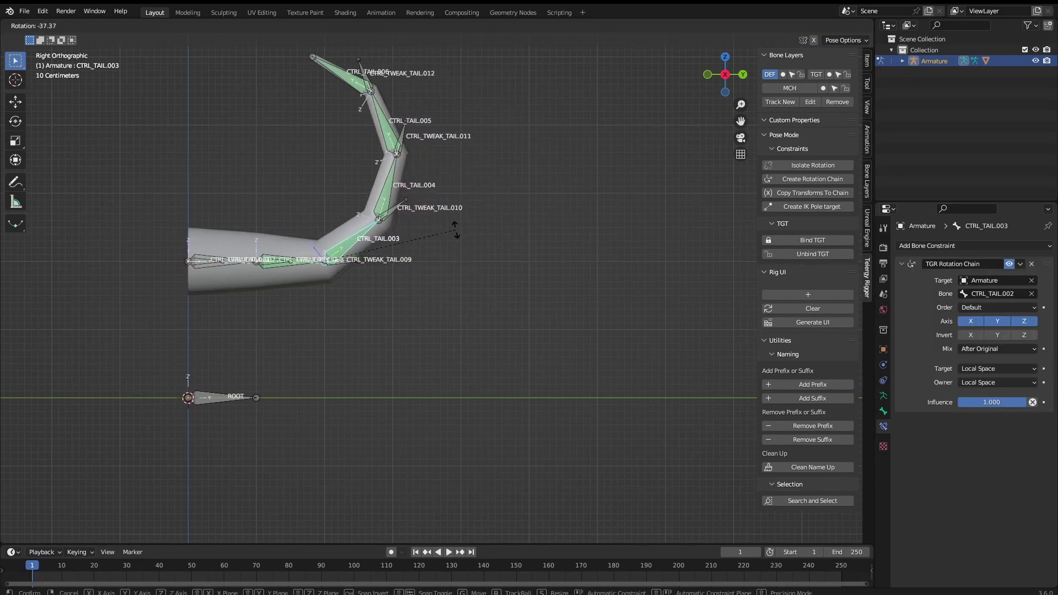
{"action": "key", "text": "Escape"}
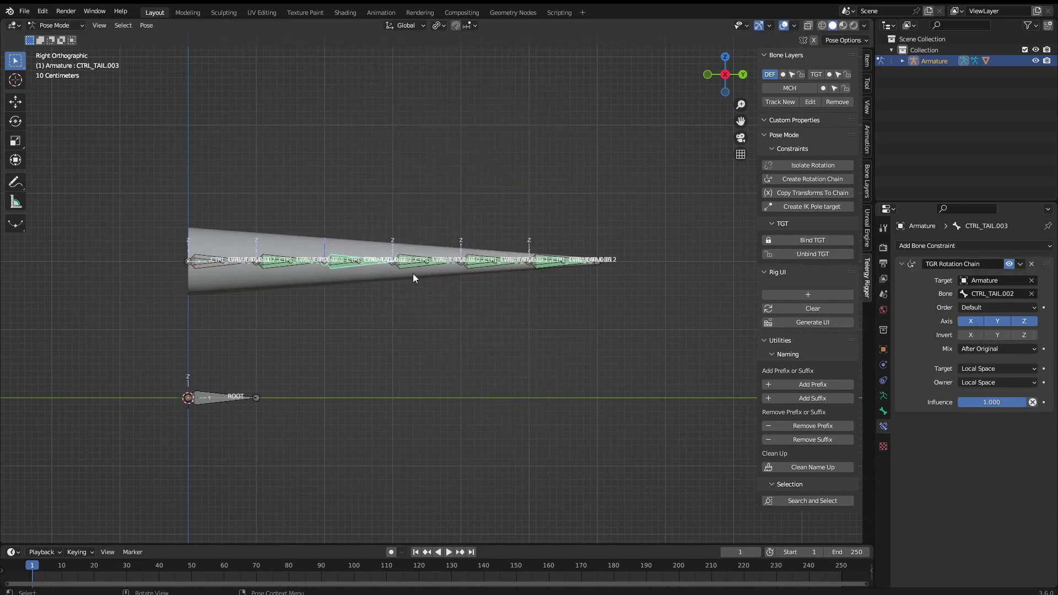
{"action": "left_click", "coordinate": [343, 262]}
{"action": "key", "text": "r"}
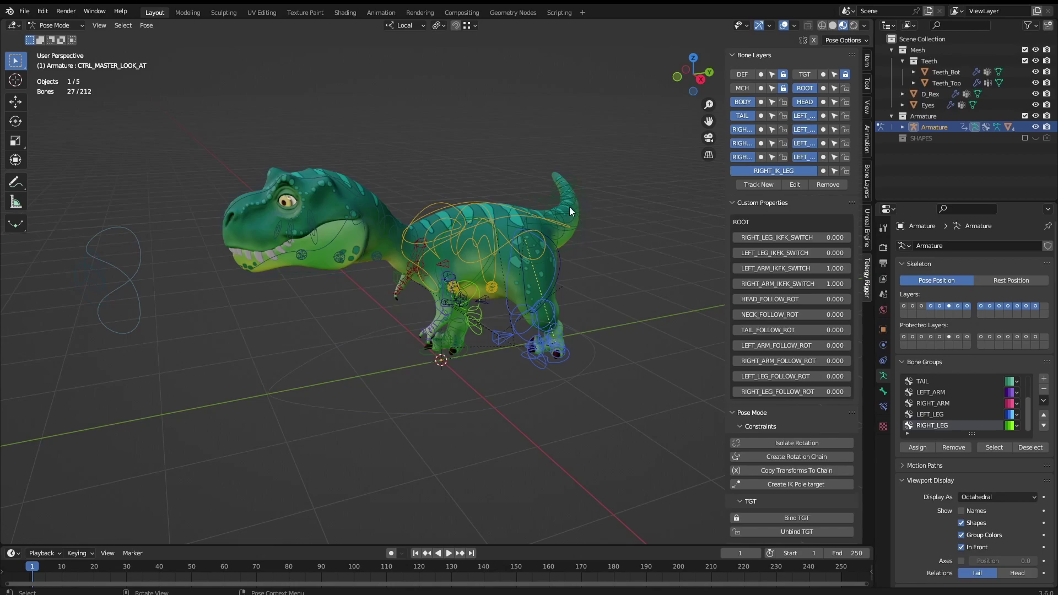
Step: On the dinosaur rig, select the tail-base control CTRL_TAIL_001 and test its rotation in top view
{"action": "middle_click_drag", "start_coordinate": [601, 216], "coordinate": [484, 230]}
{"action": "scroll", "coordinate": [521, 190], "scroll_direction": "up", "scroll_amount": 3}
{"action": "left_click", "coordinate": [546, 207]}
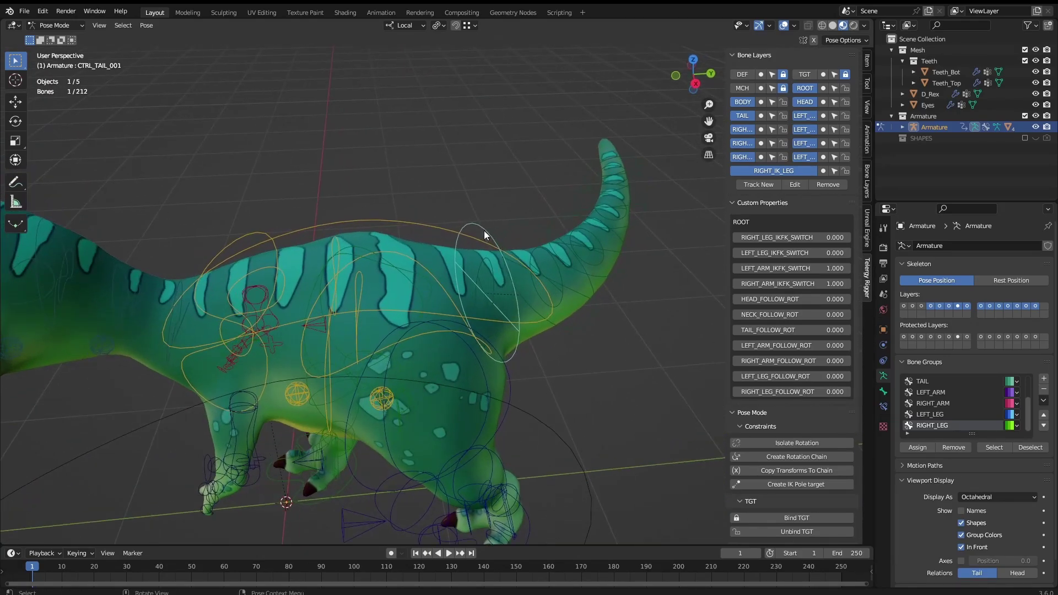
{"action": "middle_click_drag", "start_coordinate": [558, 237], "coordinate": [543, 302]}
{"action": "key", "text": "r"}
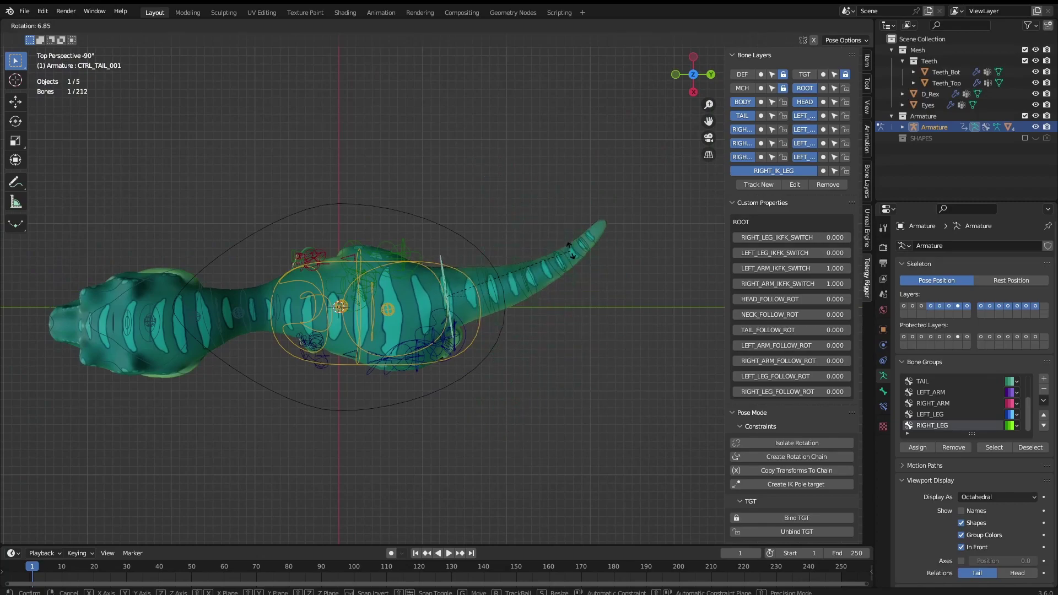
{"action": "left_click", "coordinate": [581, 243]}
Step: Test rotating the dinosaur's mid-tail tweak control CTRL_TWEAK_TAIL_003 to check how the outer tail follows
{"action": "mouse_move", "coordinate": [530, 283]}
{"action": "middle_mouse_down"}
{"action": "mouse_move", "coordinate": [525, 204]}
{"action": "mouse_move", "coordinate": [527, 256]}
{"action": "mouse_move", "coordinate": [562, 251]}
{"action": "mouse_move", "coordinate": [535, 233]}
{"action": "mouse_move", "coordinate": [568, 317]}
{"action": "mouse_move", "coordinate": [532, 272]}
{"action": "middle_mouse_up"}
{"action": "left_click", "coordinate": [527, 255]}
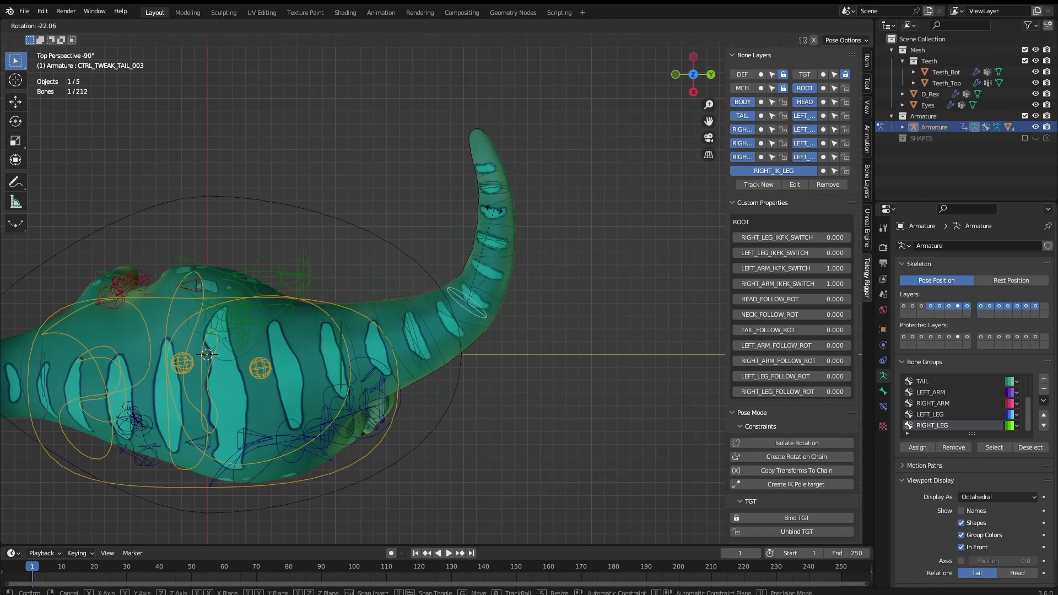
{"action": "left_click", "coordinate": [533, 232]}
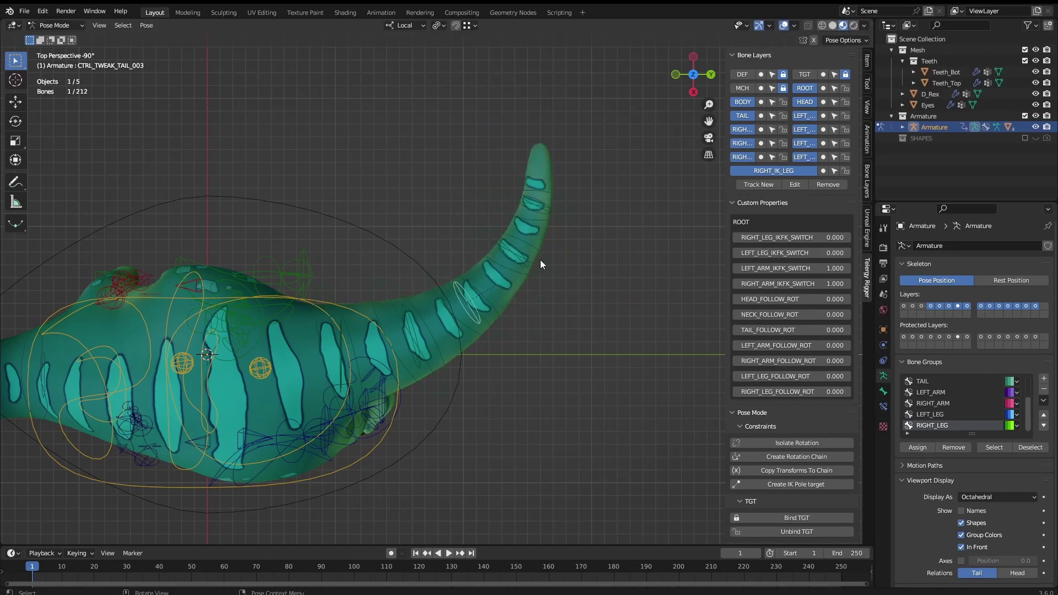
{"action": "middle_click_drag", "start_coordinate": [540, 296], "coordinate": [547, 239], "text": "ctrl"}
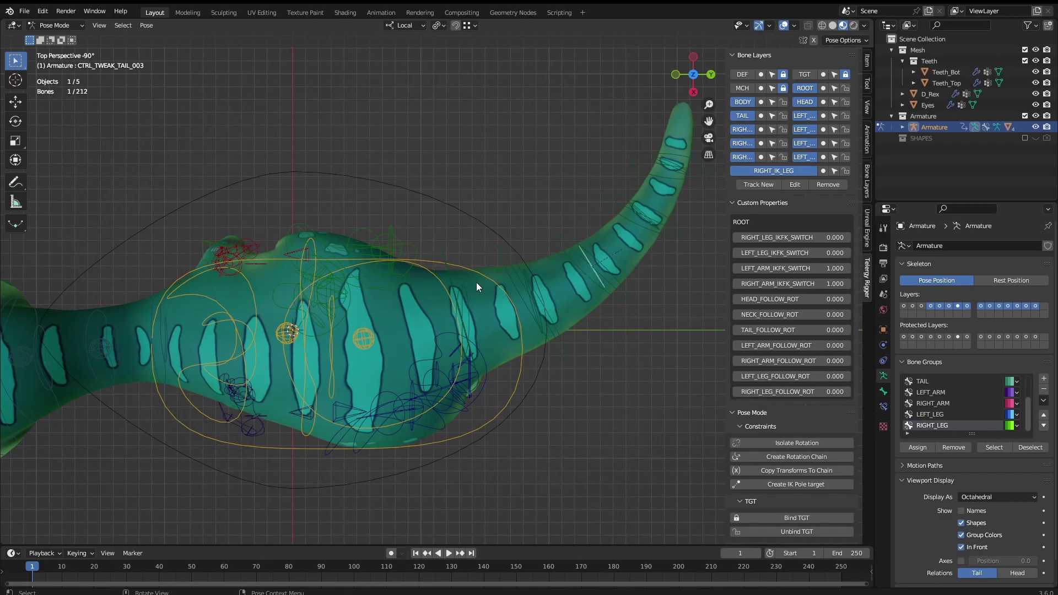
Step: Select the dinosaur's spine control CTRL_SPINE_001 and test its rotation from the right side
{"action": "middle_click_drag", "start_coordinate": [680, 191], "coordinate": [494, 293]}
{"action": "left_click", "coordinate": [462, 282]}
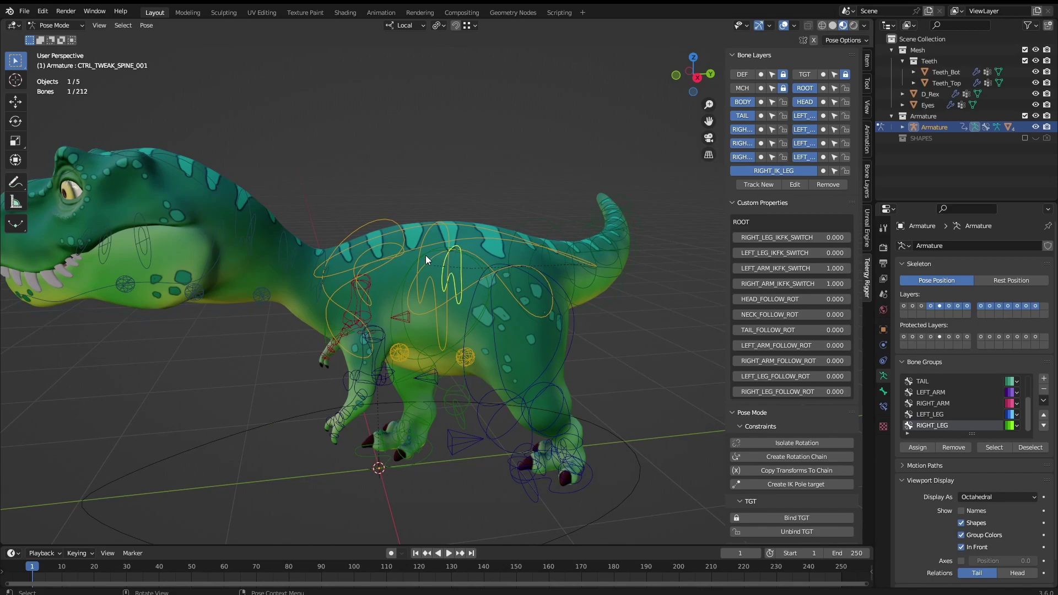
{"action": "left_click", "coordinate": [445, 269]}
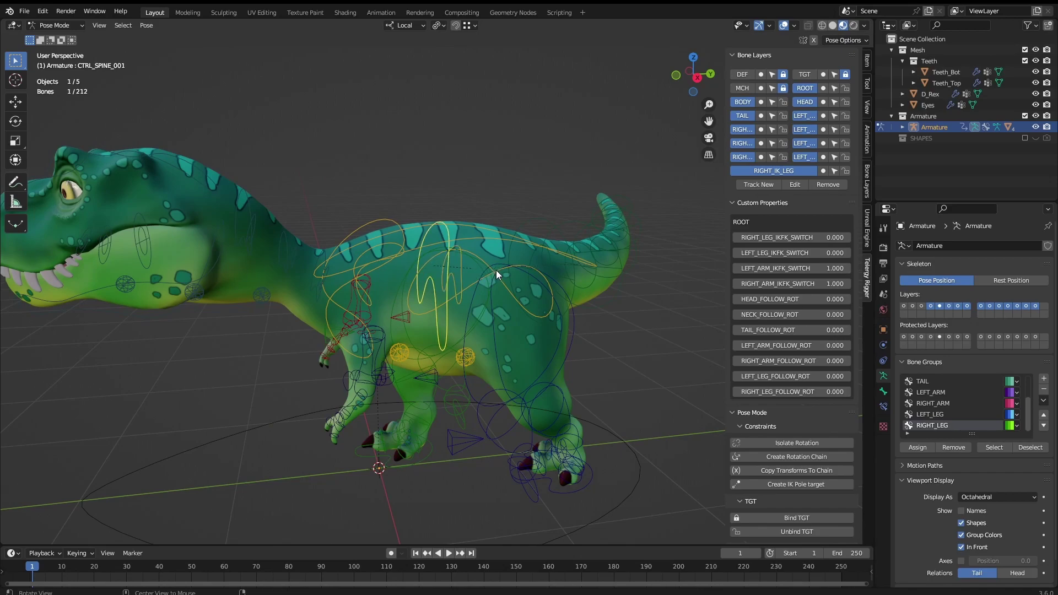
{"action": "middle_click_drag", "start_coordinate": [496, 270], "coordinate": [558, 243]}
{"action": "key", "text": "r"}
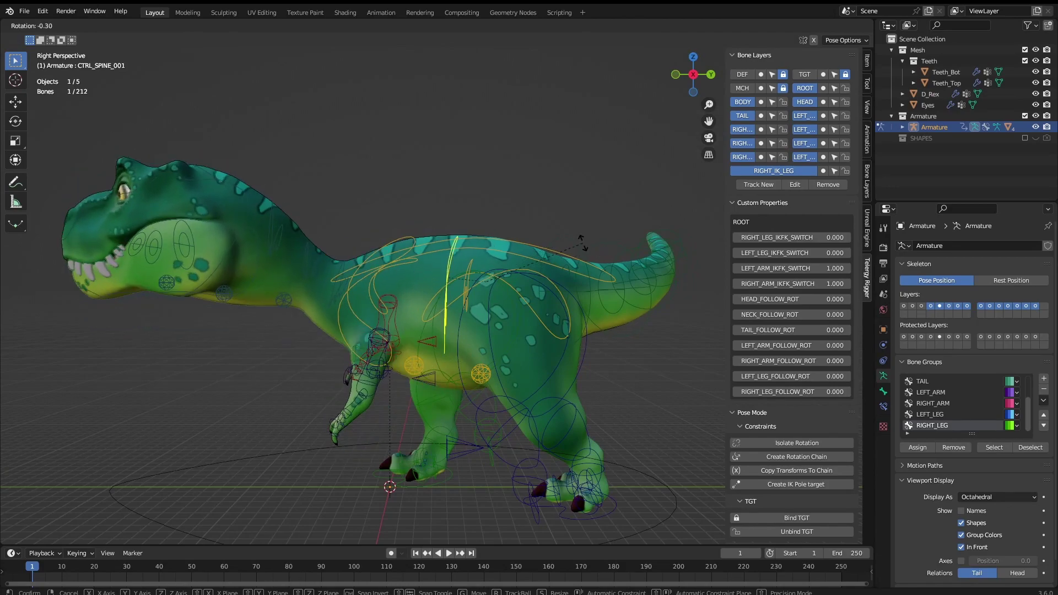
{"action": "left_click", "coordinate": [576, 244]}
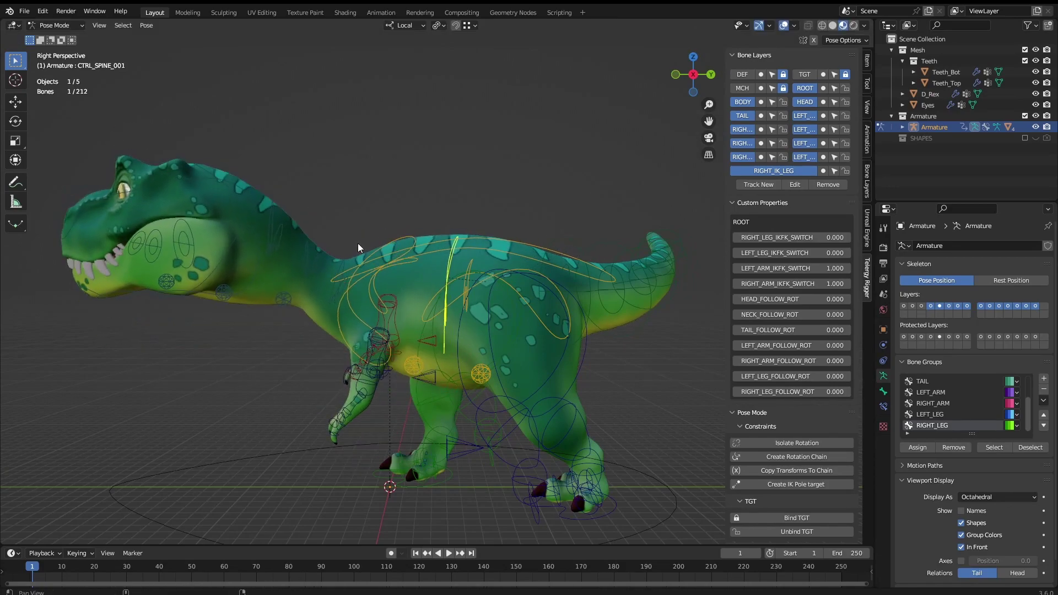
Step: Select the neck-base control CTRL_NECK_001 and examine the dinosaur's neck and whole rig
{"action": "left_click_drag", "start_coordinate": [358, 243], "coordinate": [455, 272], "text": "alt+shift"}
{"action": "left_click", "coordinate": [456, 277]}
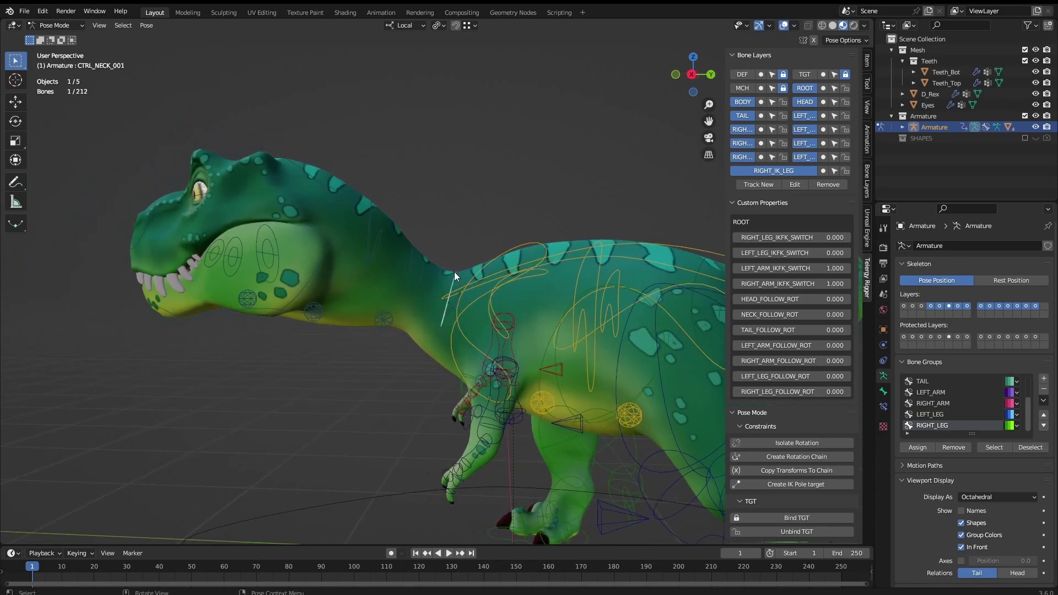
{"action": "middle_click_drag", "start_coordinate": [469, 279], "coordinate": [488, 279], "text": "shift"}
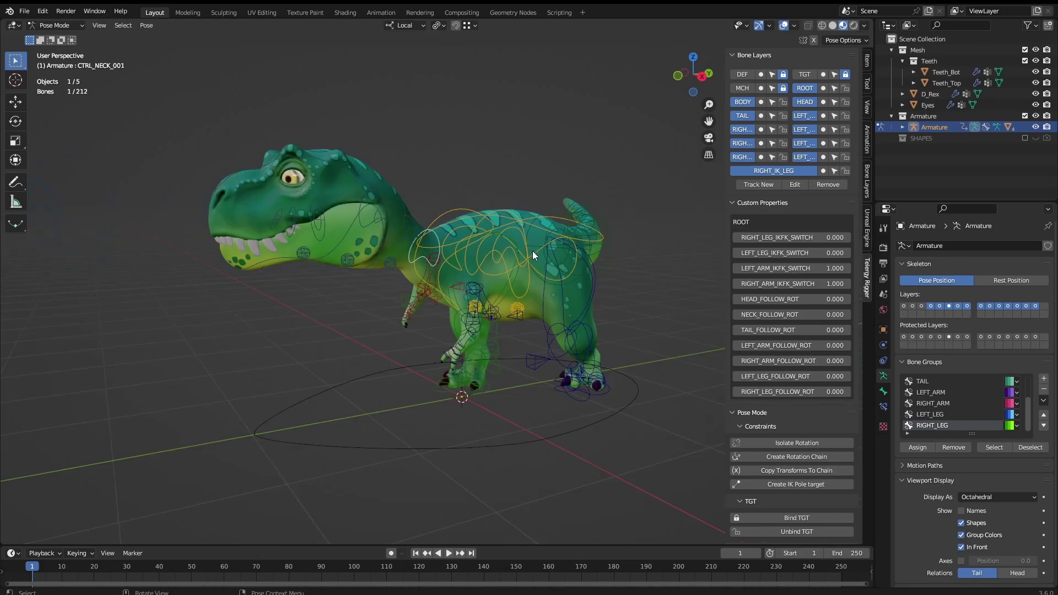
{"action": "mouse_move", "coordinate": [532, 244]}
{"action": "middle_mouse_down"}
{"action": "mouse_move", "coordinate": [560, 250]}
{"action": "mouse_move", "coordinate": [545, 247]}
{"action": "middle_mouse_up"}
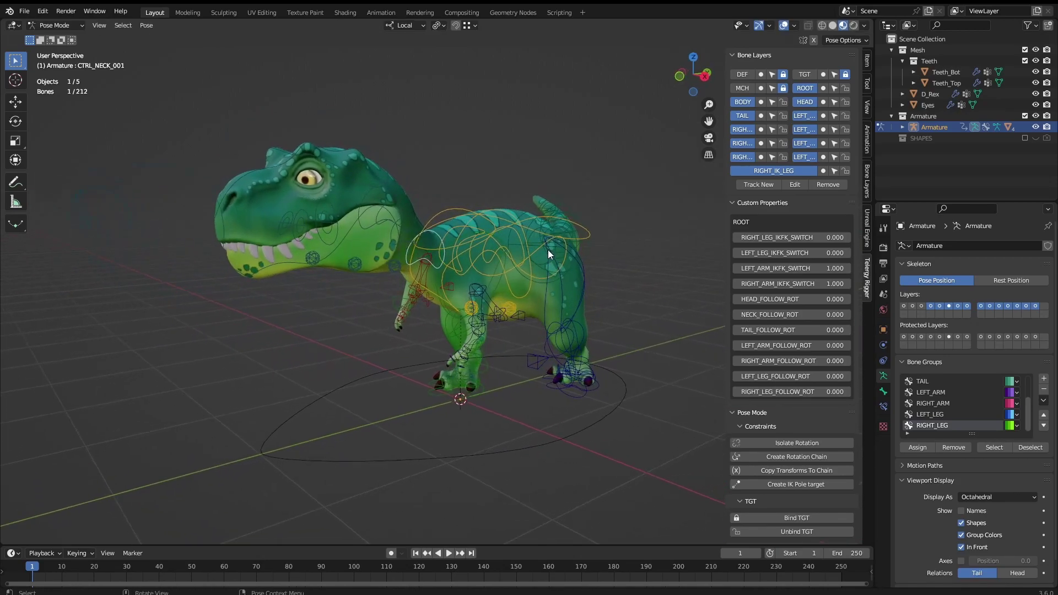